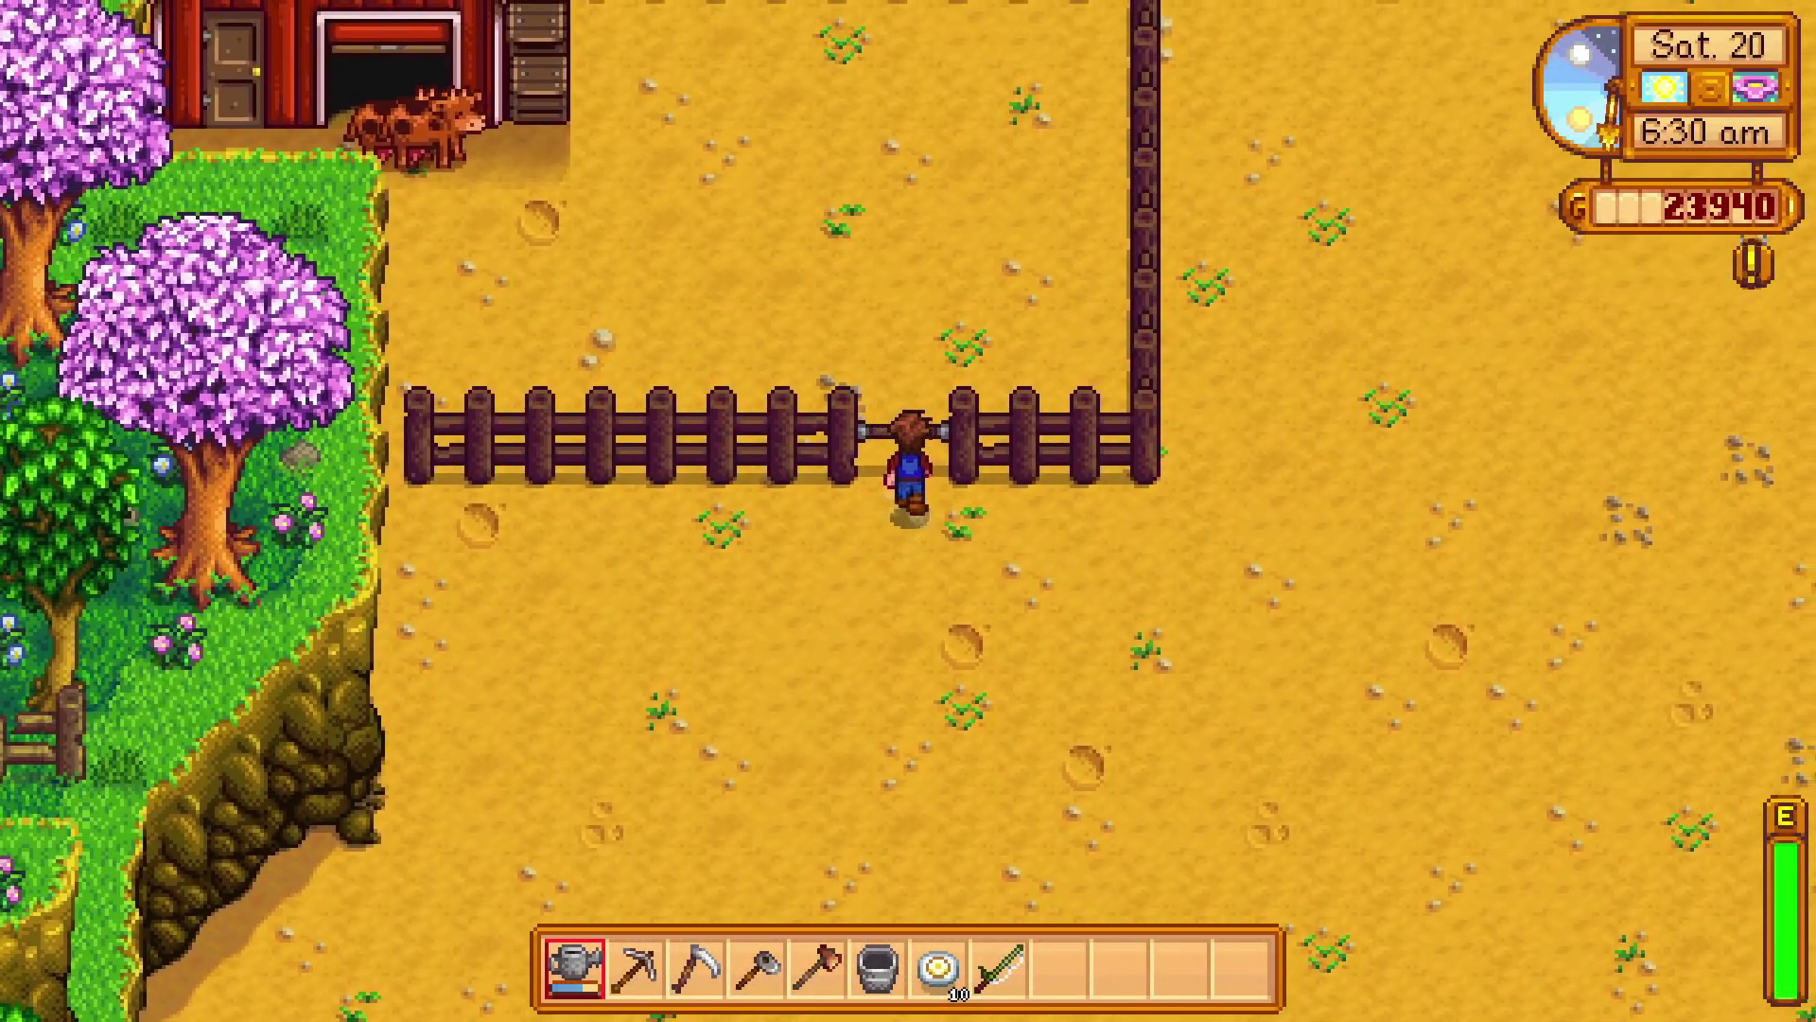
pyautogui.press('a')
pyautogui.press('e')
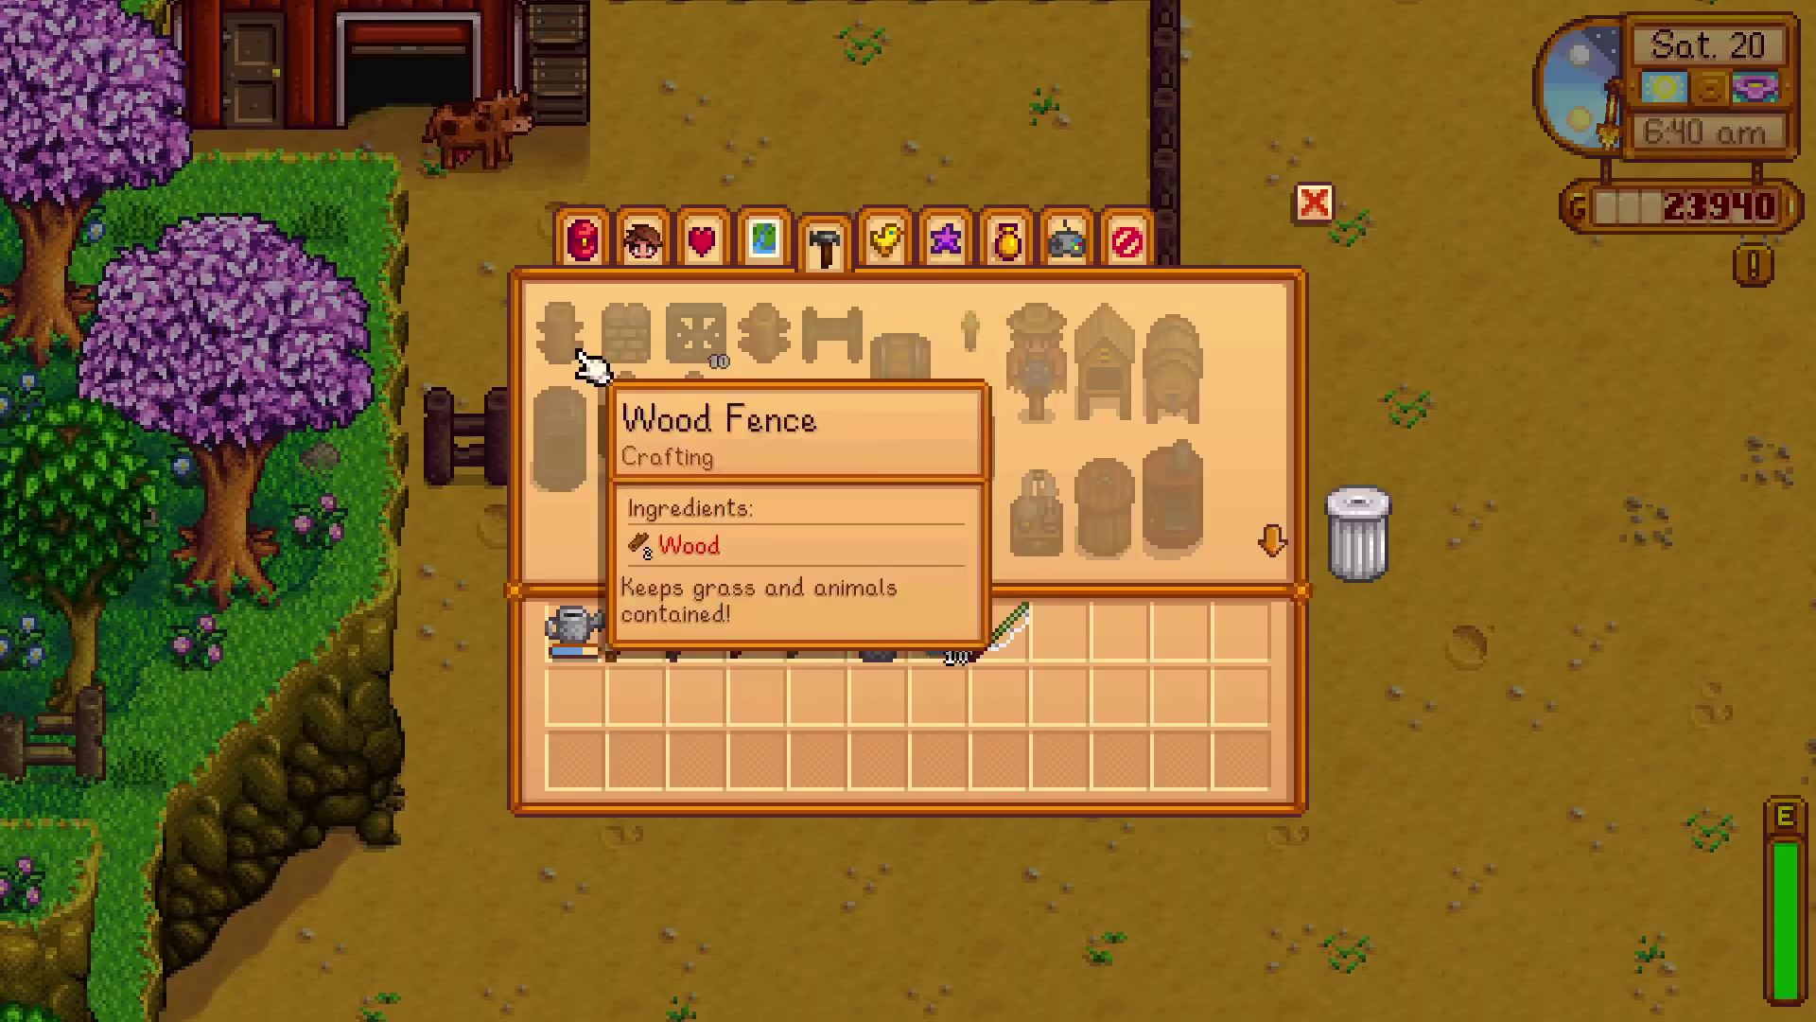
pyautogui.press('e')
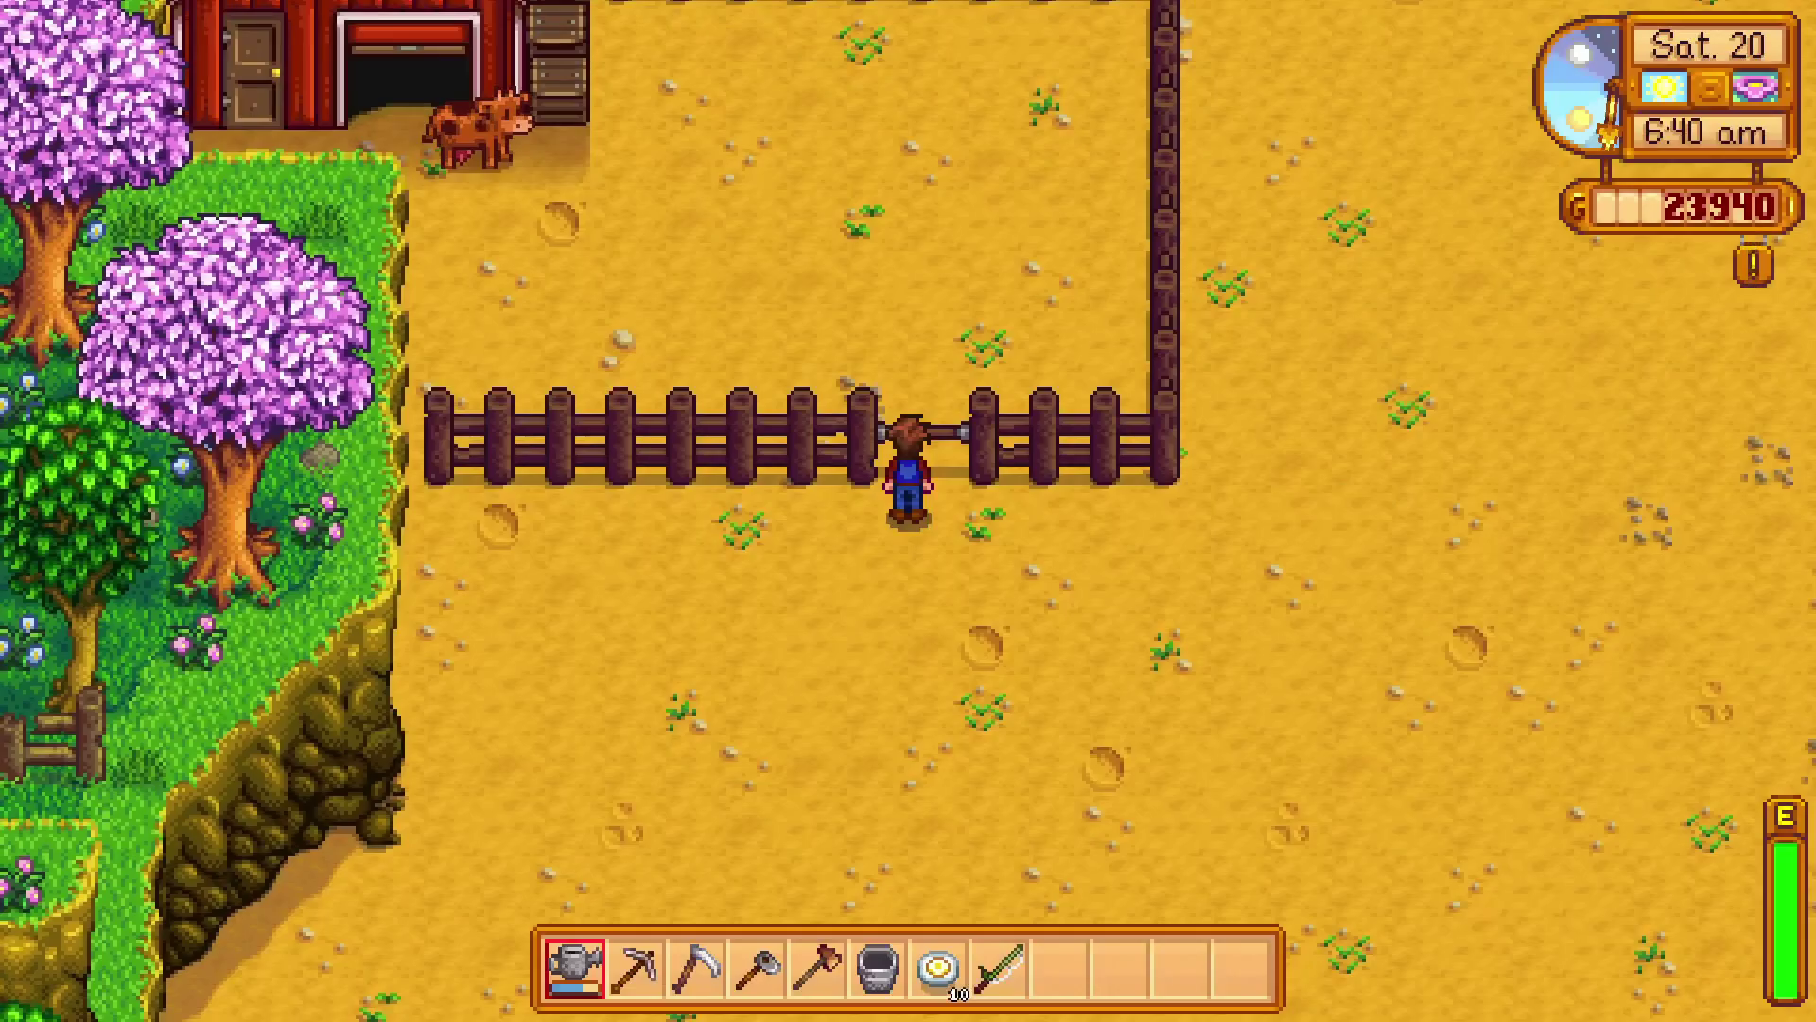
# Enter the barn's fenced yard through the gate and close the gate behind the farmer.
pyautogui.press('x')
pyautogui.press('w')
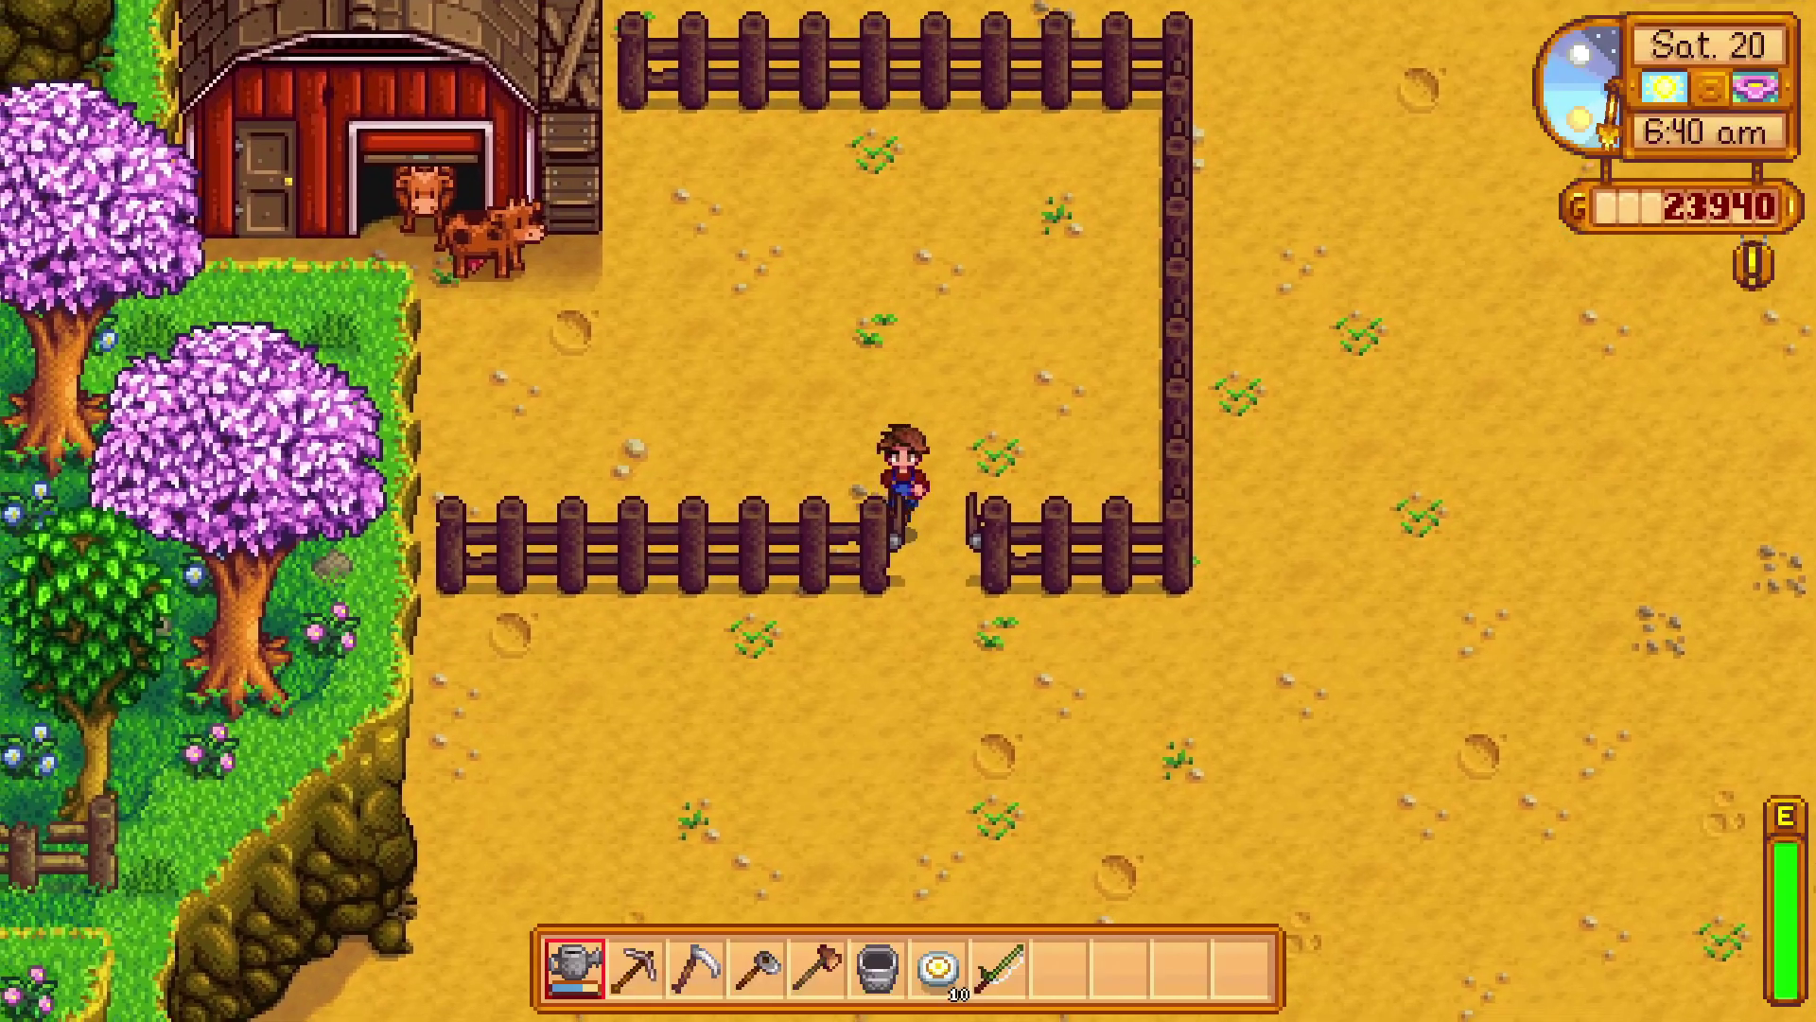
pyautogui.press('x')
# Walk the farmer across the yard to the barn's small door and enter the barn.
pyautogui.press('a')
pyautogui.press('w')
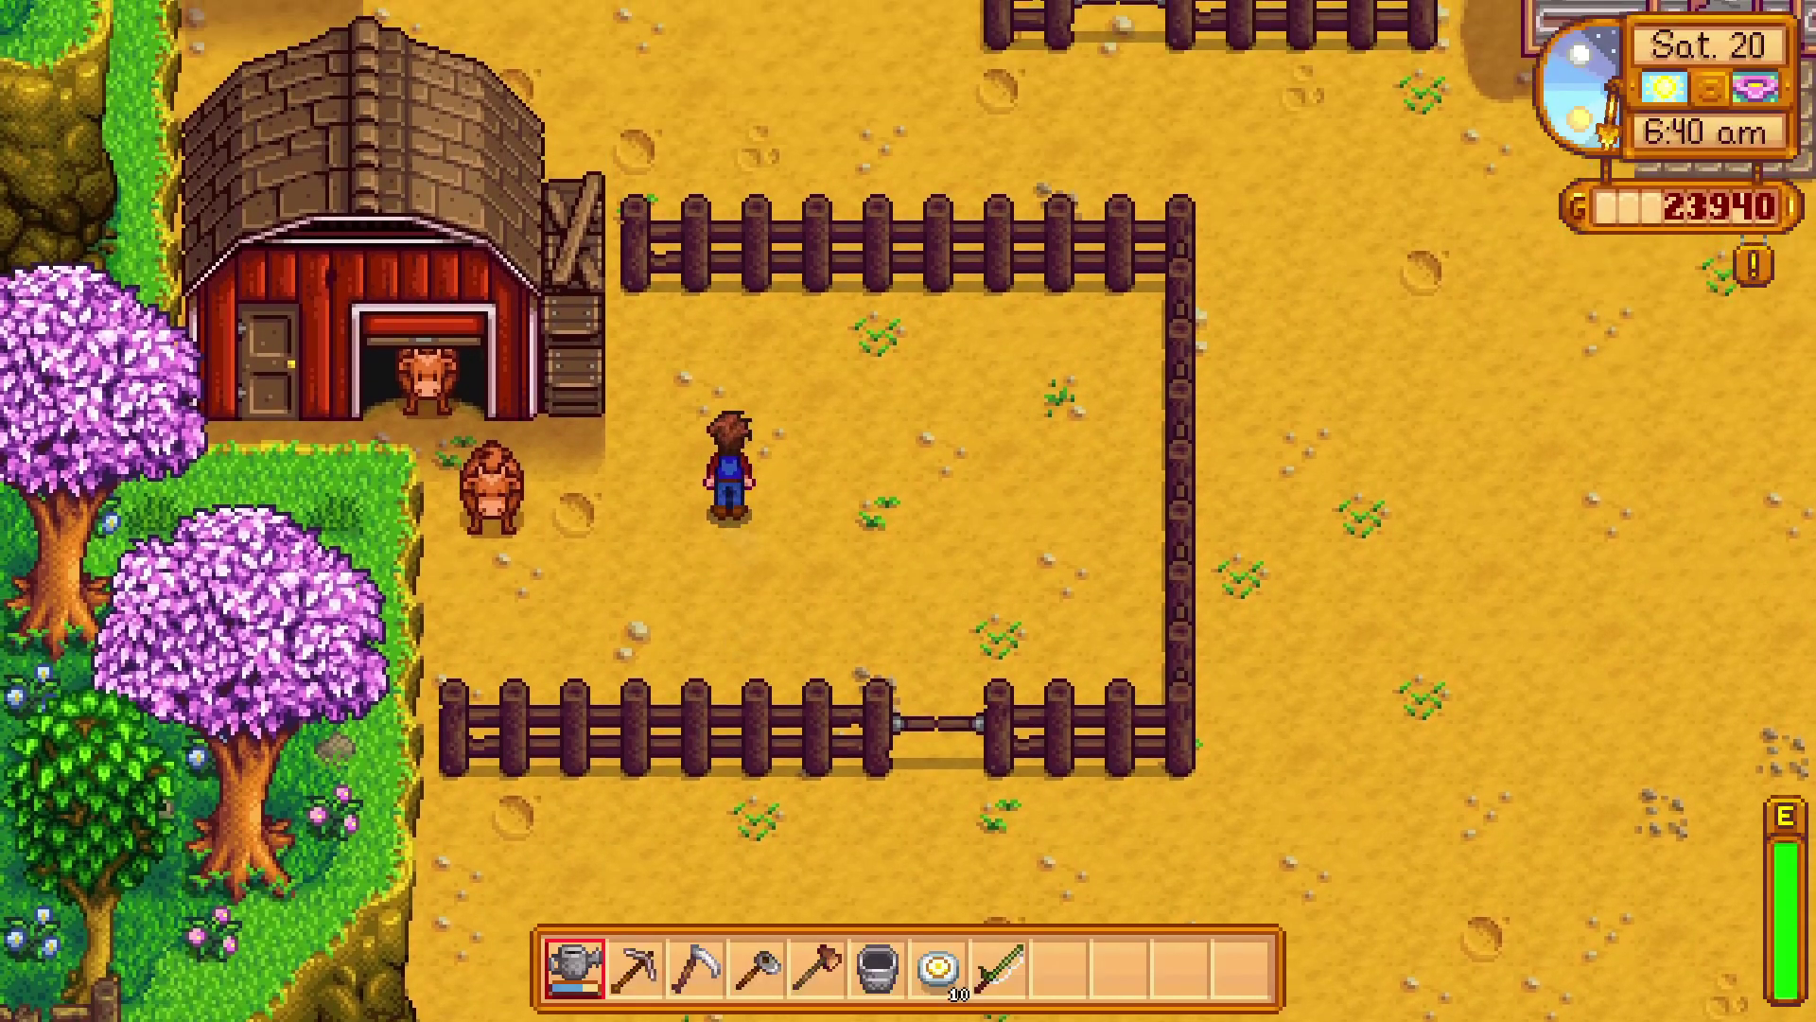
pyautogui.press('a')
pyautogui.press('w')
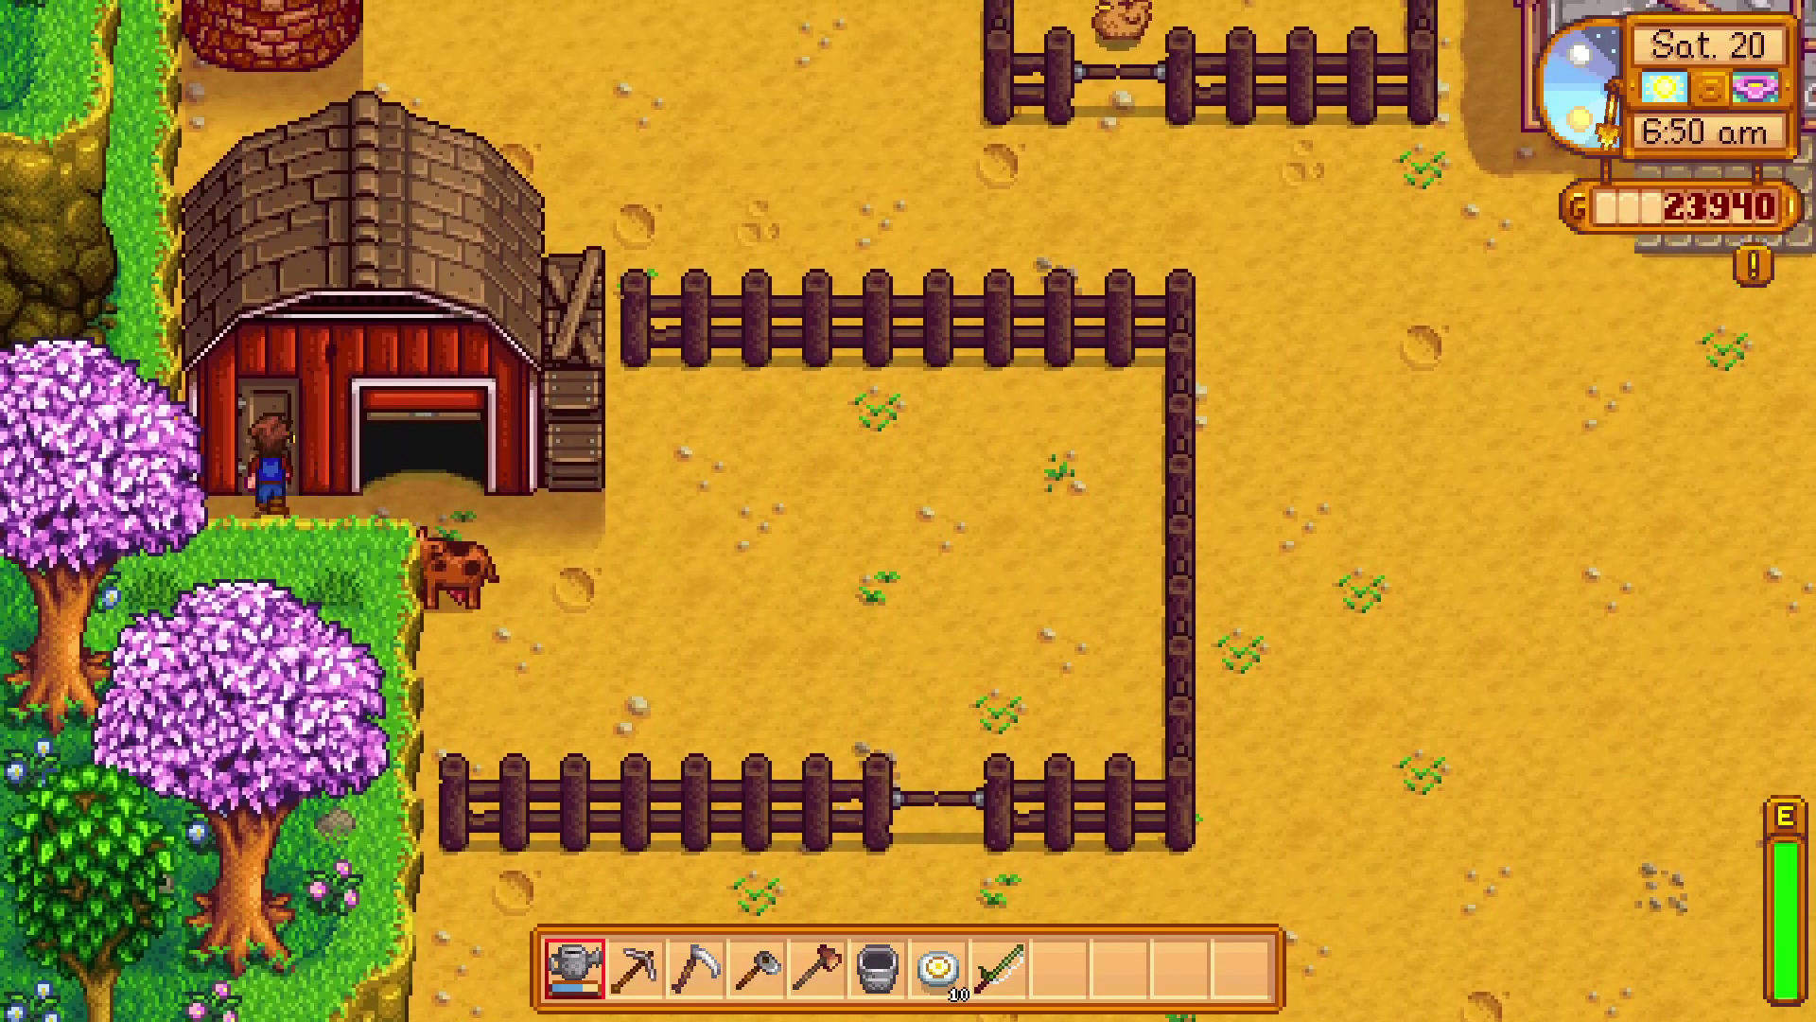
pyautogui.press('x')
# Walk to the hay hopper at the barn's back wall and take the hay from it.
pyautogui.press('w')
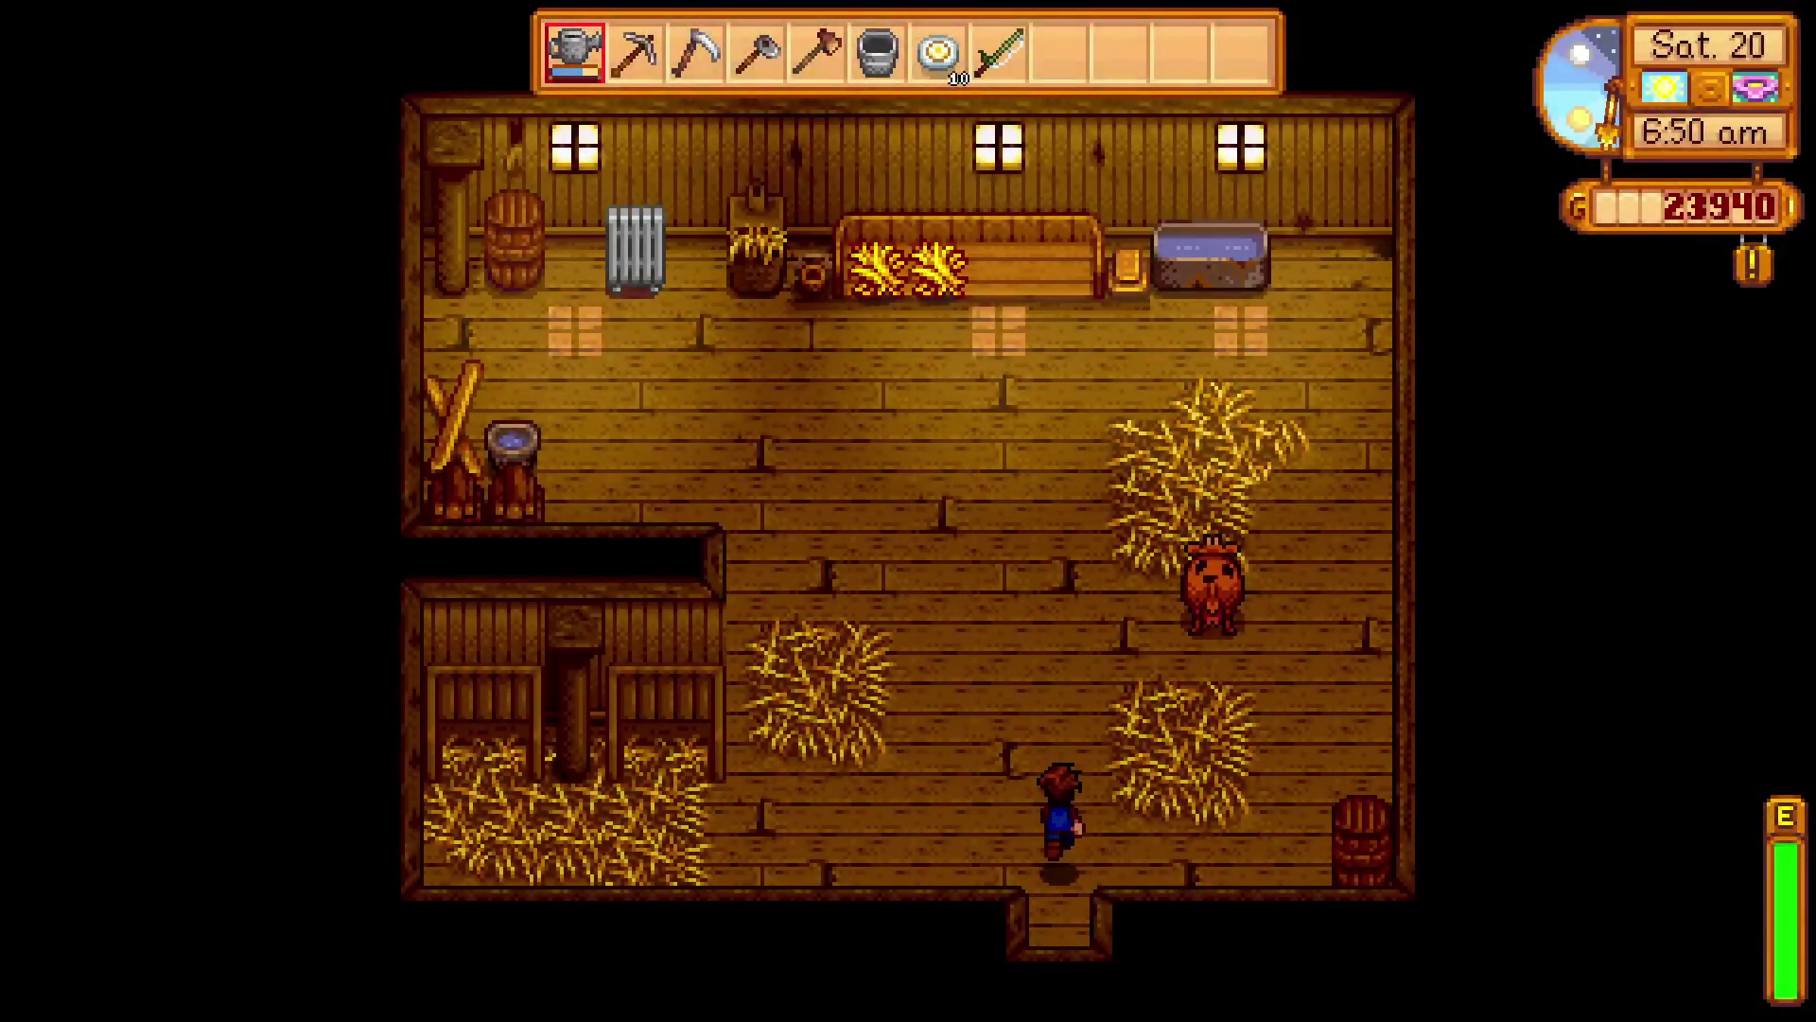
pyautogui.press('w')
pyautogui.press('a')
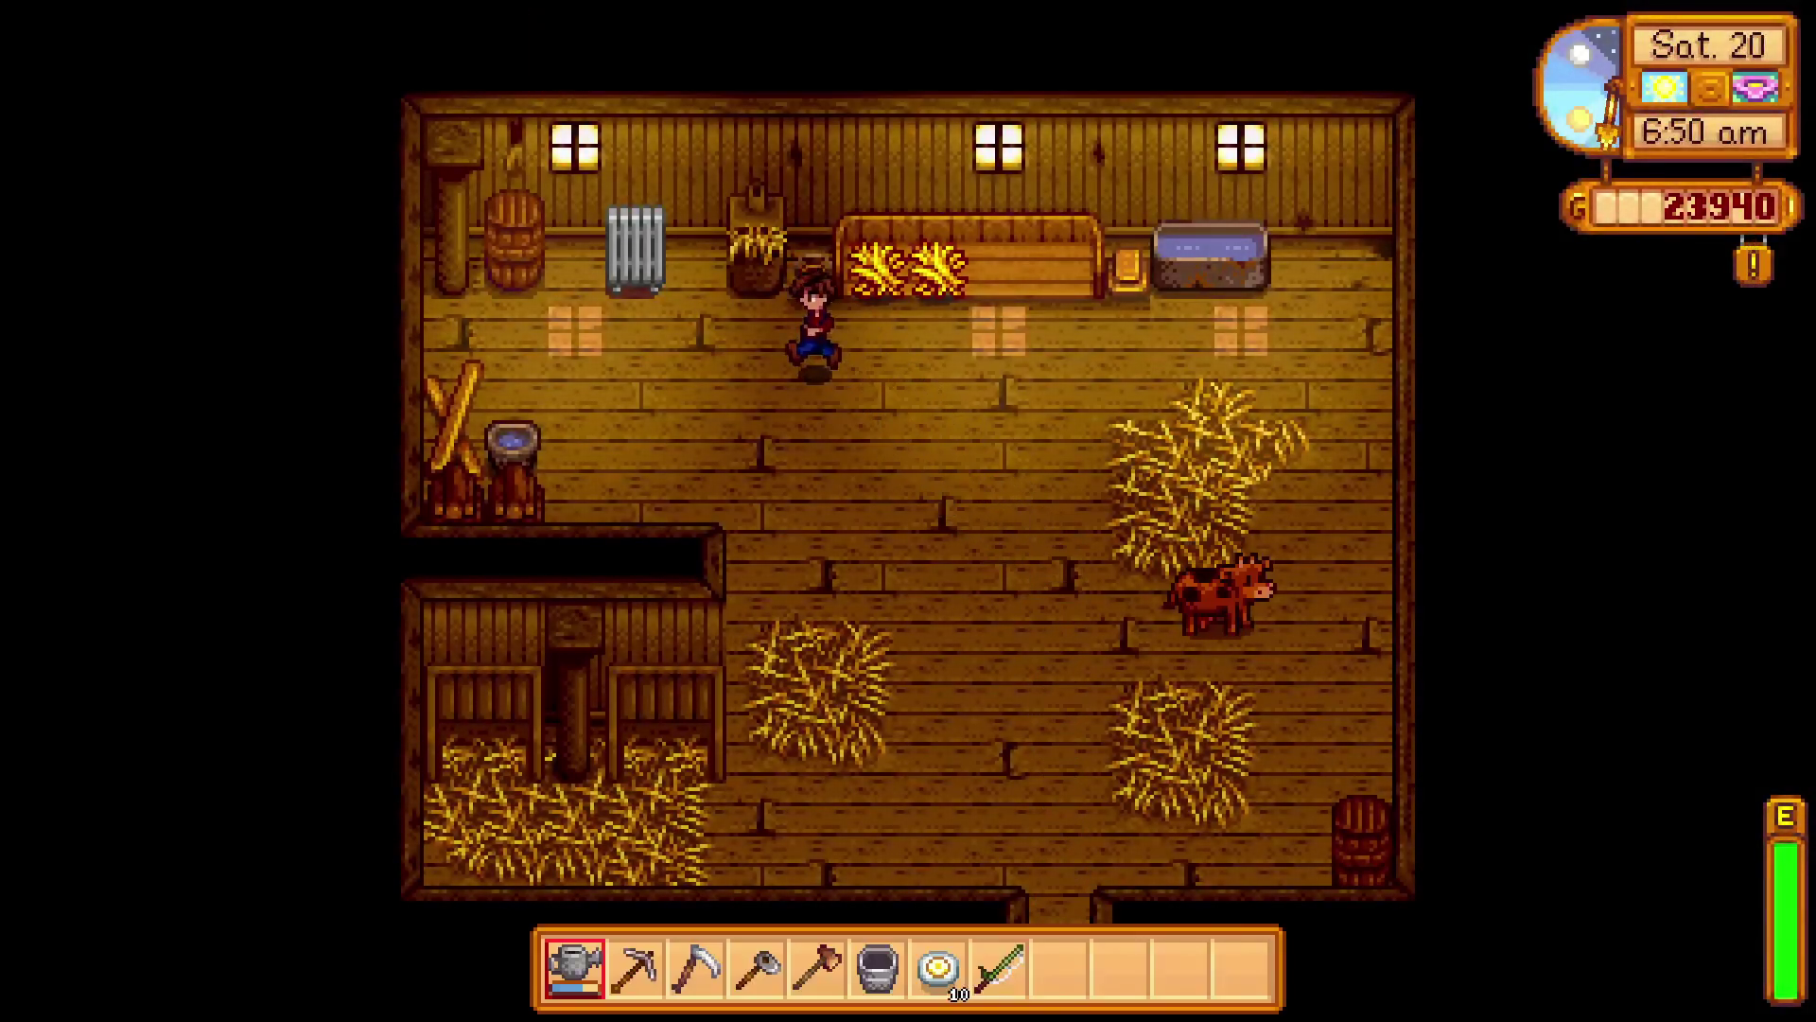
pyautogui.press('a')
pyautogui.press('w')
pyautogui.press('x')
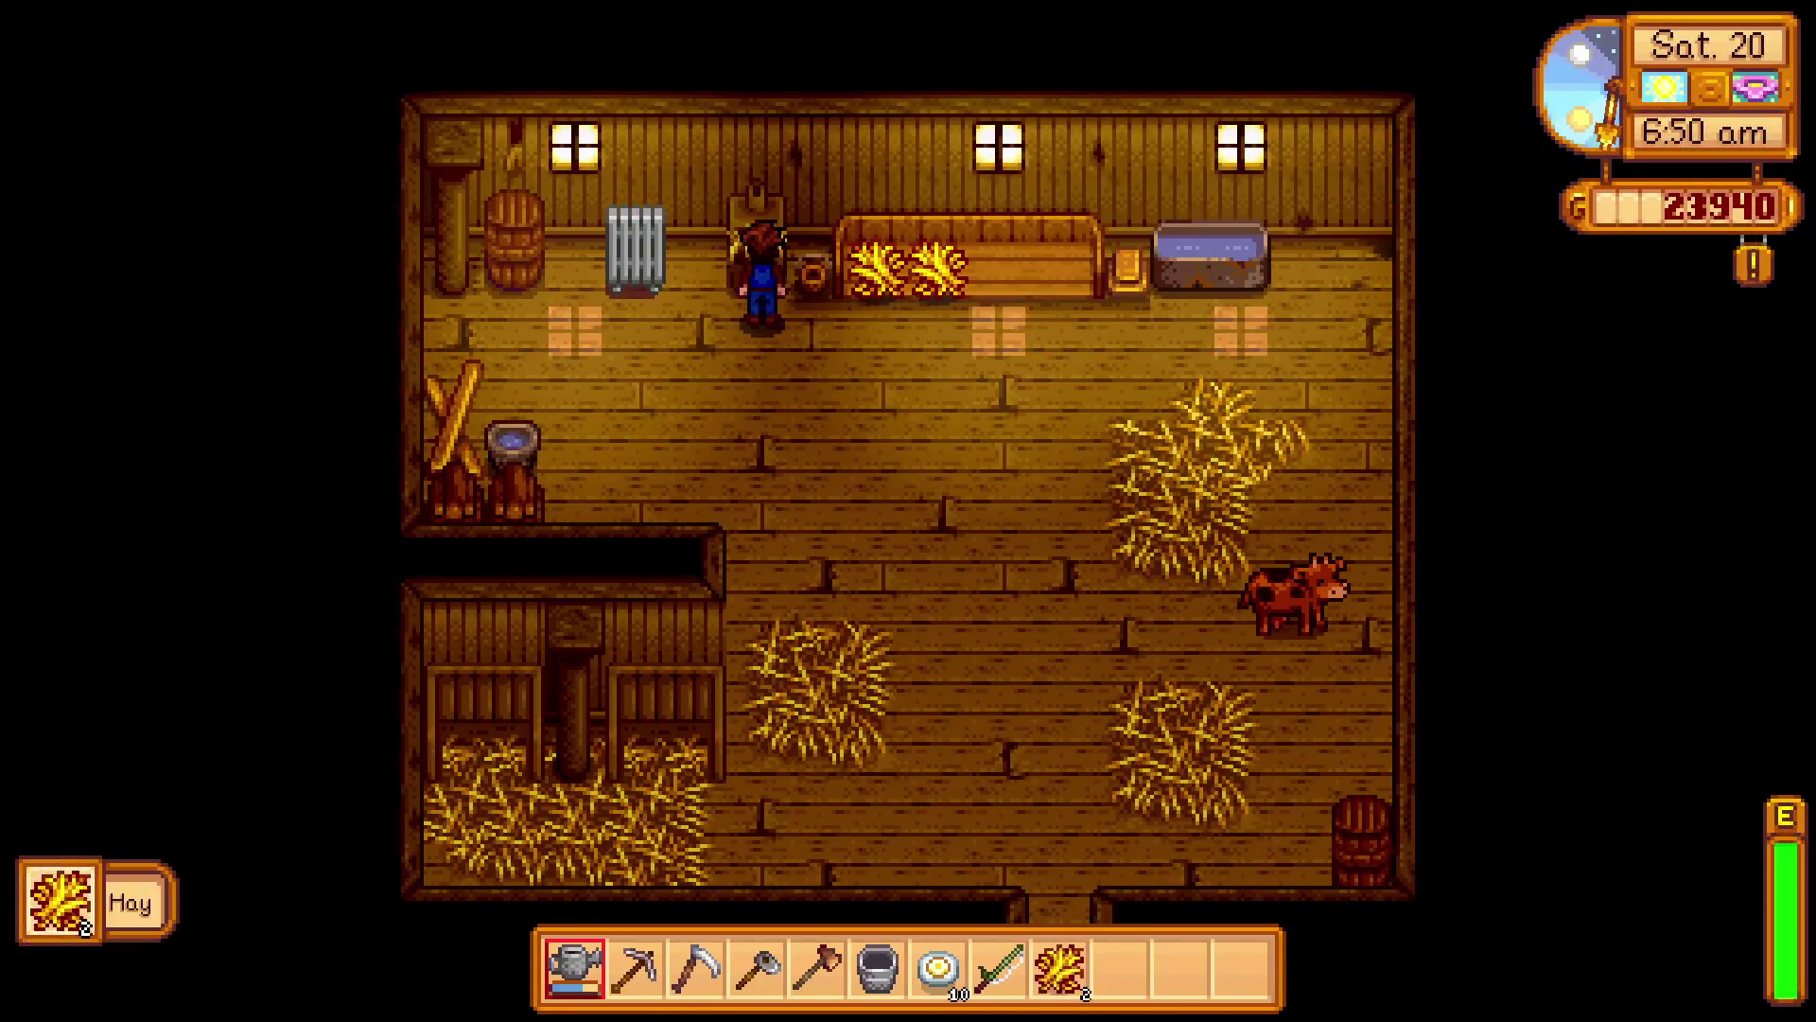
# Equip the hay and place both pieces in the two empty spots of the barn's feeding trough.
pyautogui.press('d')
pyautogui.press('w')
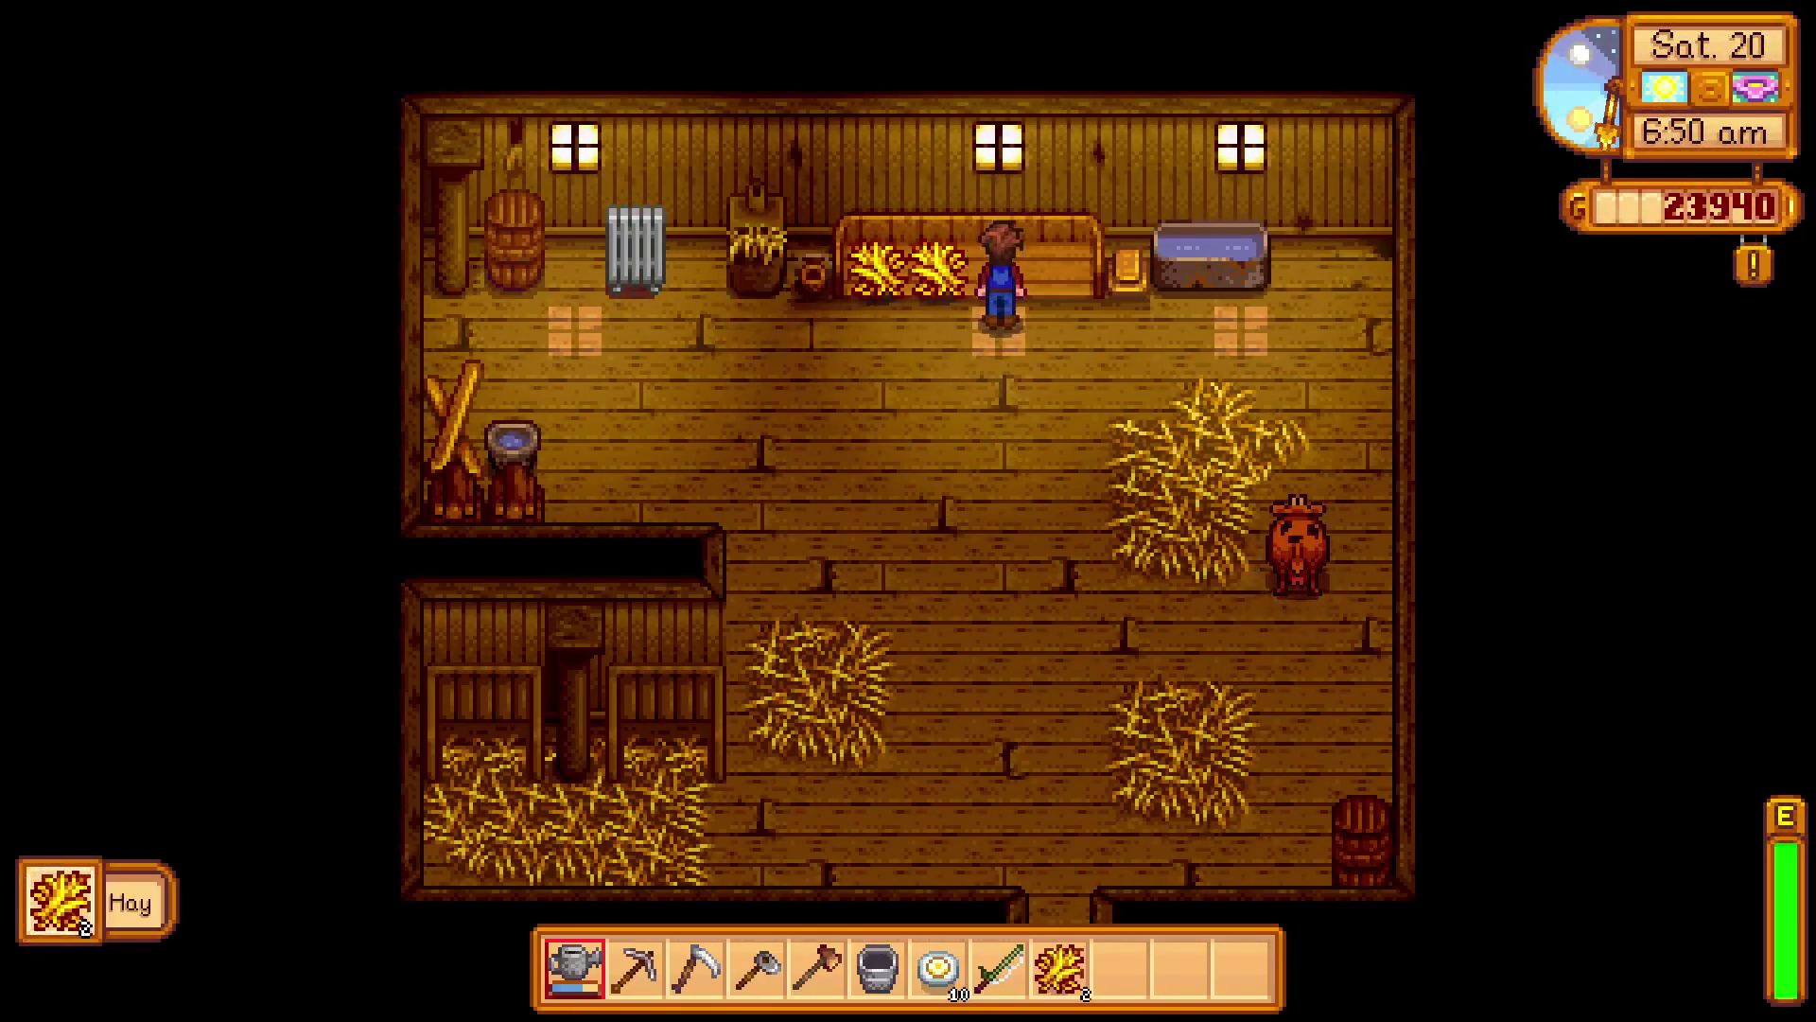
pyautogui.press('s')
pyautogui.press('w')
pyautogui.press('a')
pyautogui.press('2')
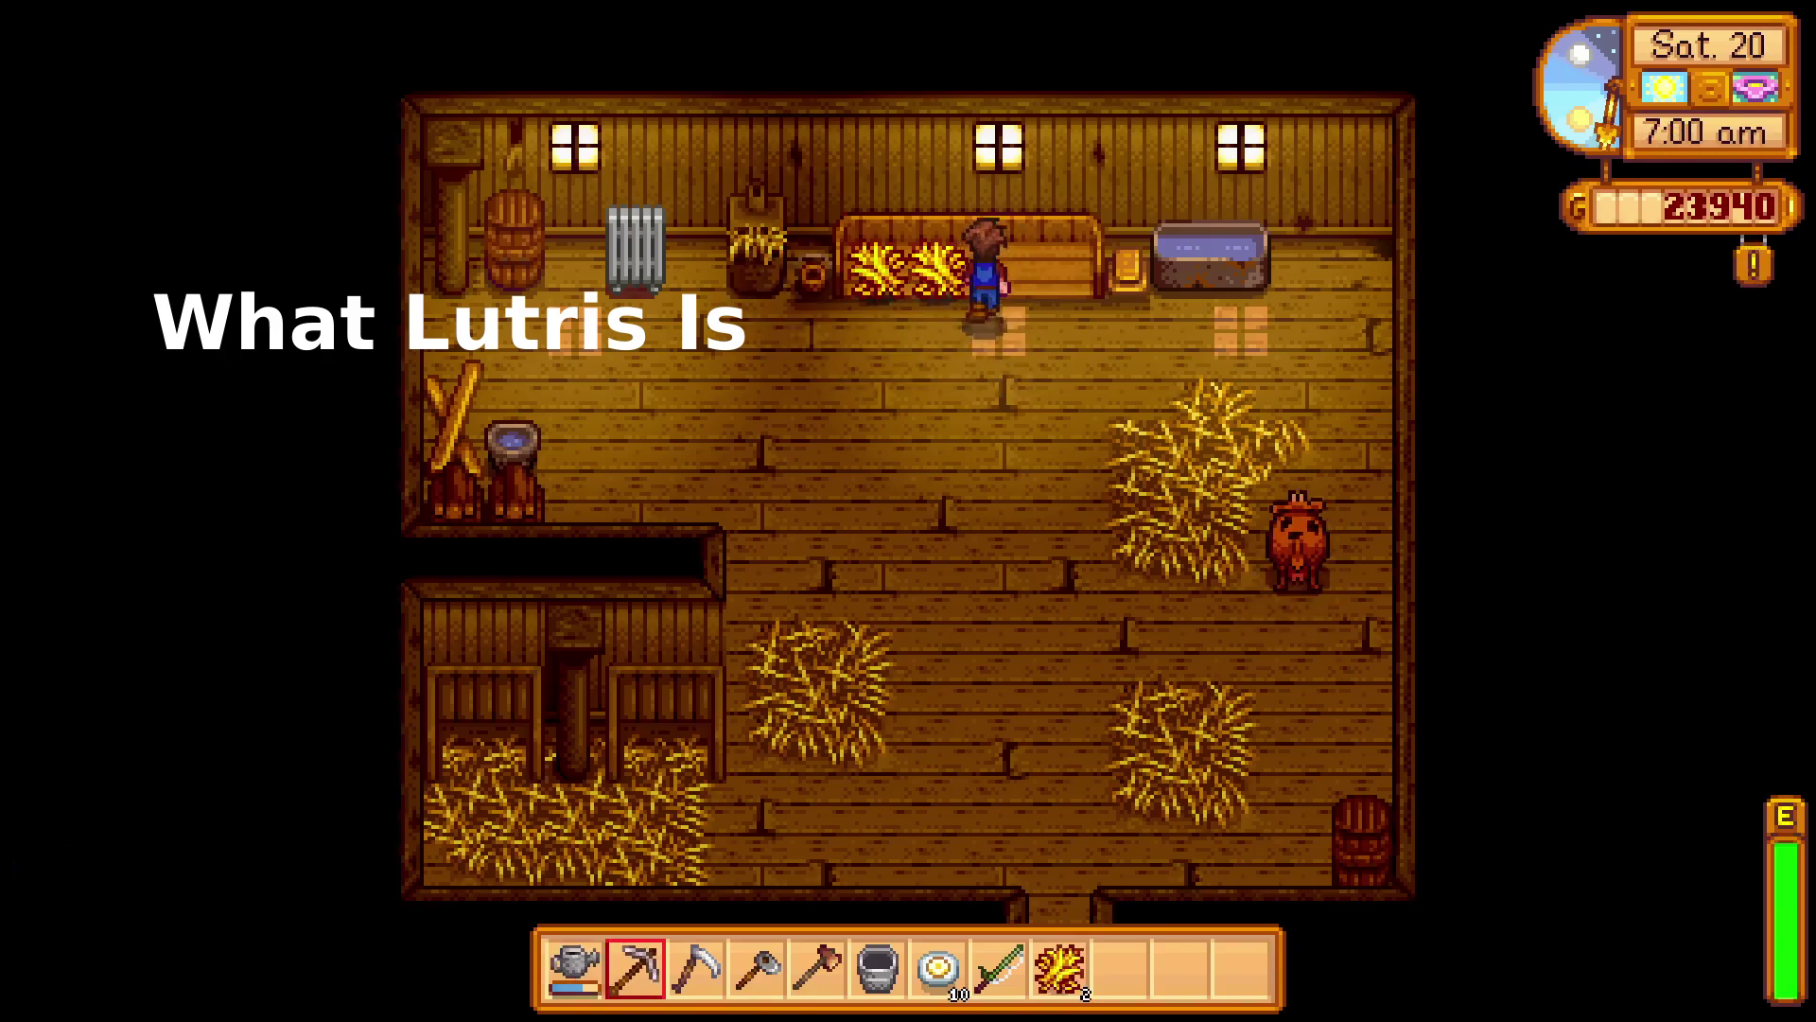
pyautogui.press('d')
pyautogui.scroll(-7, 908, 969)
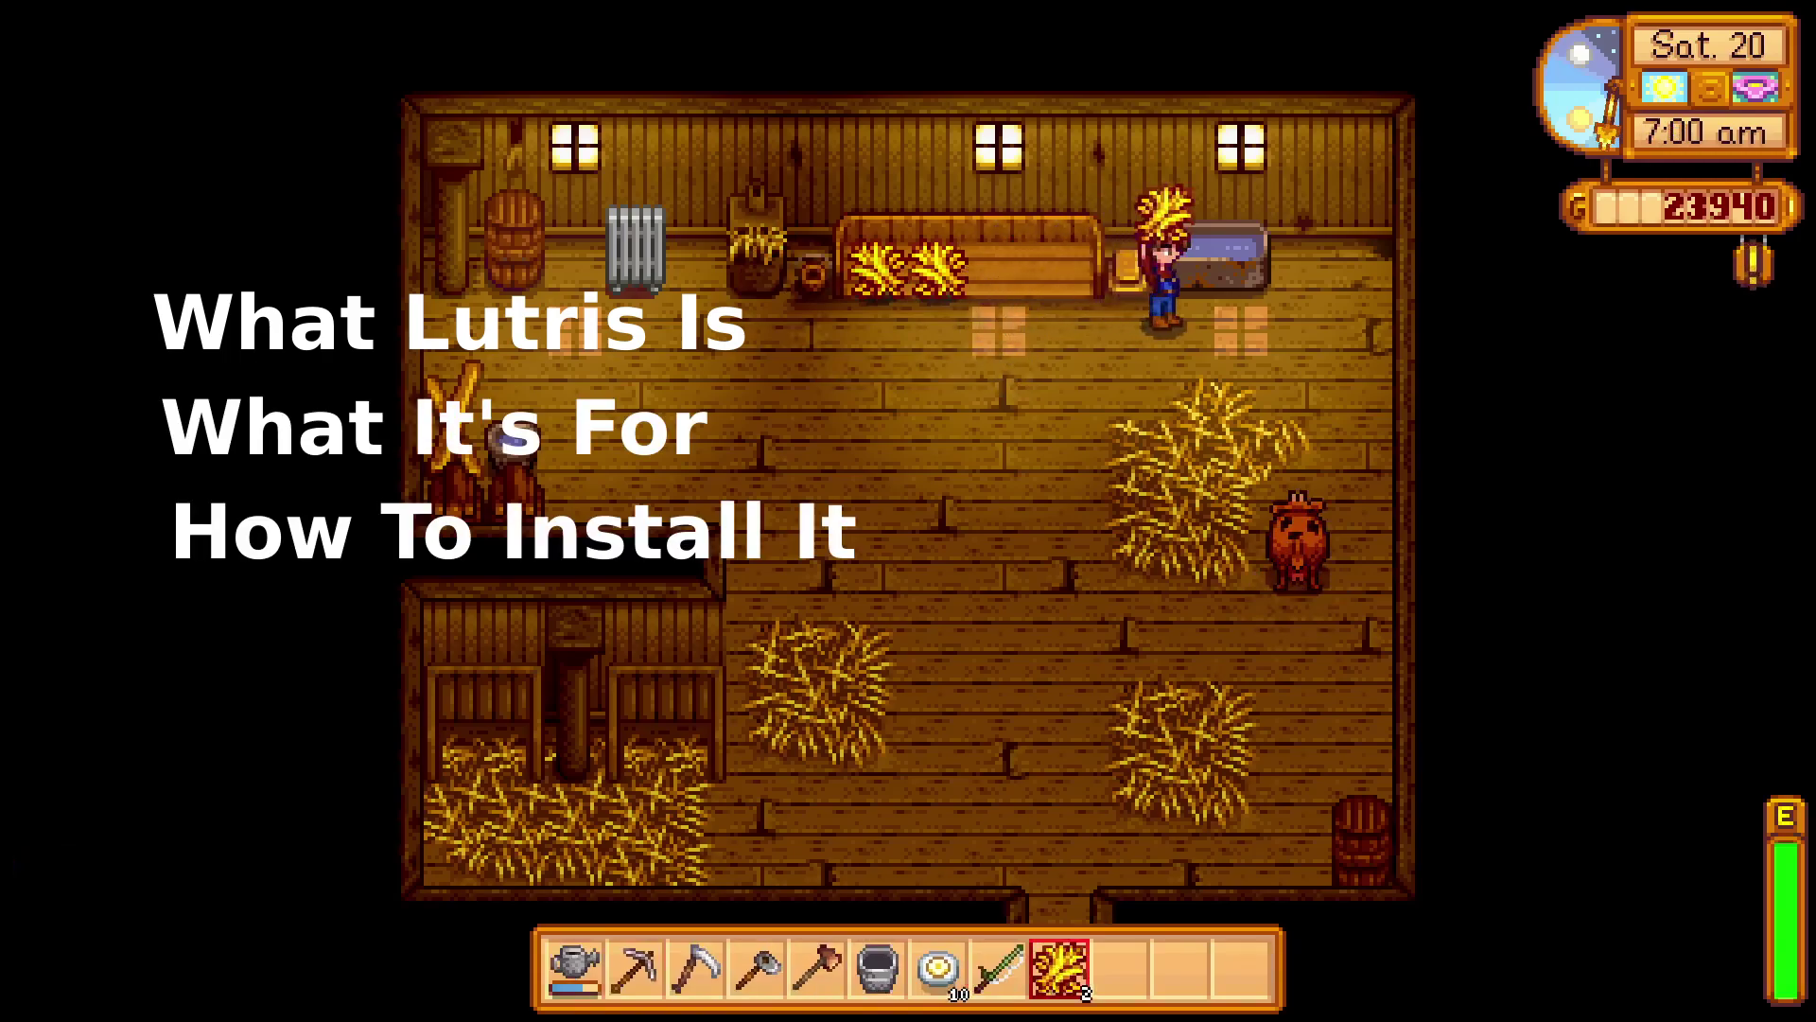
pyautogui.scroll(-12, 908, 969)
pyautogui.press('a')
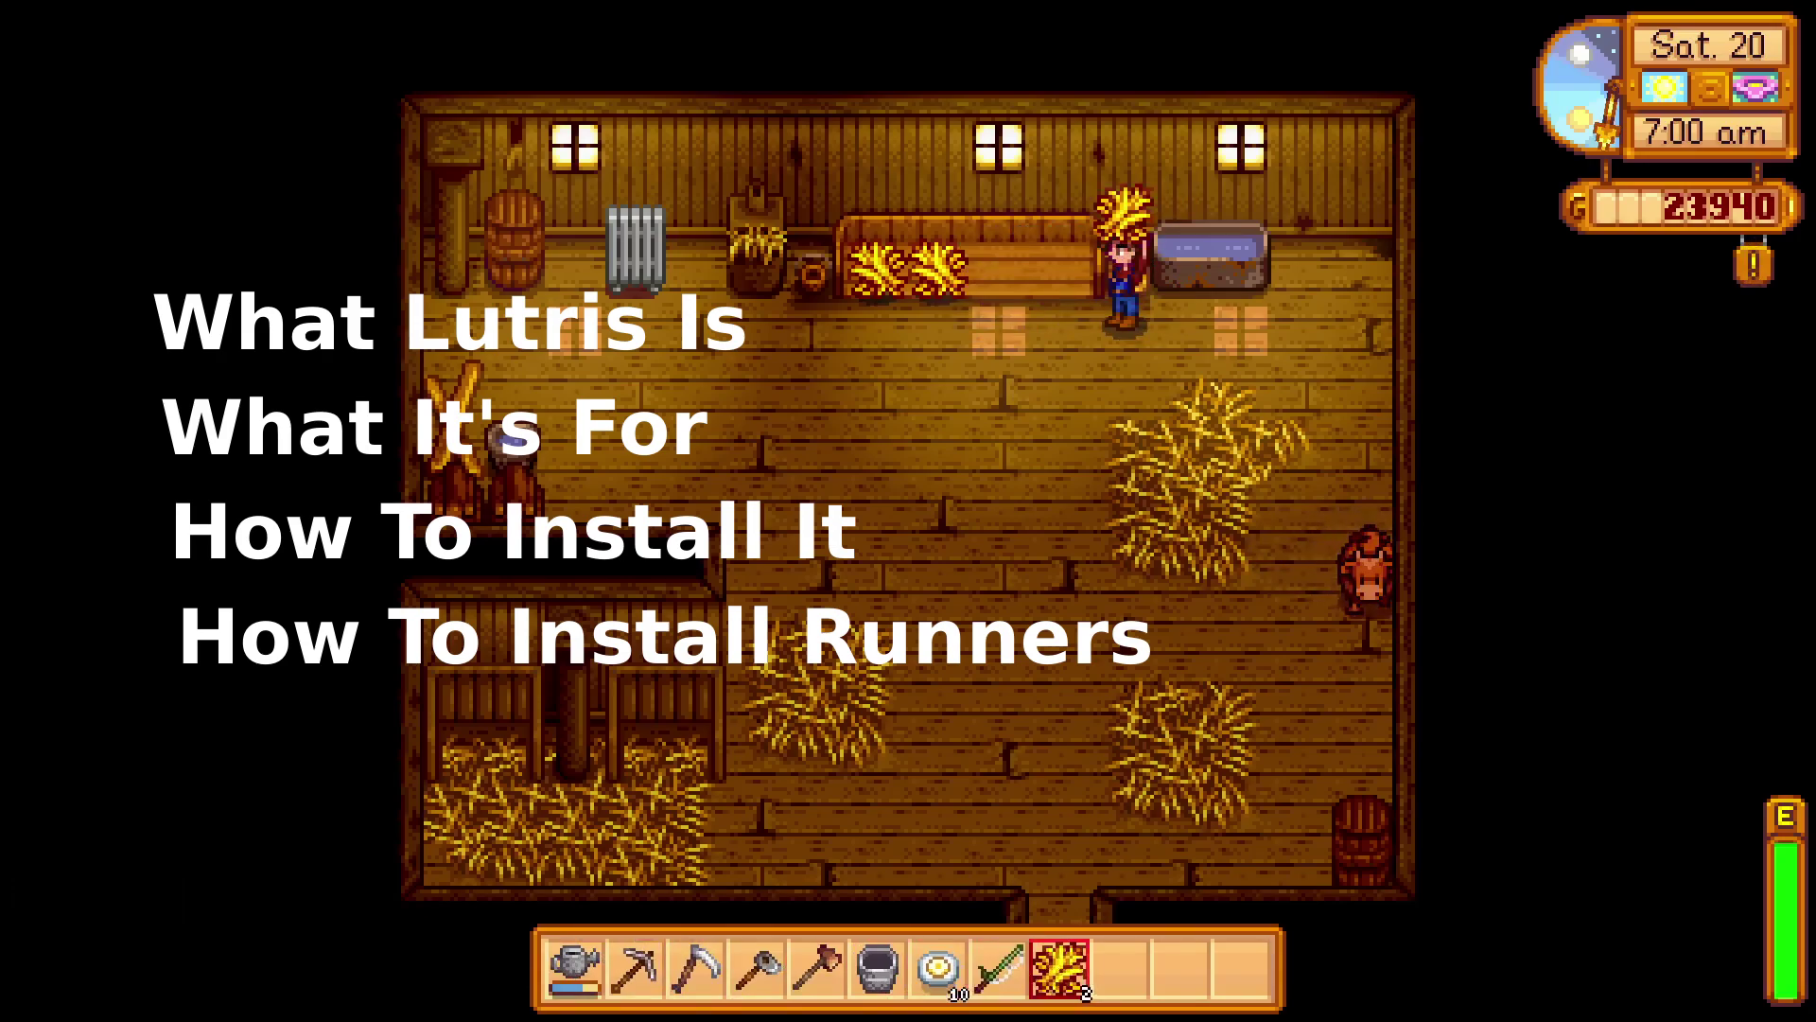
pyautogui.press('a')
pyautogui.press('x')
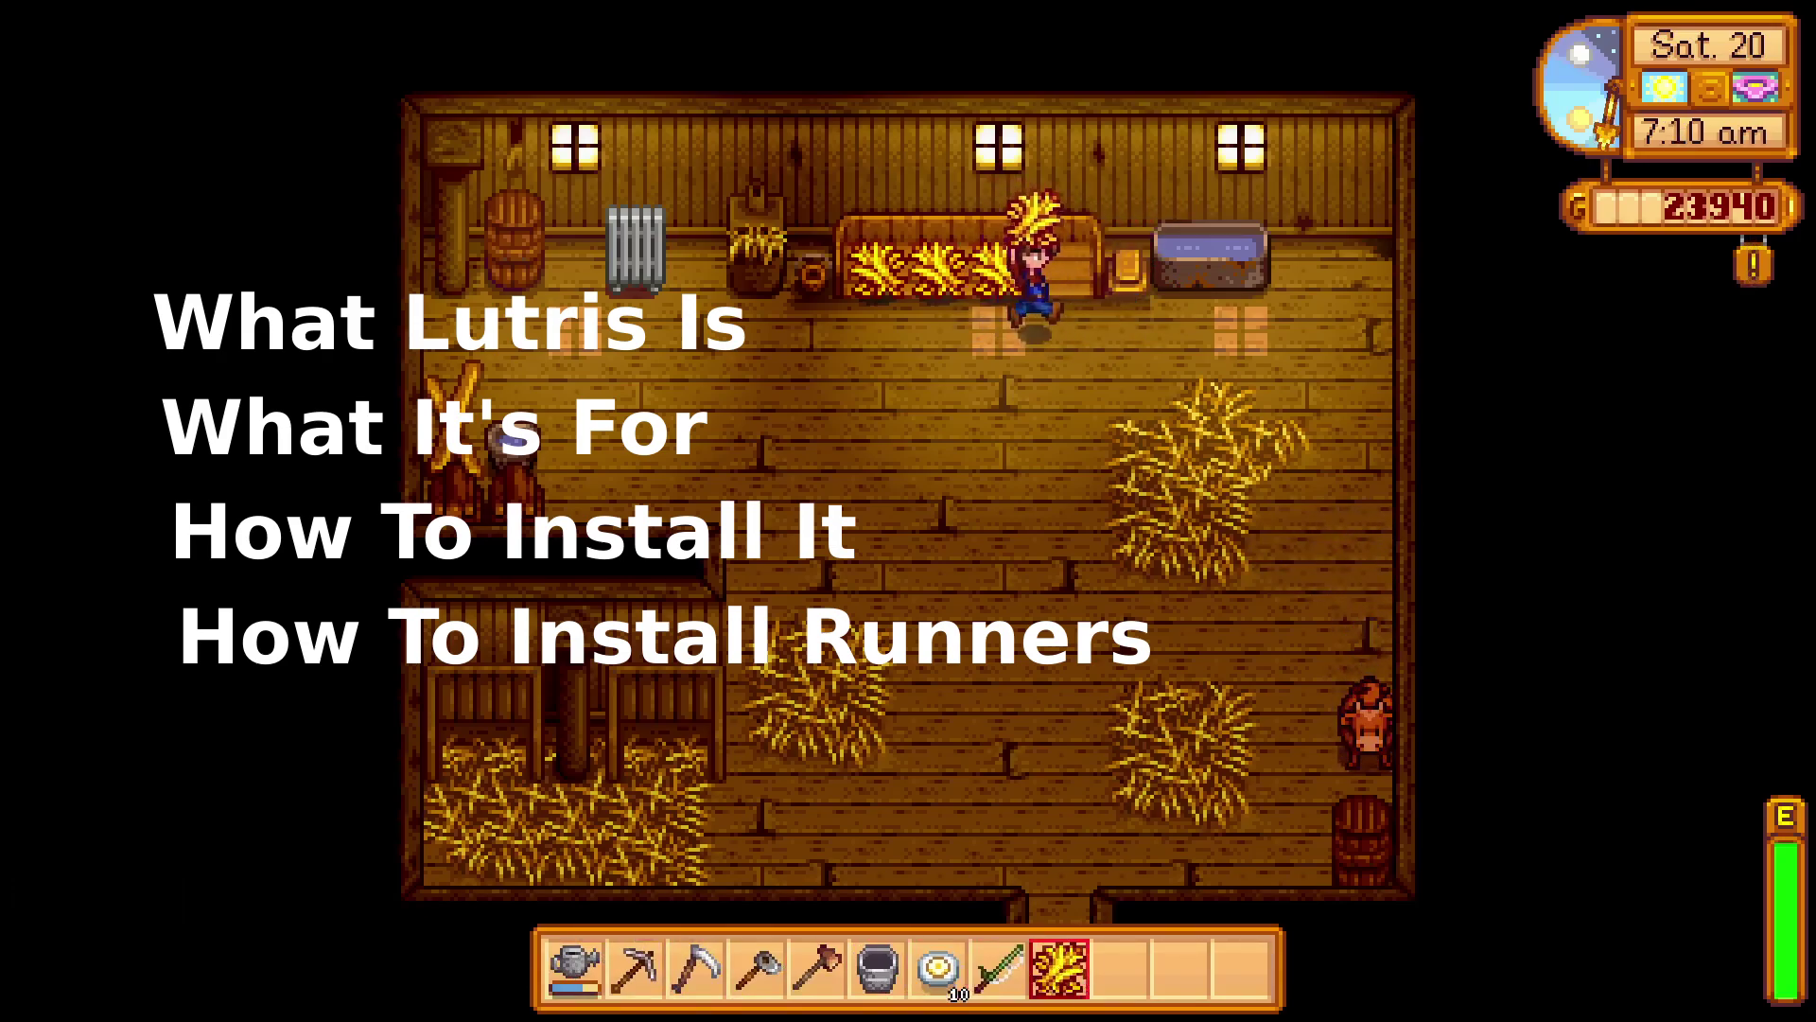
pyautogui.press('x')
# Leave the barn and exit its fenced yard through the gate, closing the gate behind the farmer.
pyautogui.press('s')
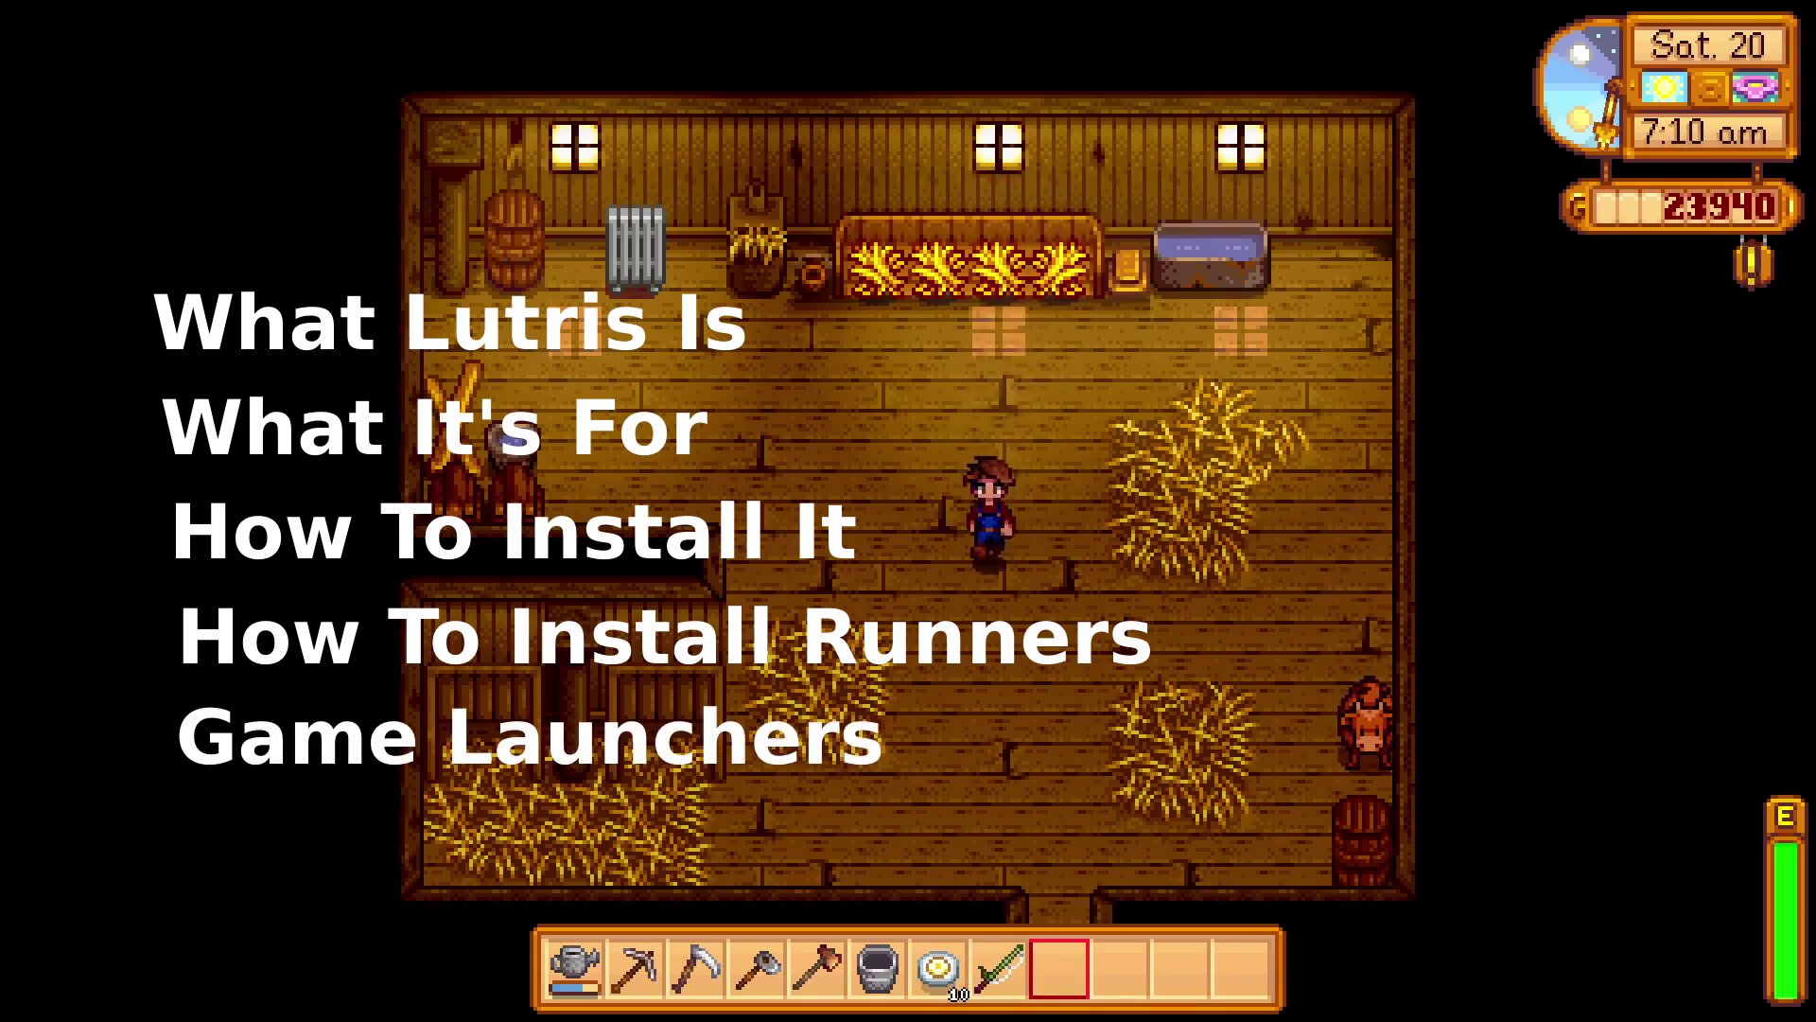
pyautogui.press('d')
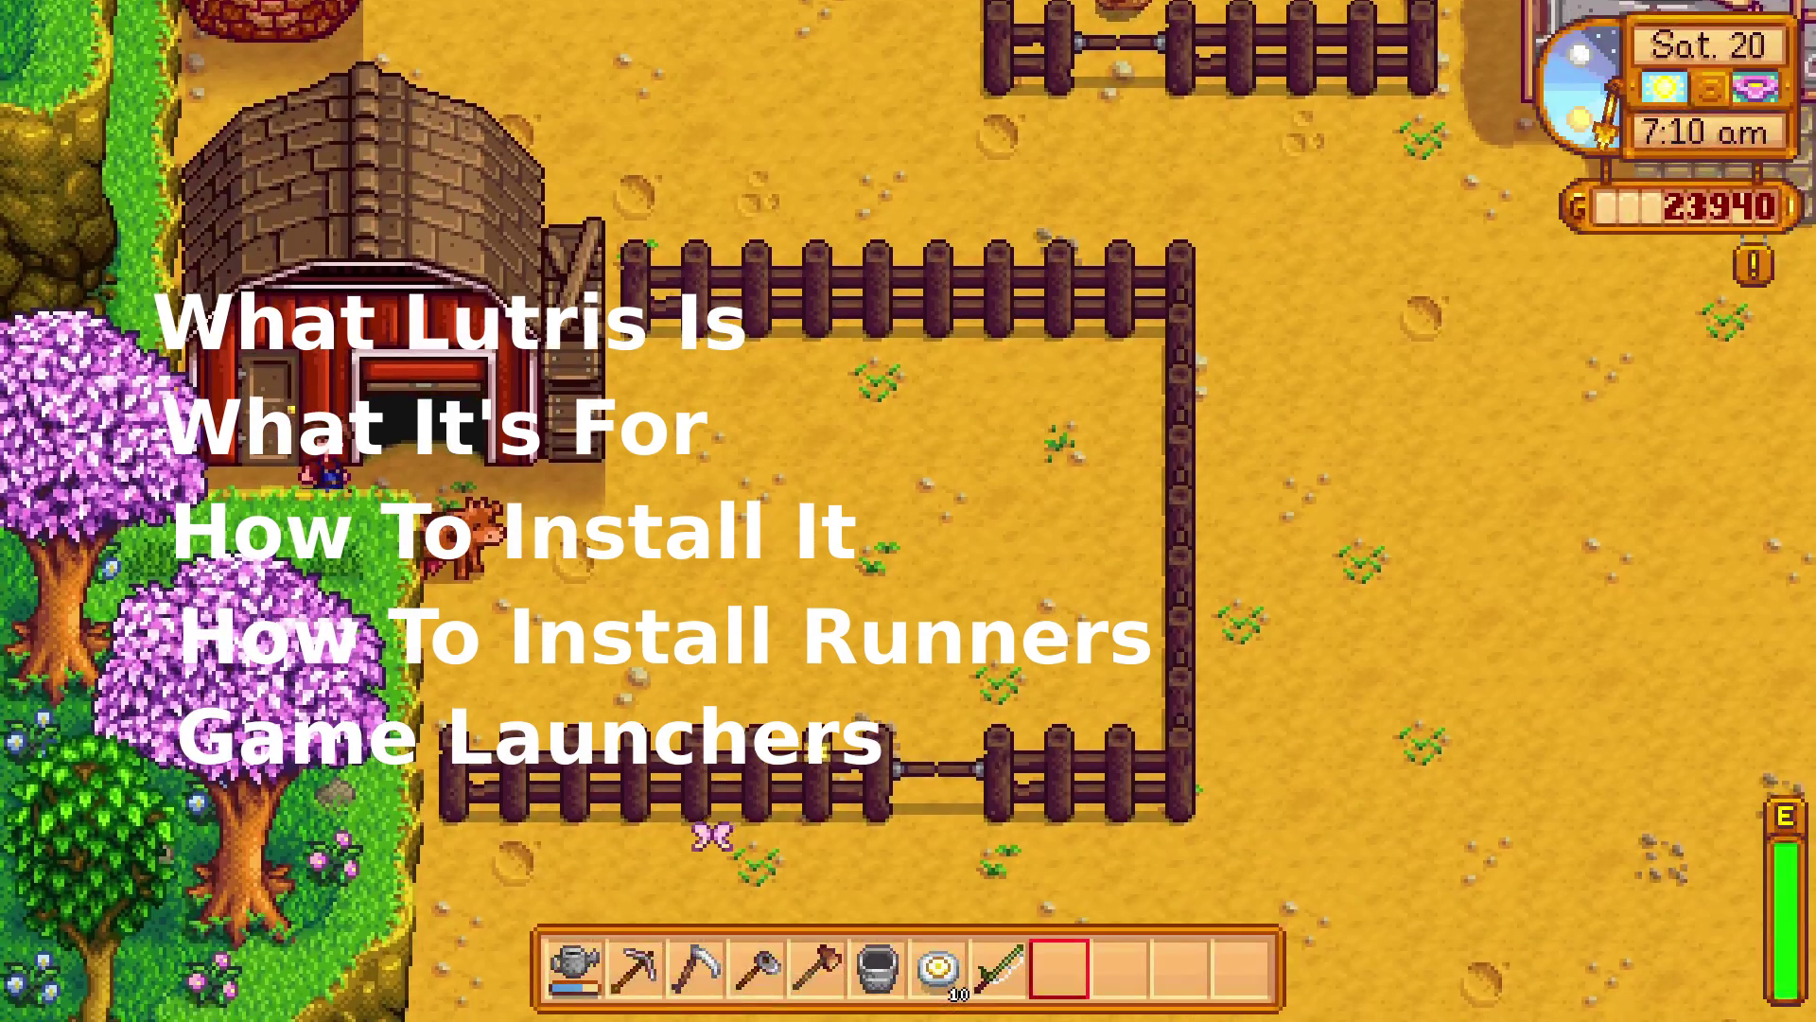
pyautogui.press('s')
pyautogui.press('d')
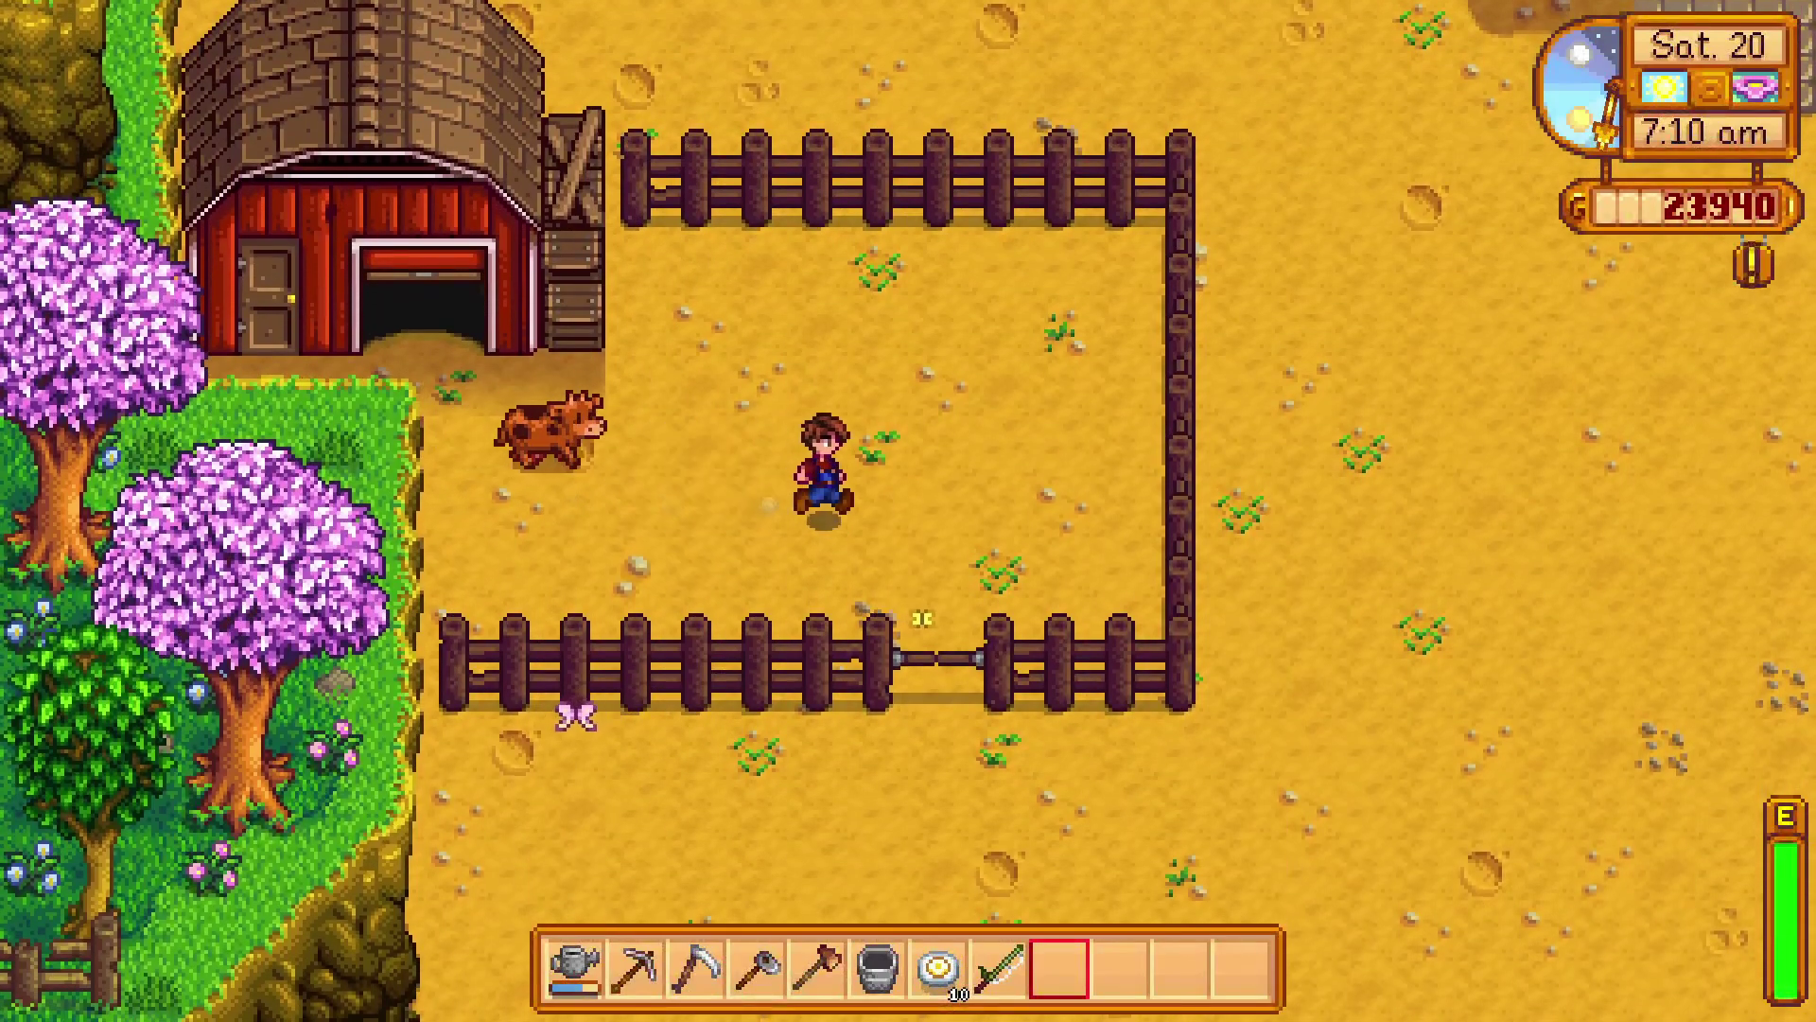
pyautogui.press('d')
pyautogui.press('x')
pyautogui.press('s')
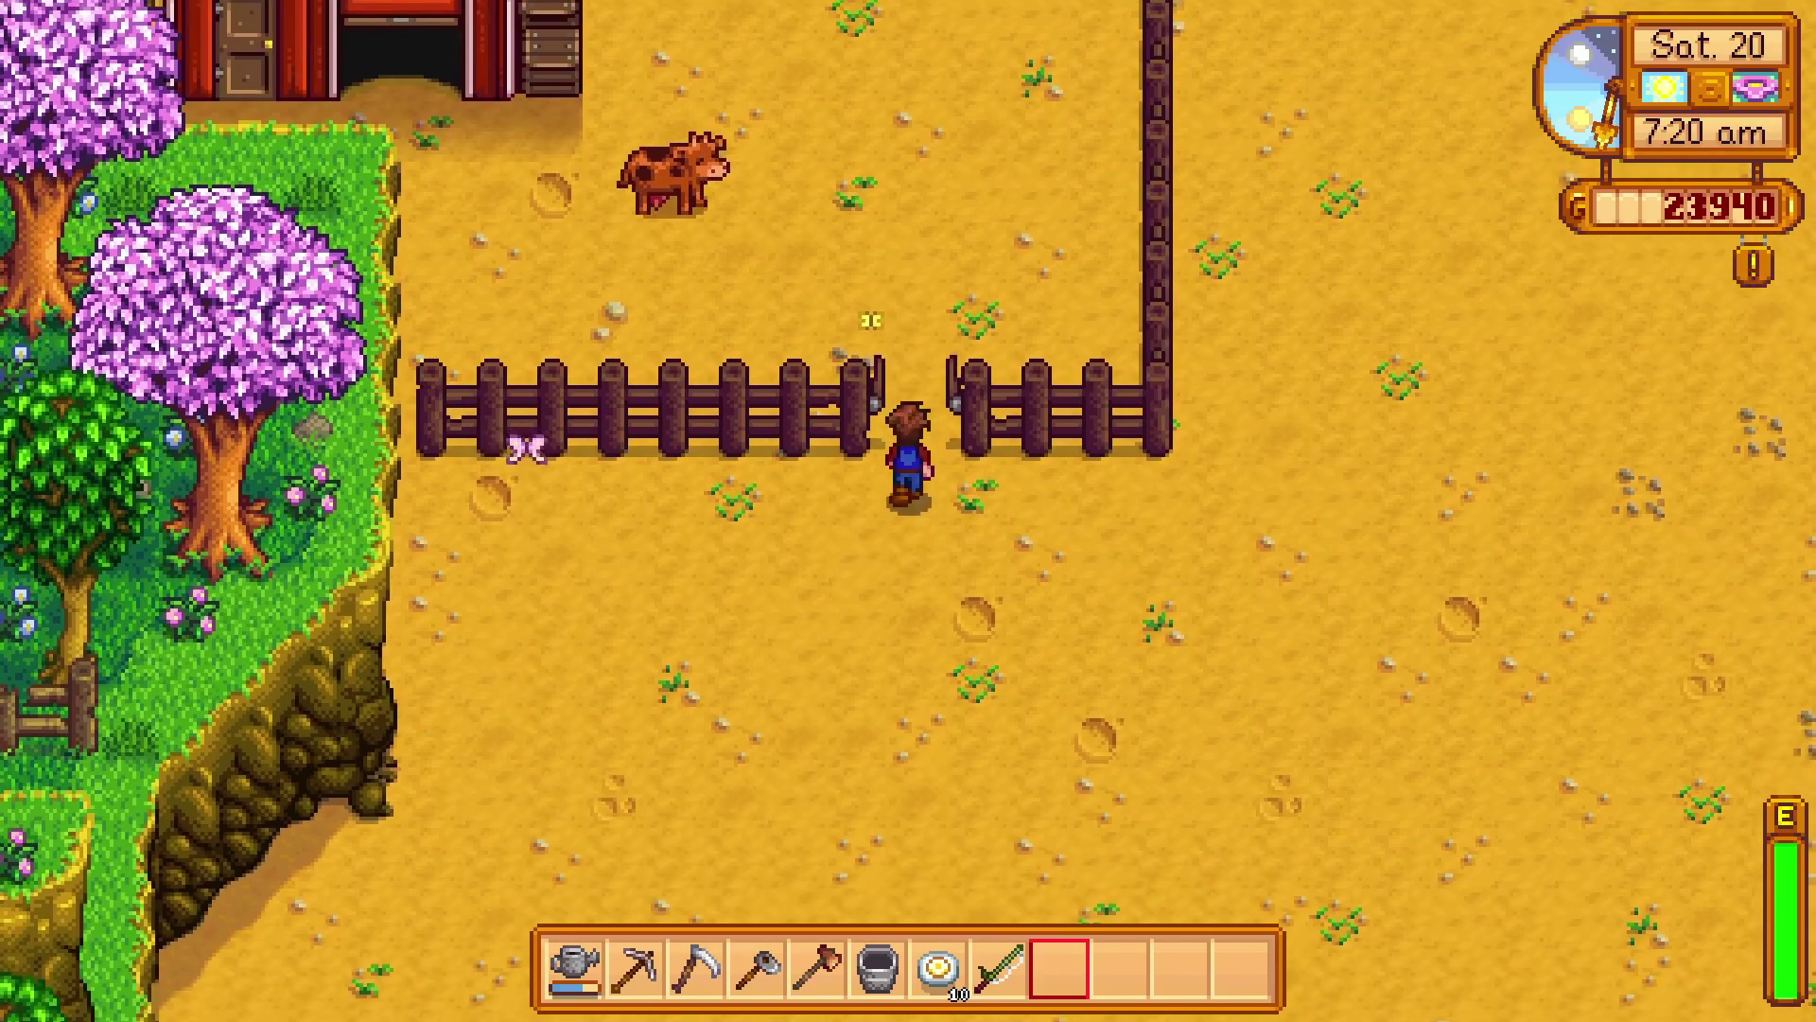
pyautogui.press('x')
# Walk to the chicken coop's fenced pen, close its gate behind the farmer and enter the coop.
pyautogui.press('d')
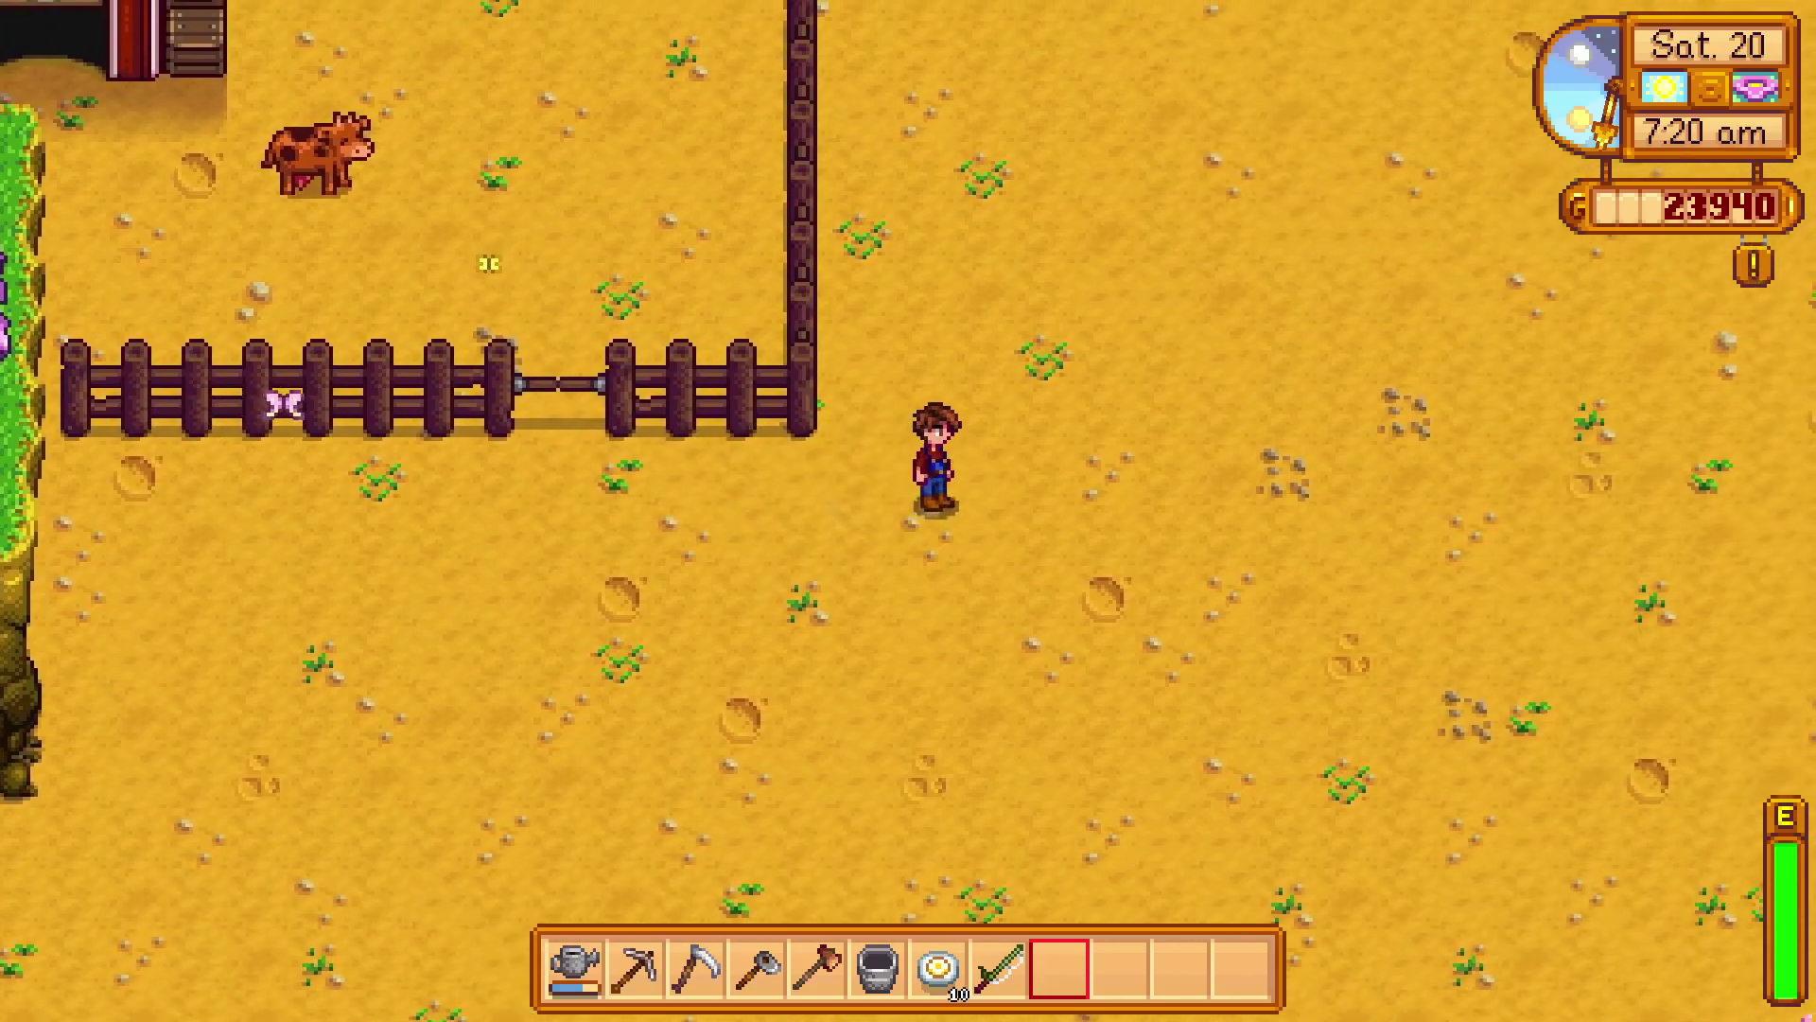
pyautogui.press('w')
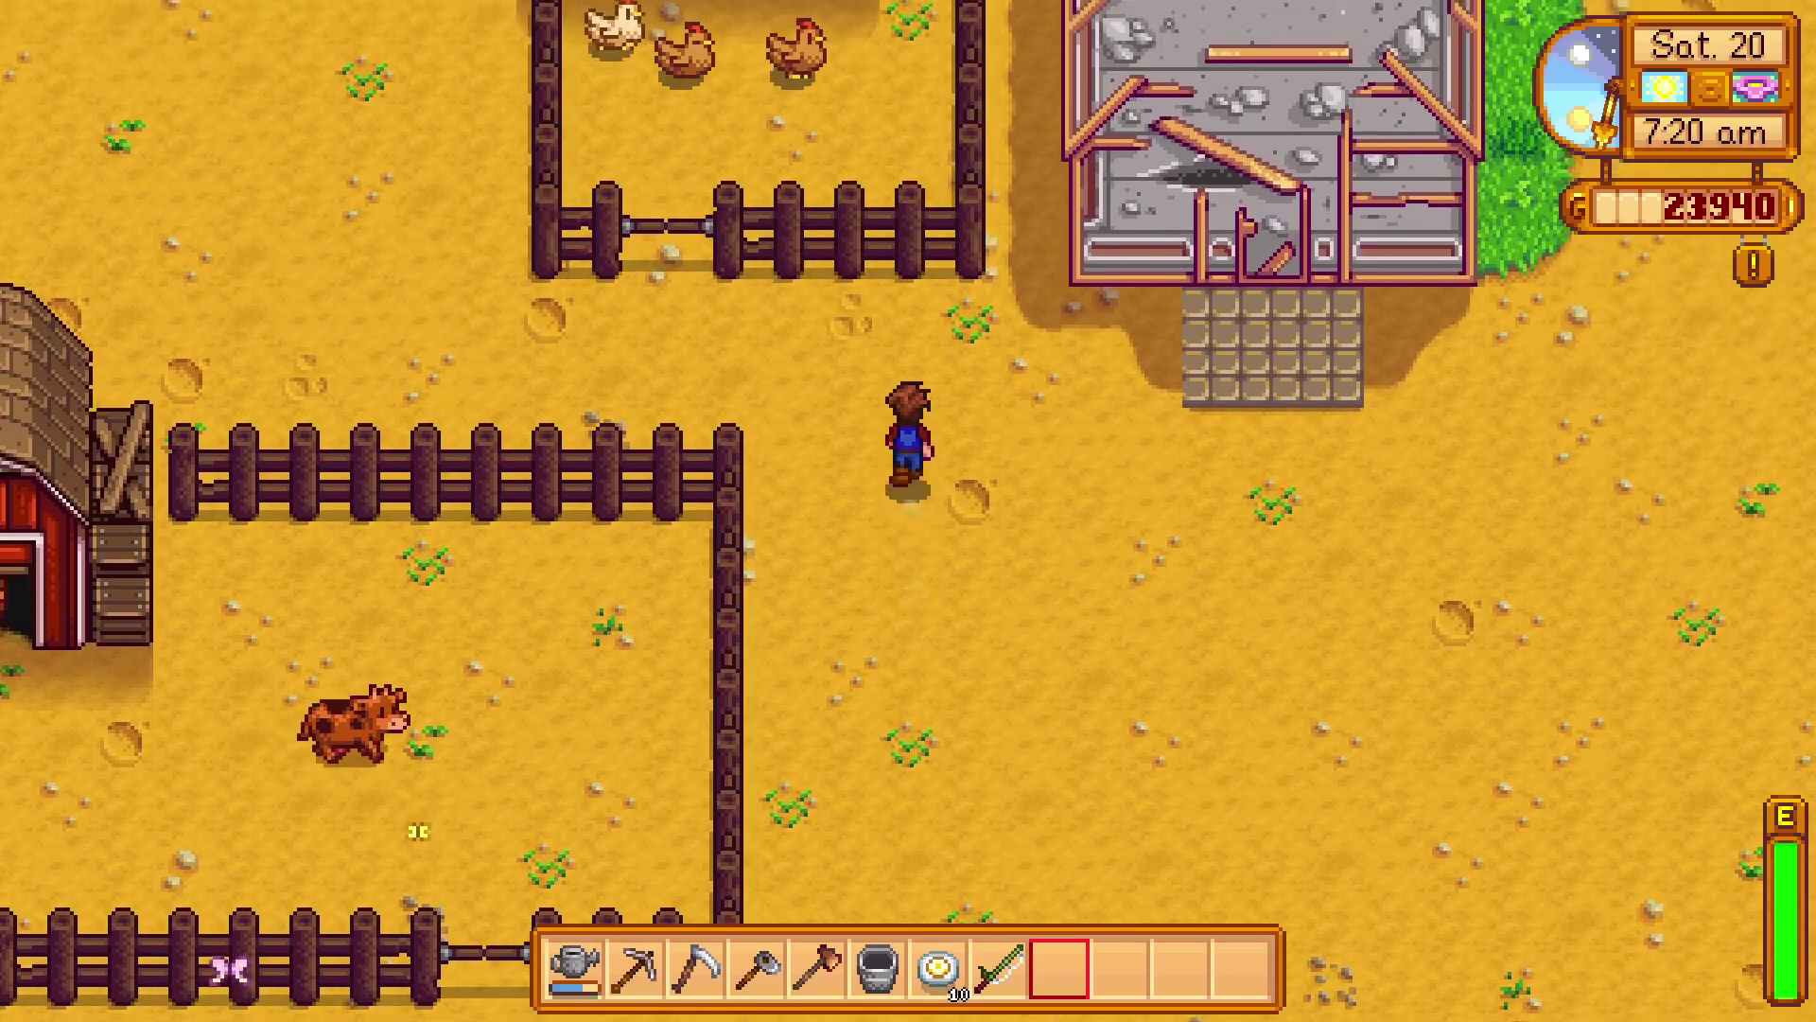
pyautogui.press('w')
pyautogui.press('x')
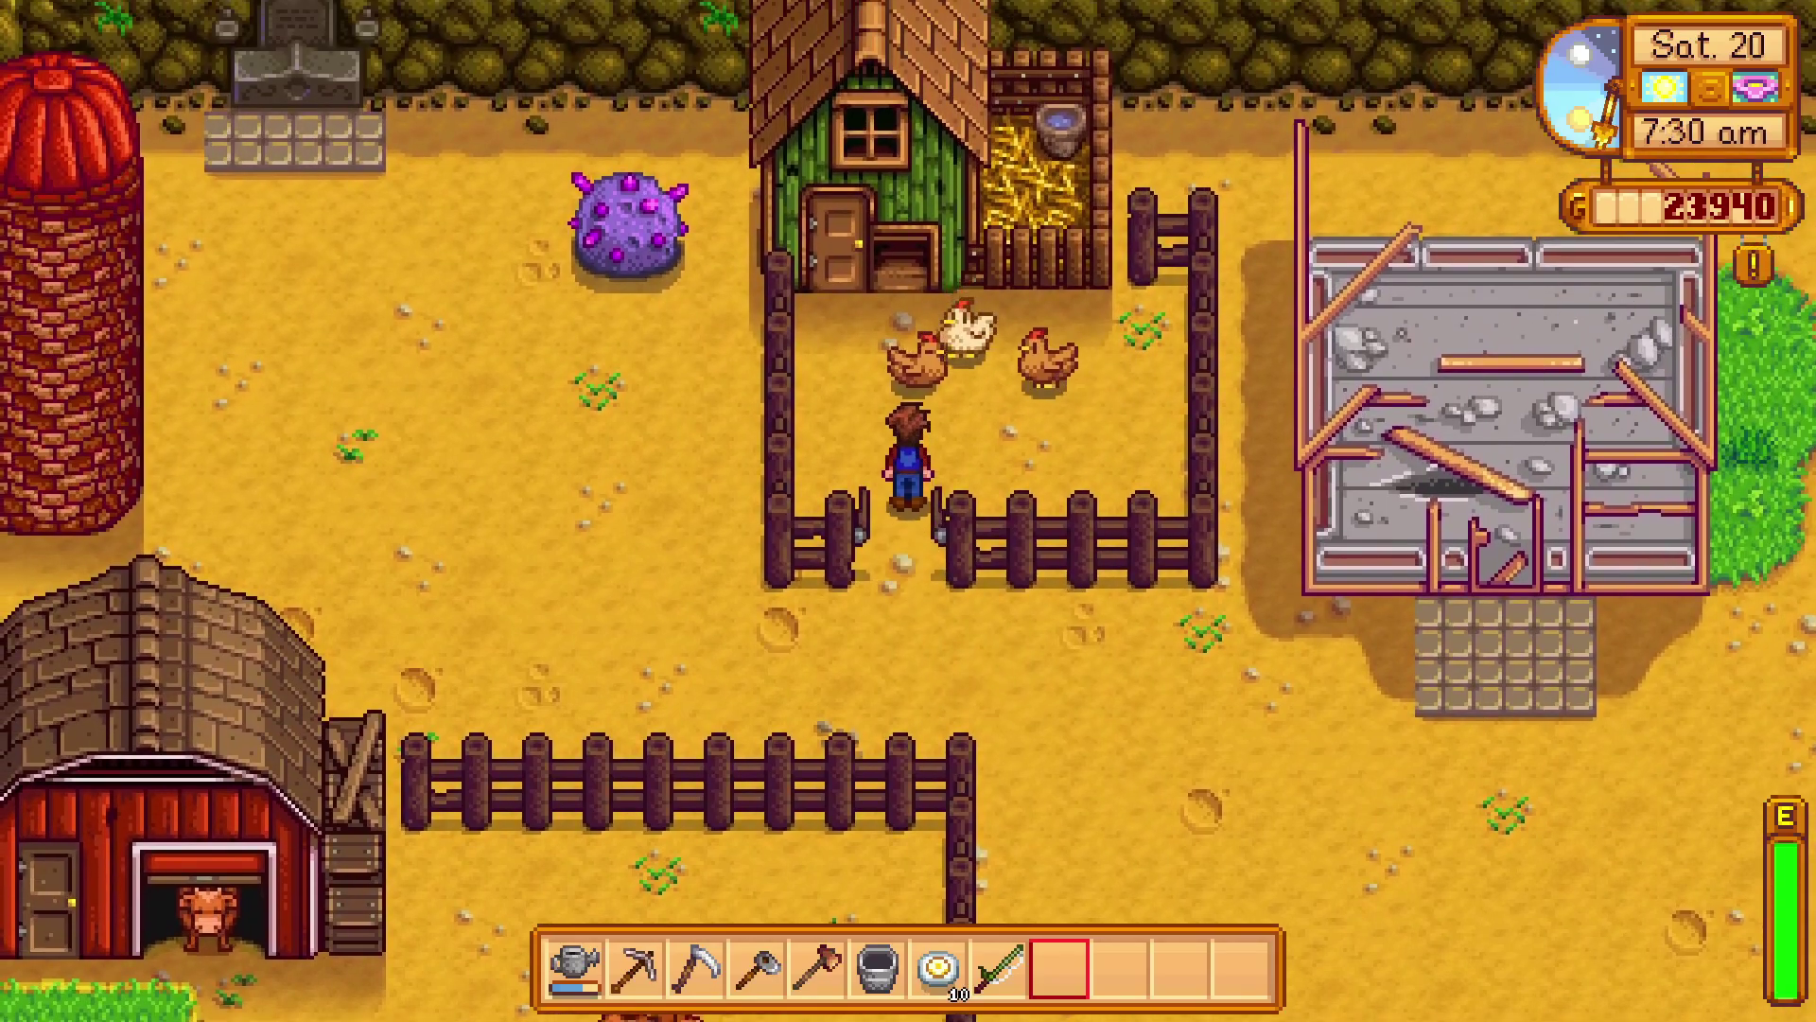
pyautogui.press('w')
pyautogui.press('x')
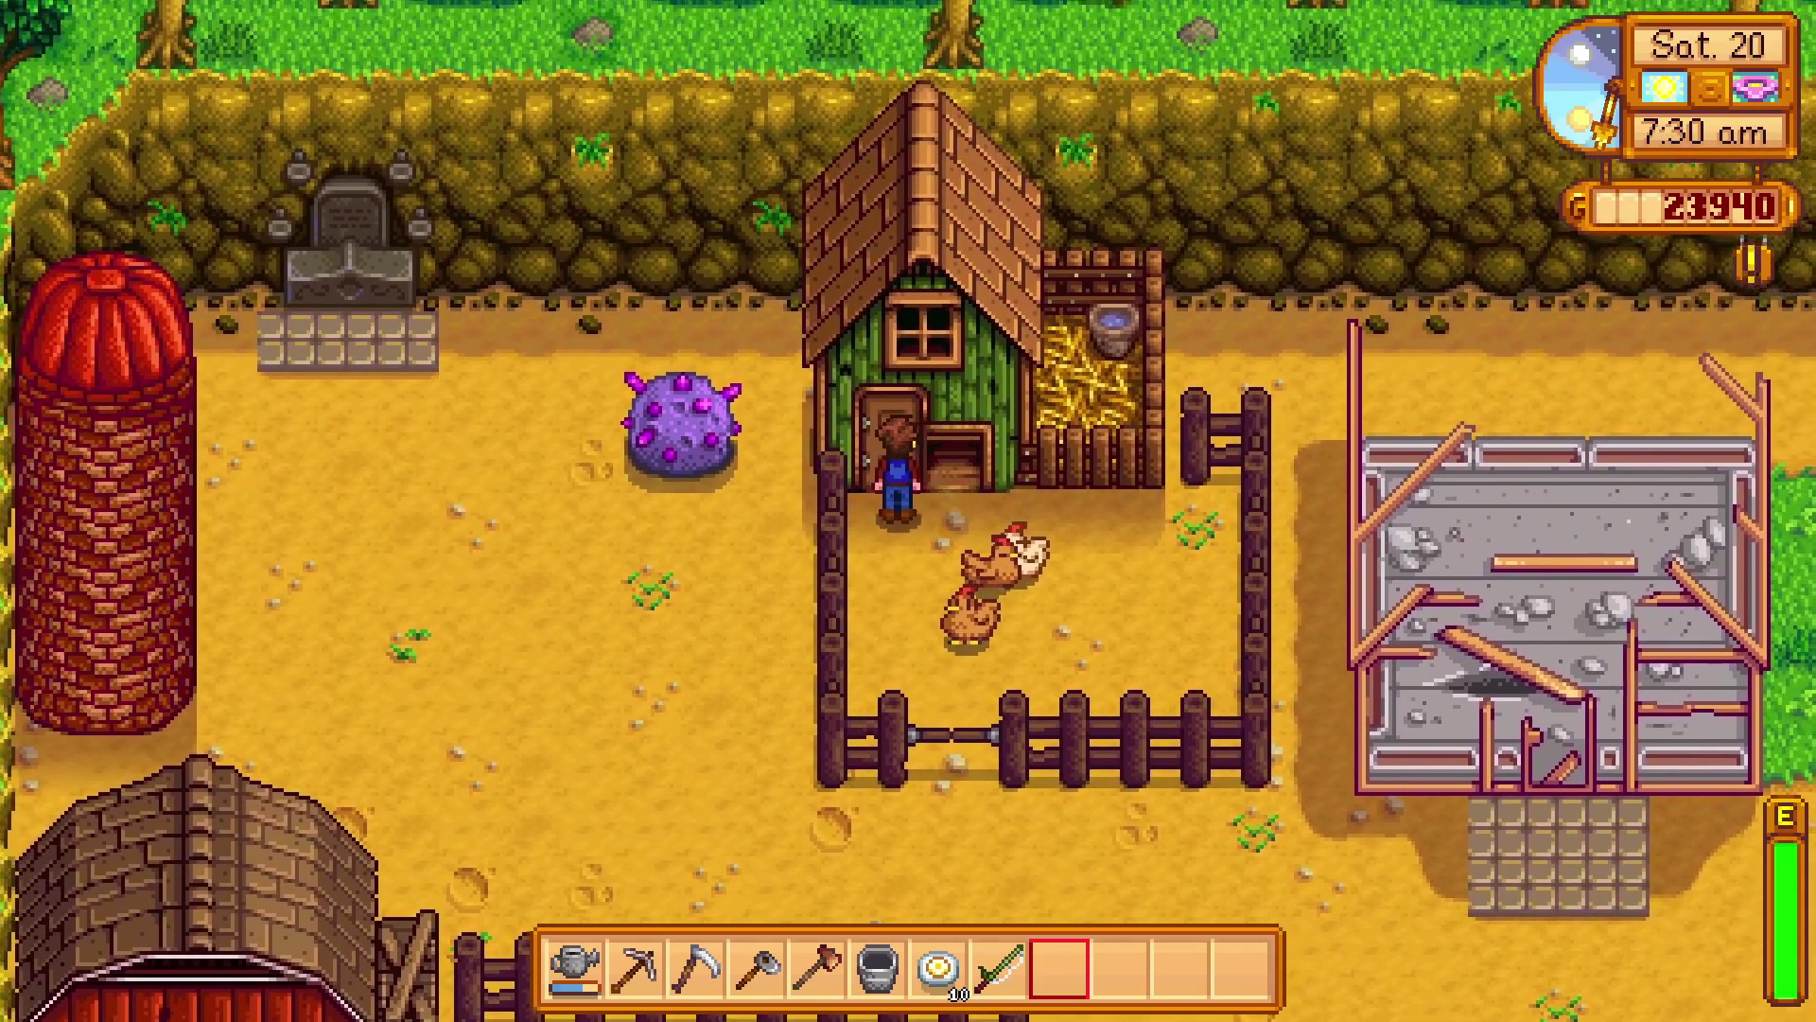
pyautogui.press('x')
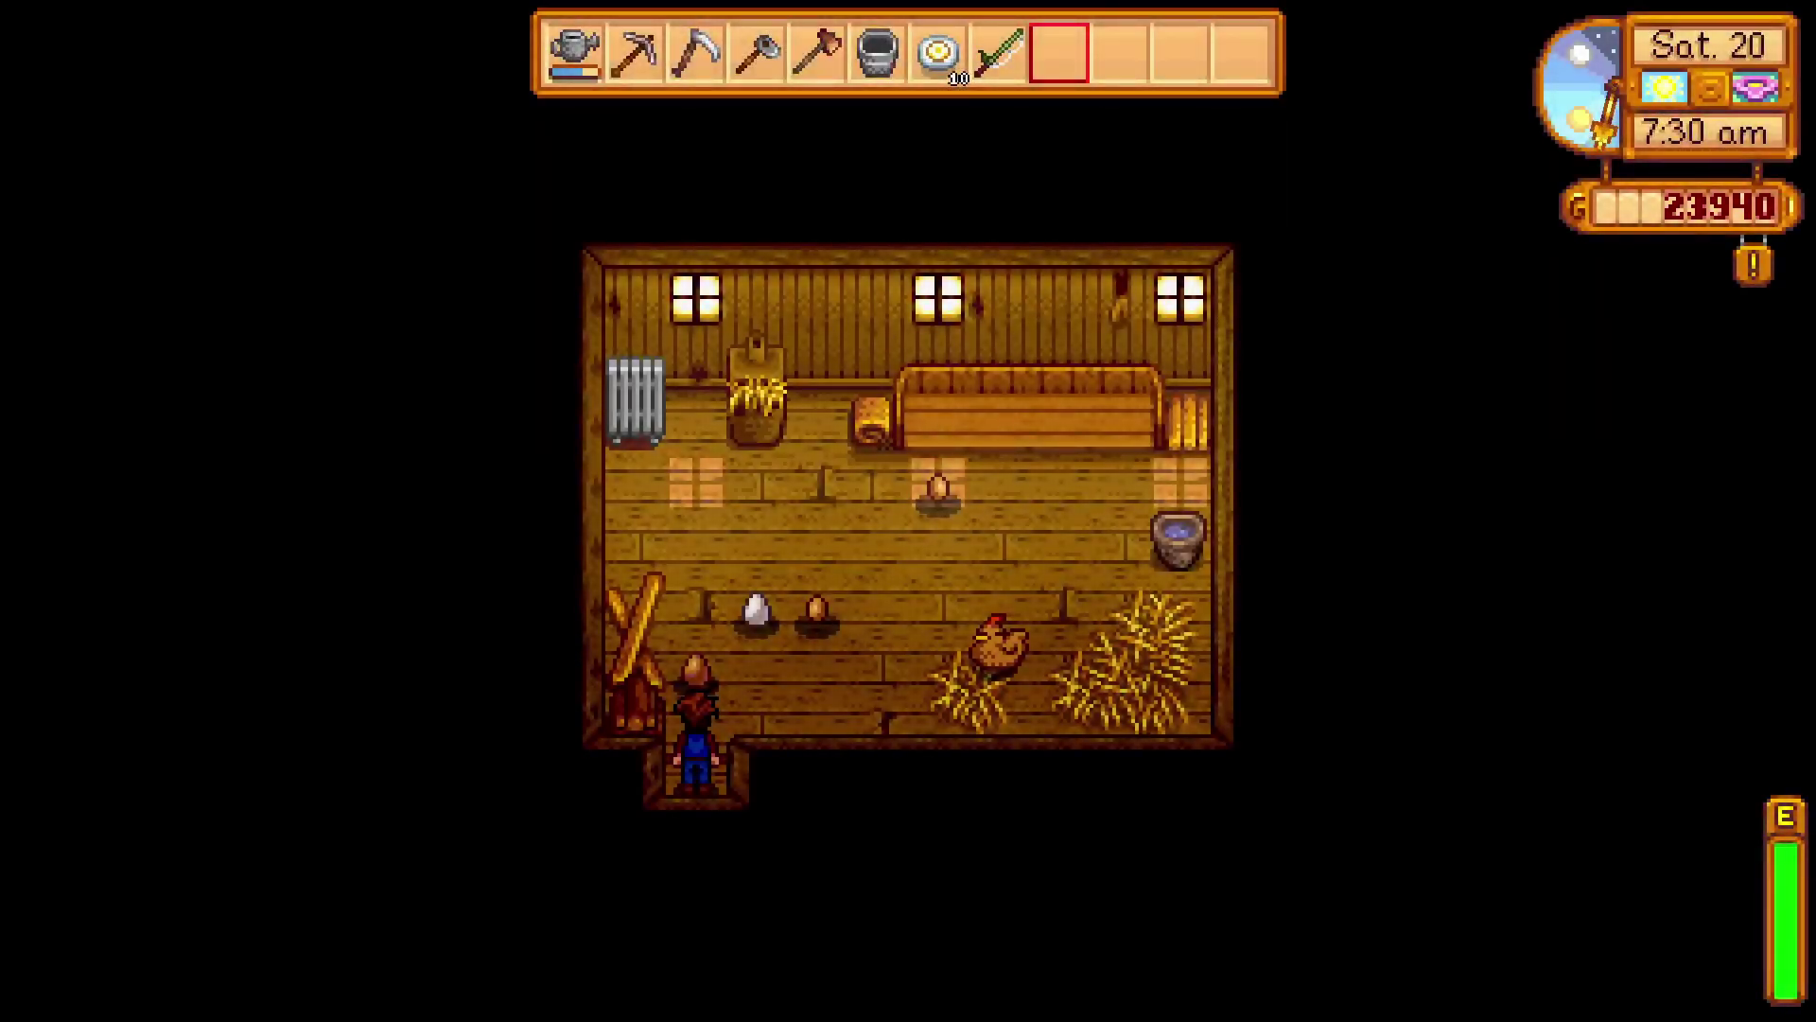
# Pick up the large white egg from the coop floor without eating it.
pyautogui.press('w')
pyautogui.press('d')
pyautogui.press('x')
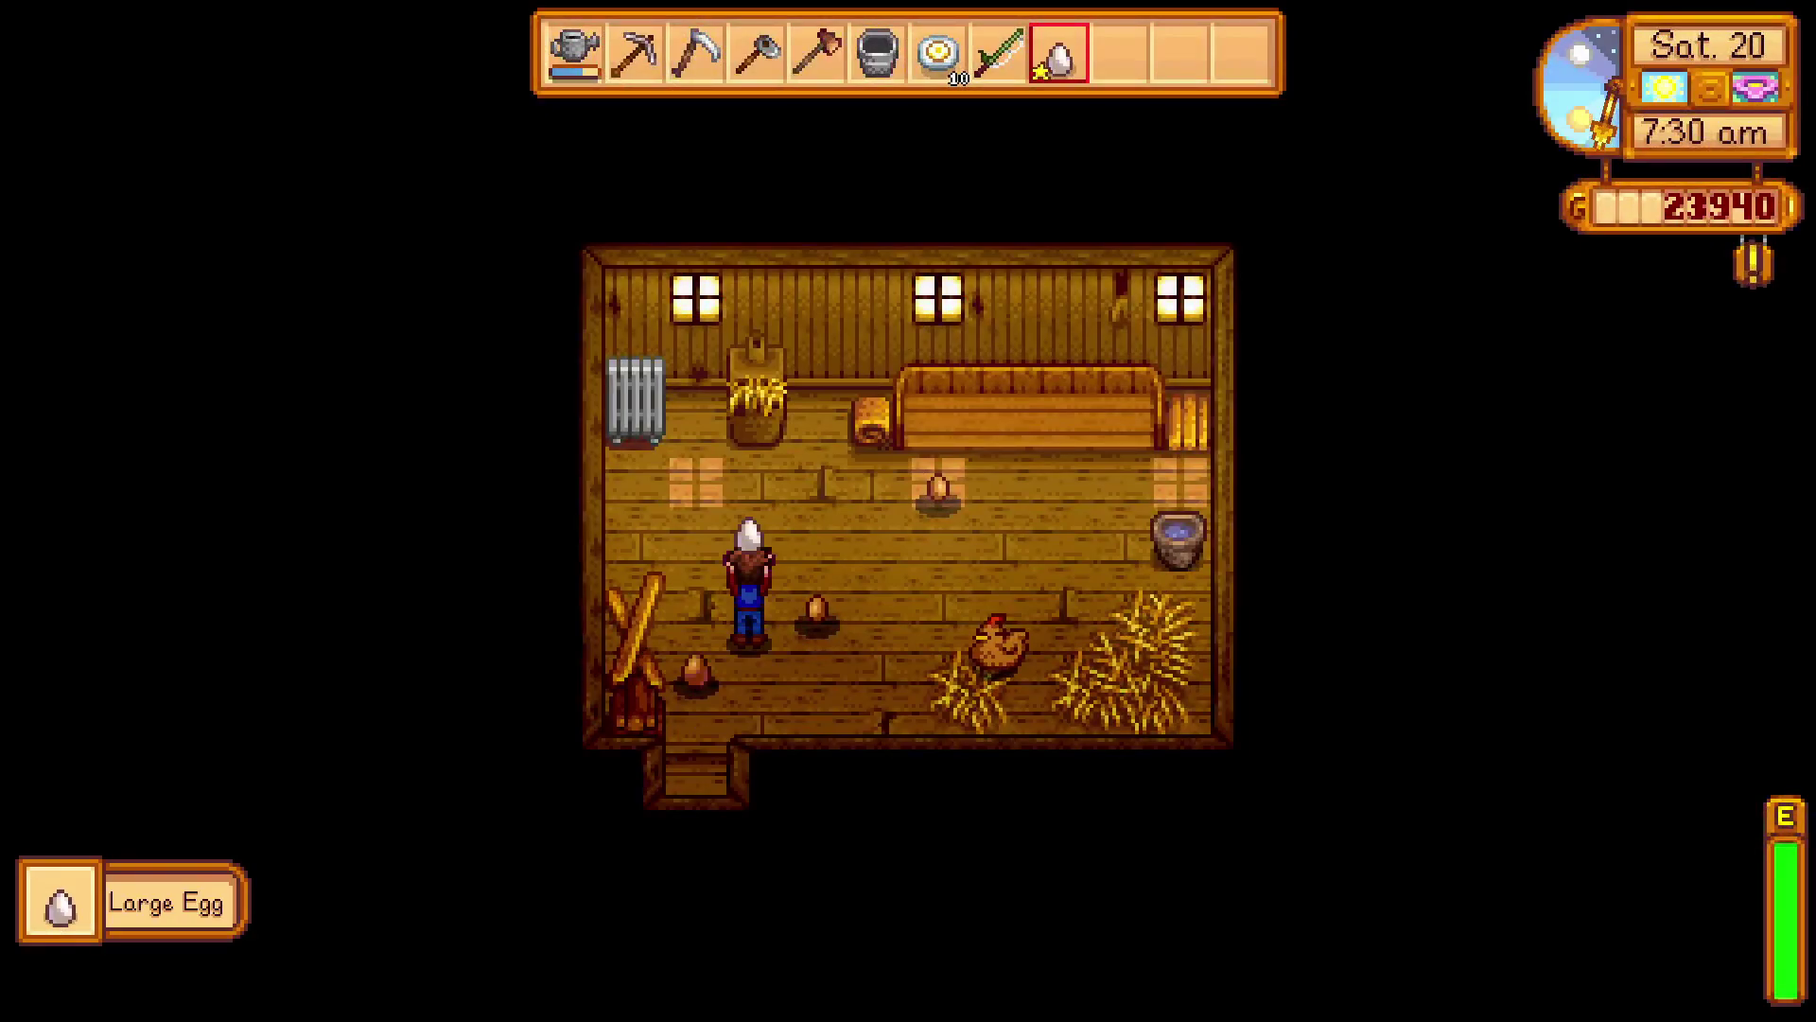
pyautogui.press('x')
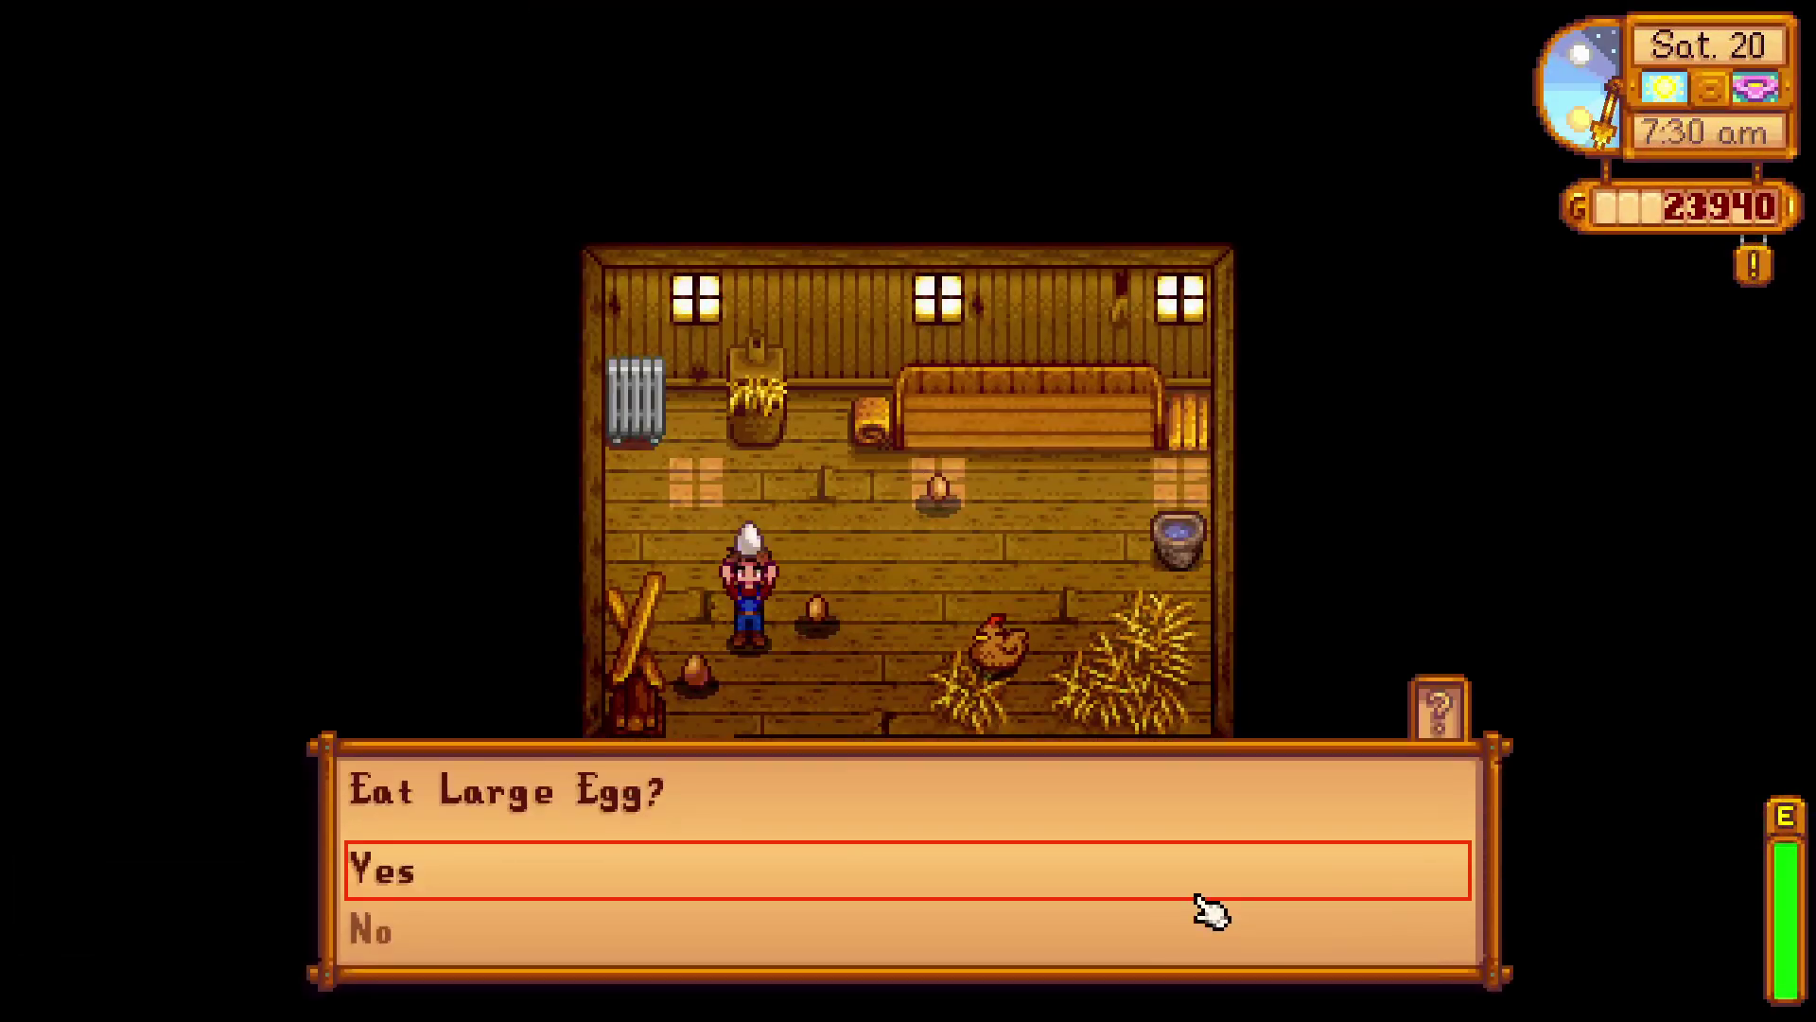
pyautogui.press('Escape')
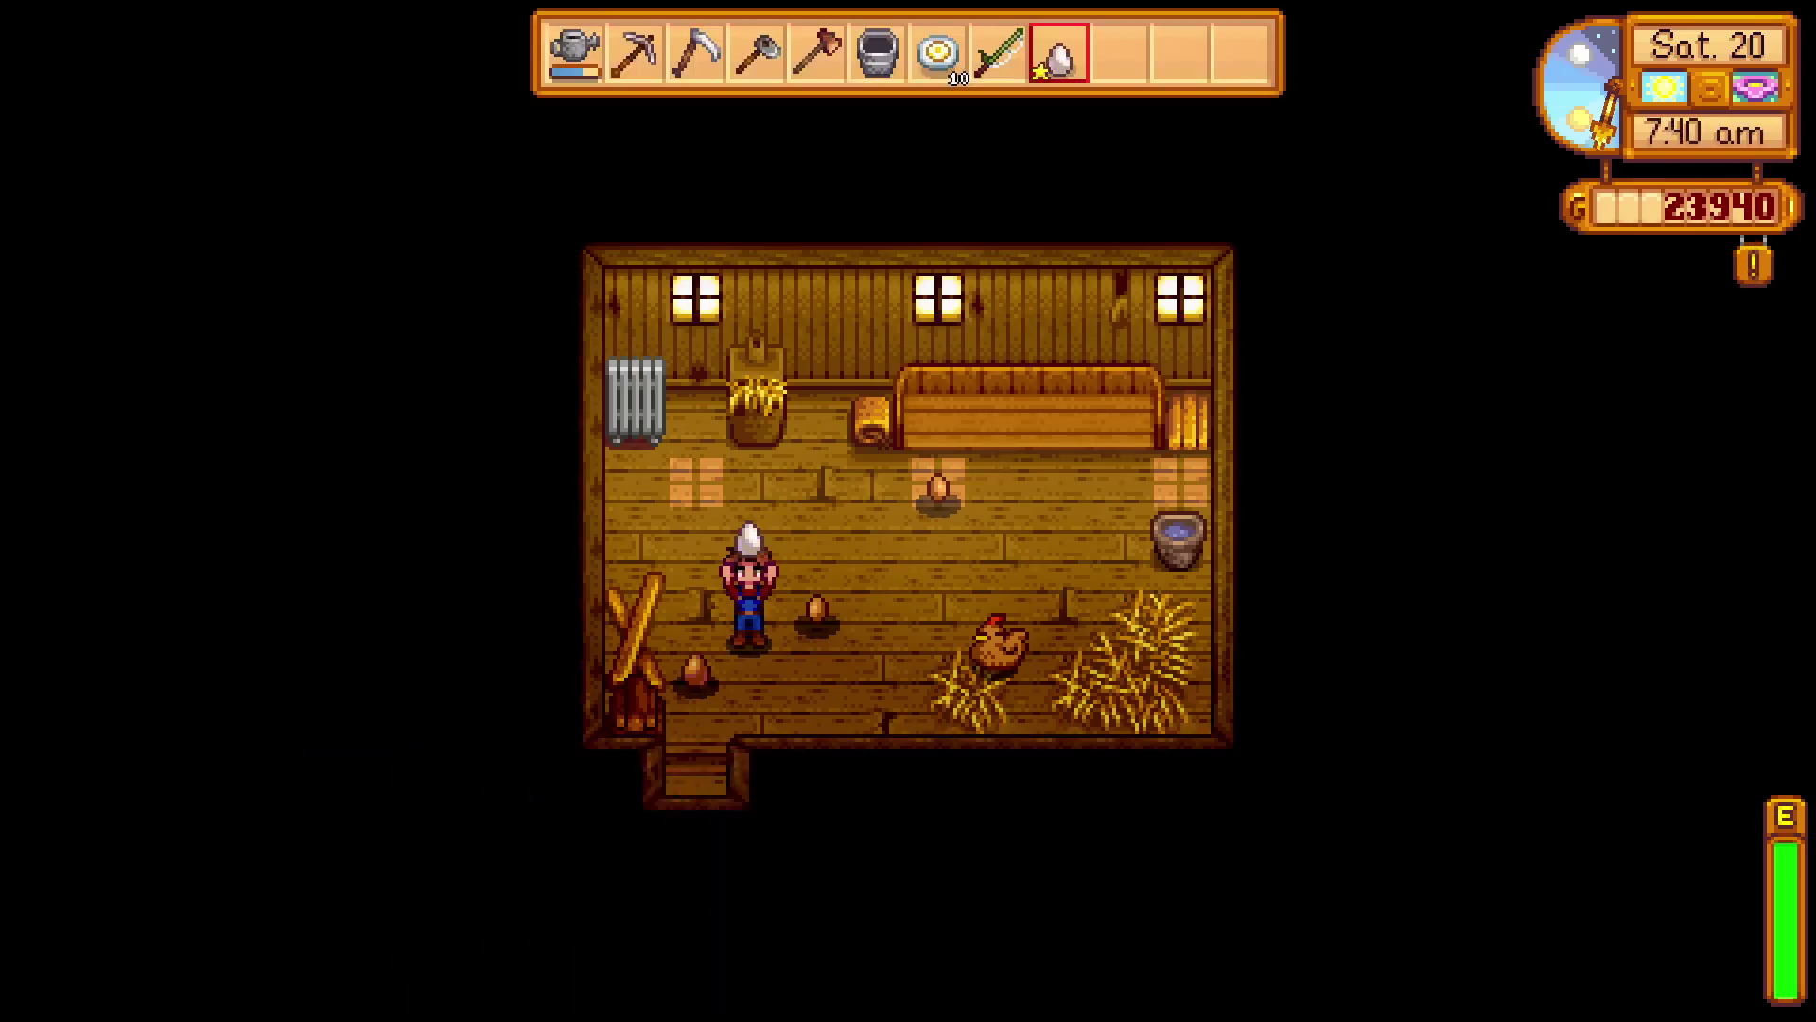
# Pick up the large brown egg lying near the coop's entrance.
pyautogui.press('s')
pyautogui.press('d')
pyautogui.press('a')
pyautogui.press('x')
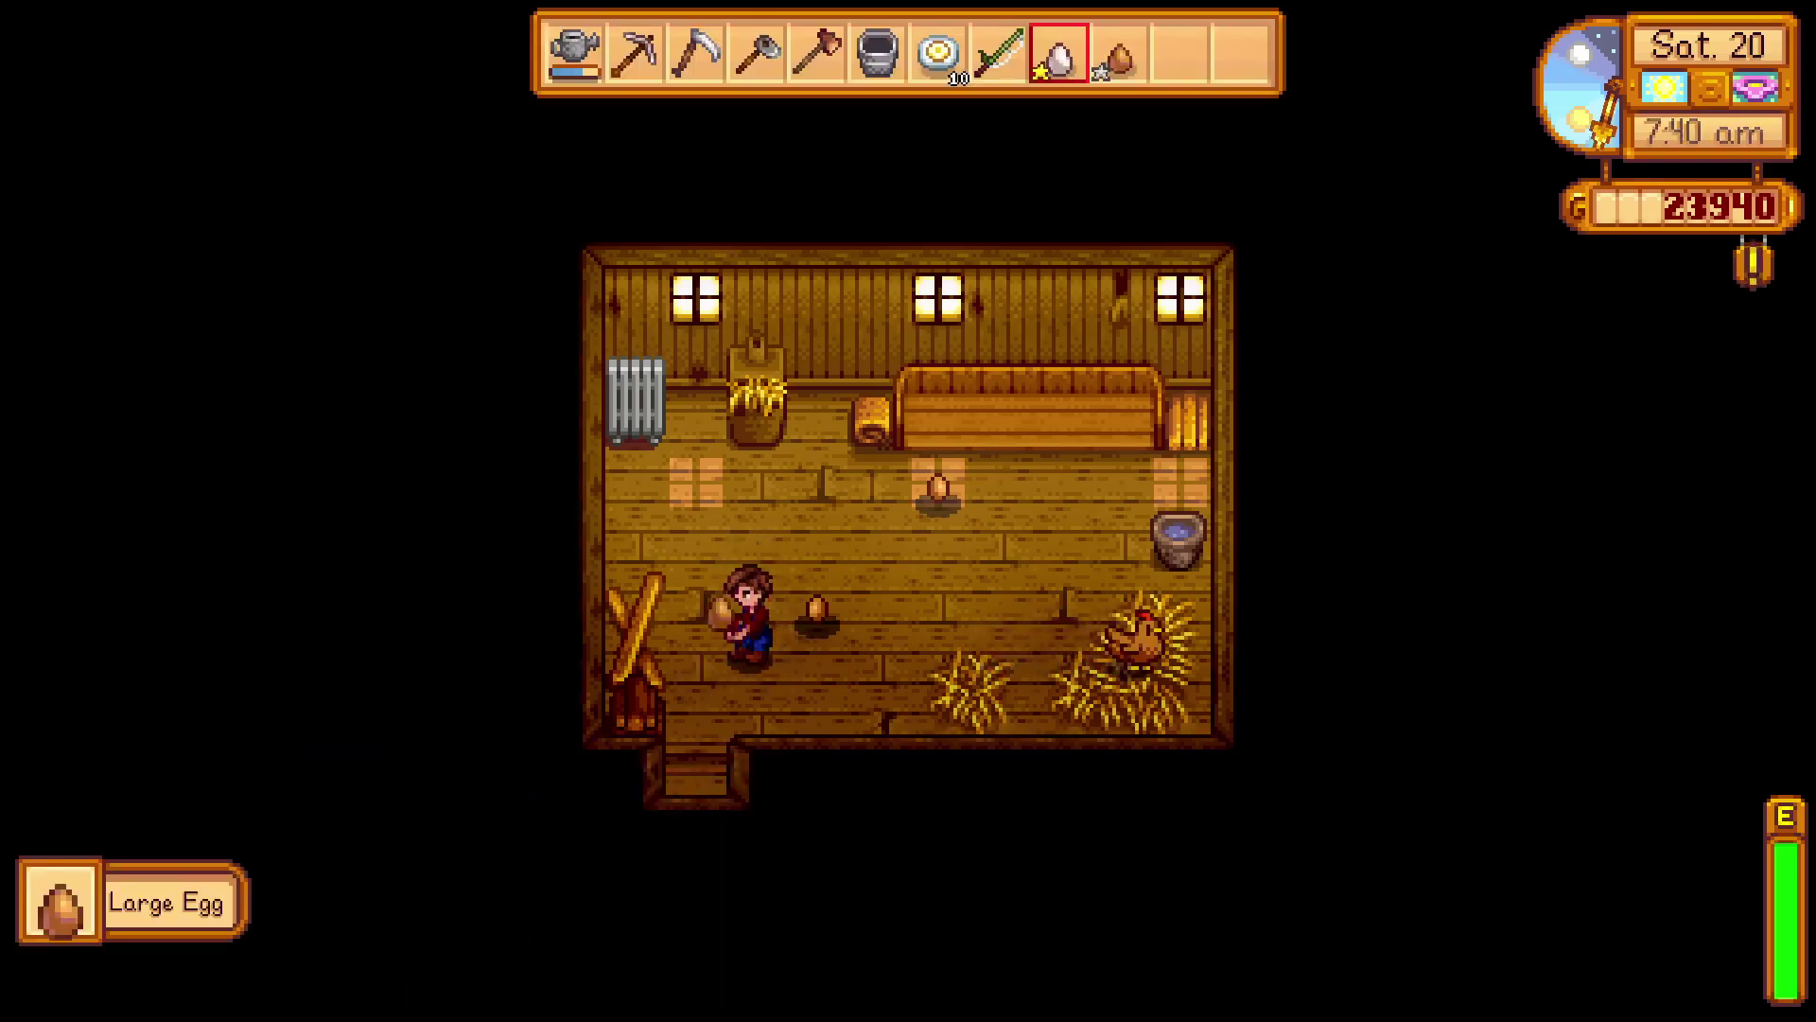
# Collect the two remaining small brown eggs, one mid-floor and one below the feeding trough.
pyautogui.press('d')
pyautogui.press('x')
pyautogui.press('w')
pyautogui.press('d')
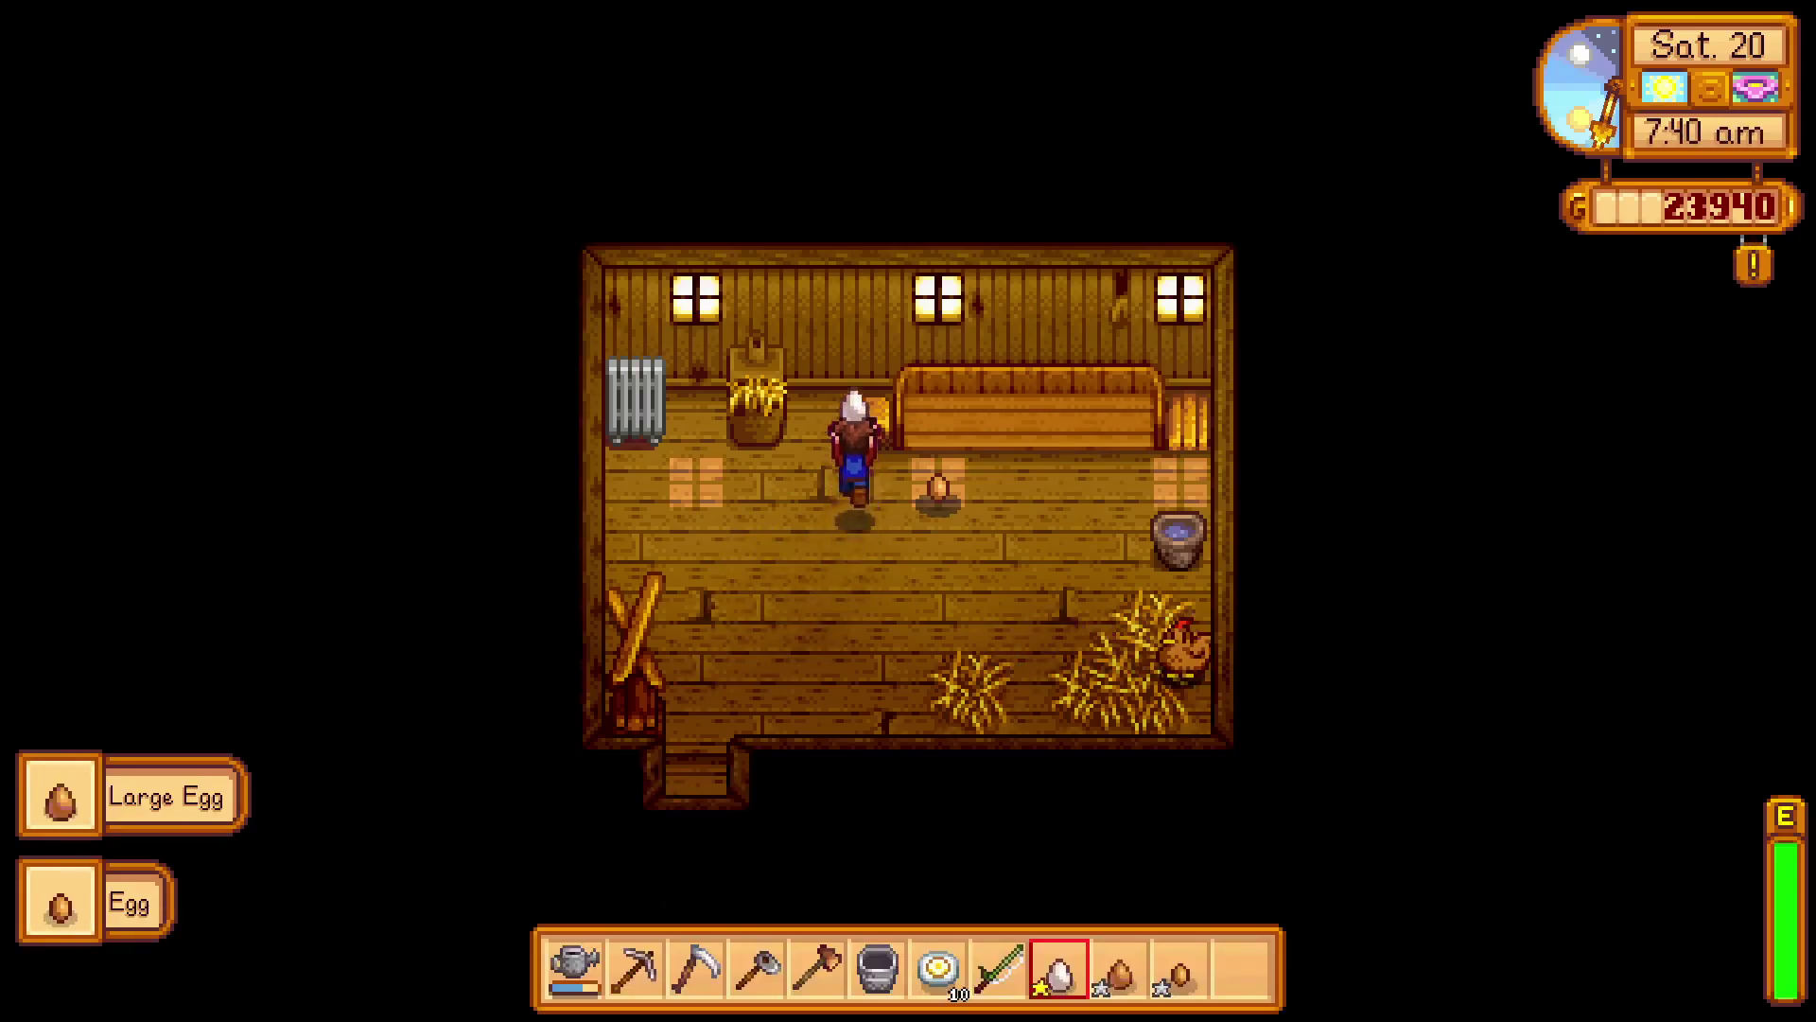
pyautogui.press('x')
# Switch the held item to the scythe and walk the farmer back towards the coop's exit.
pyautogui.press('a')
pyautogui.press('s')
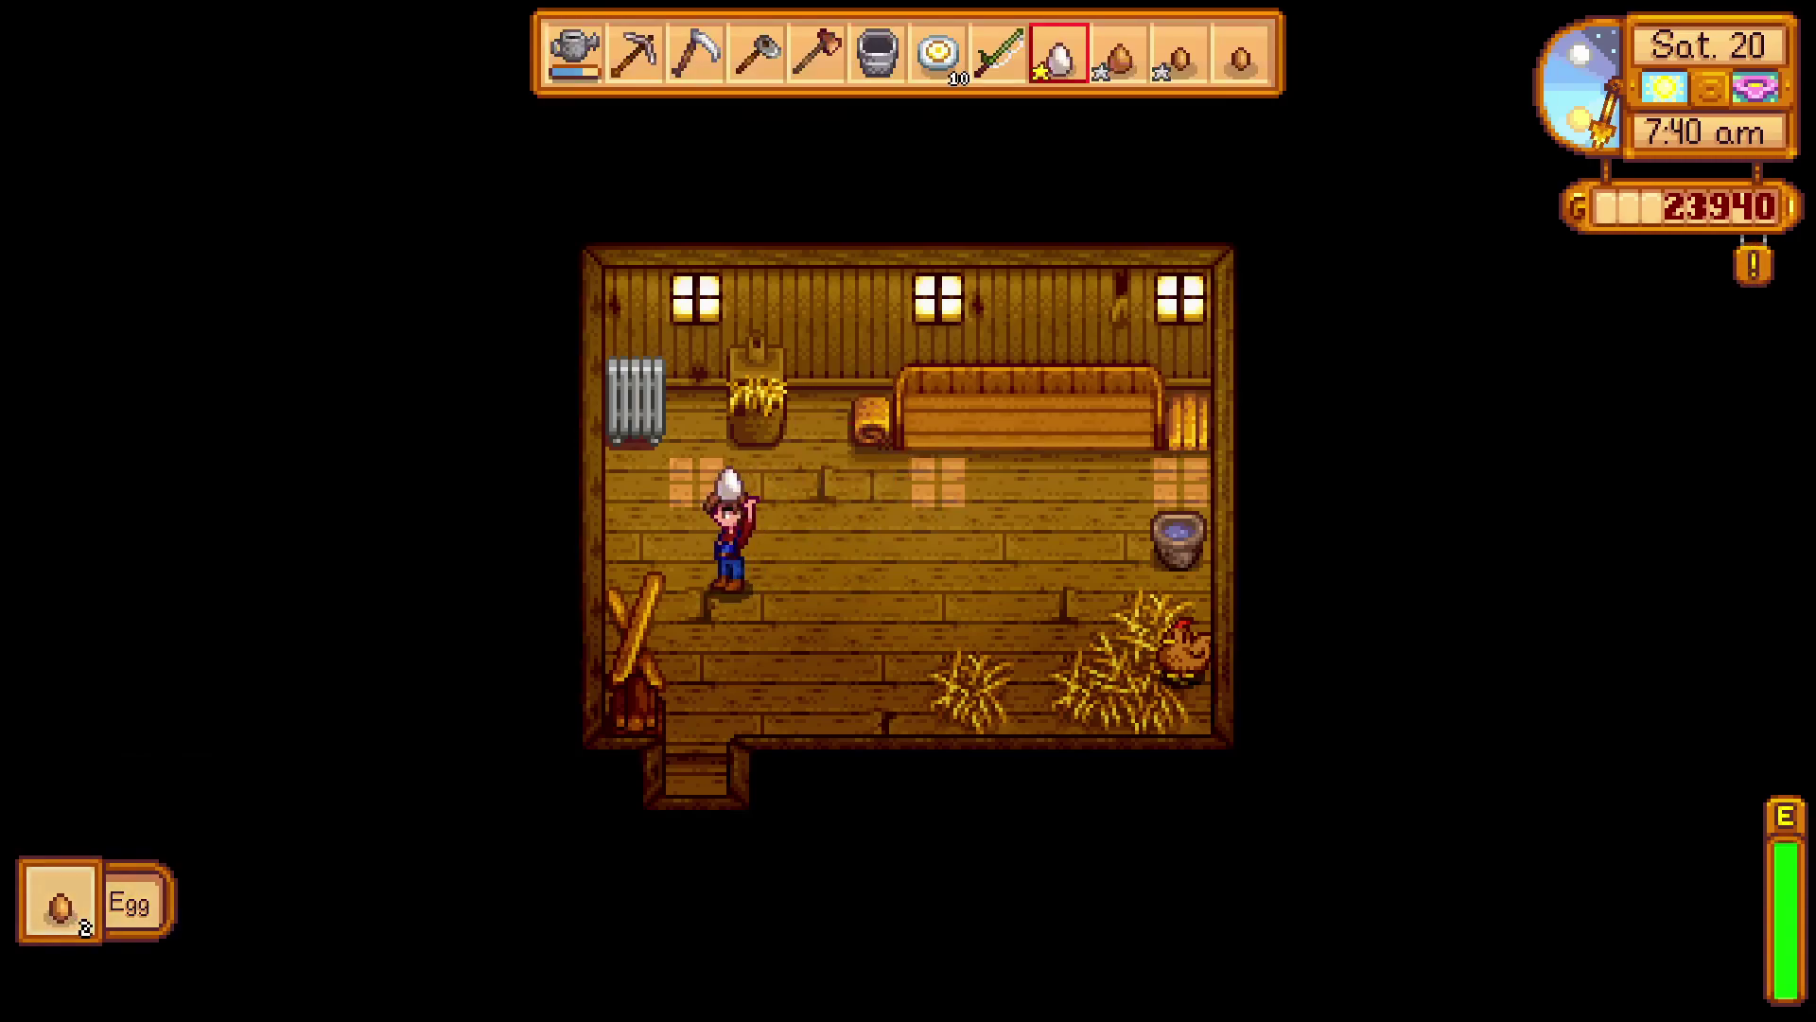
pyautogui.scroll(2, 997, 52)
pyautogui.scroll(2, 878, 52)
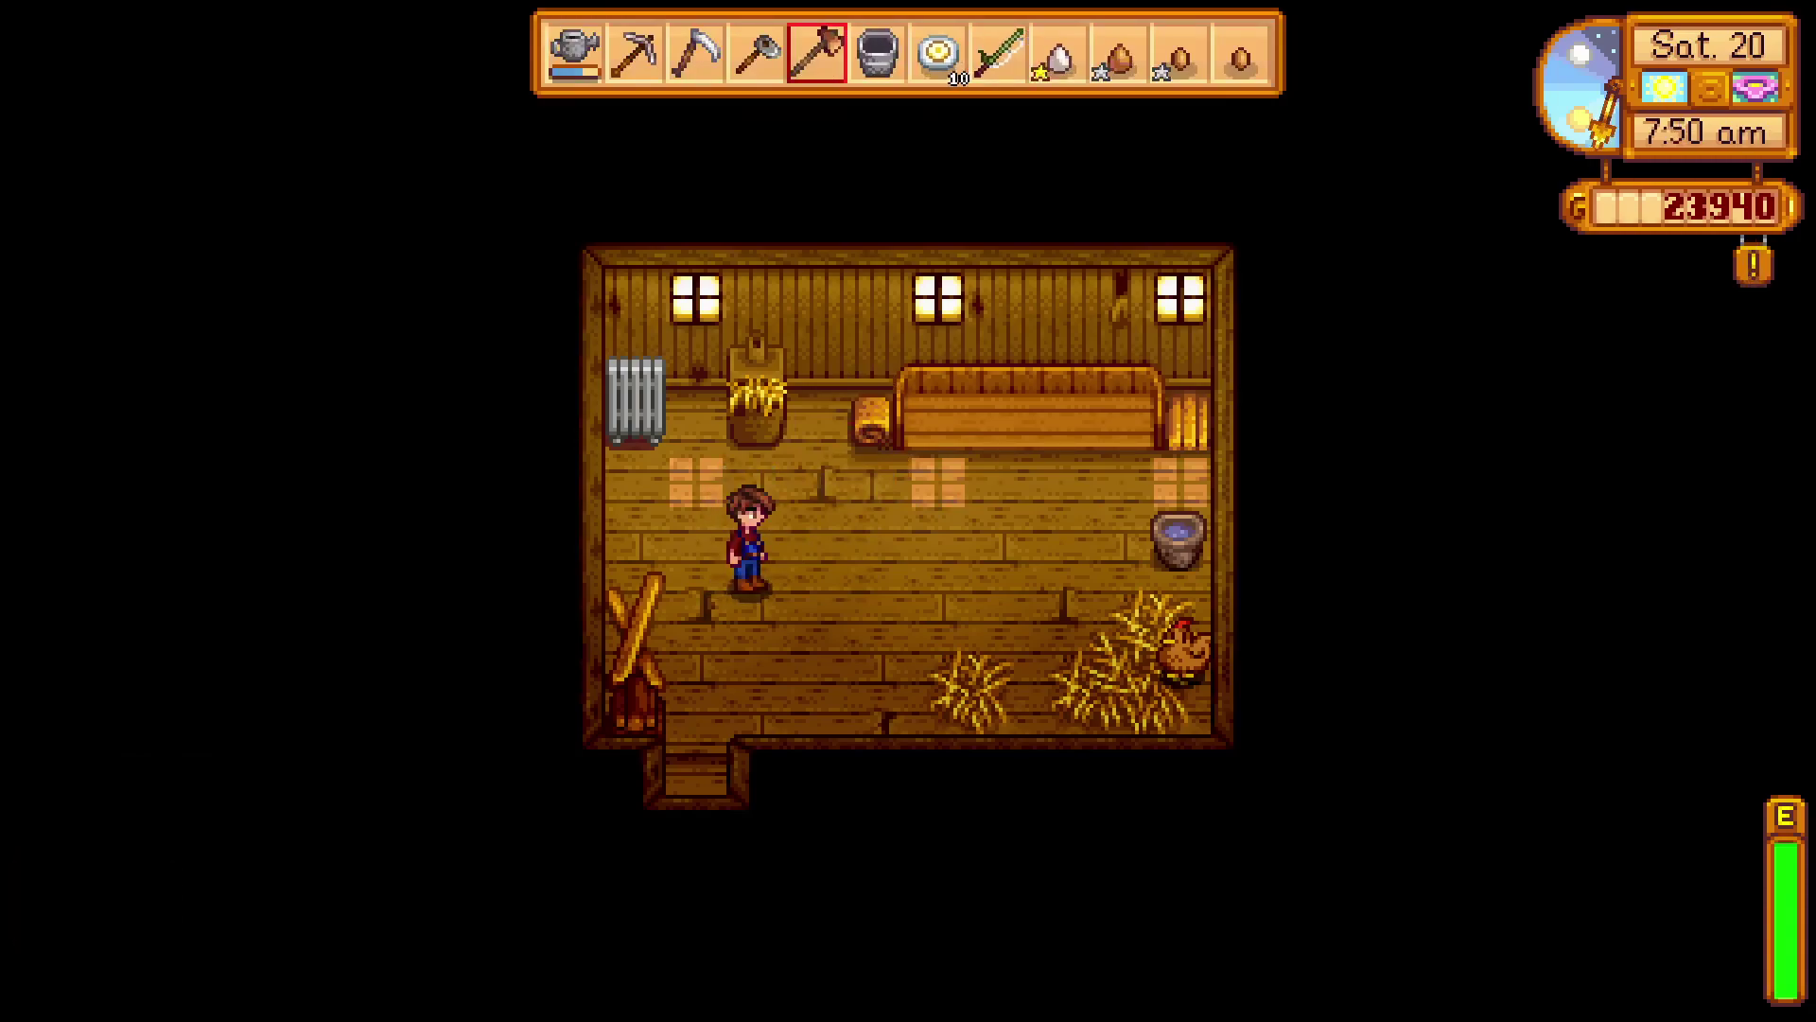
pyautogui.scroll(2, 756, 52)
pyautogui.press('s')
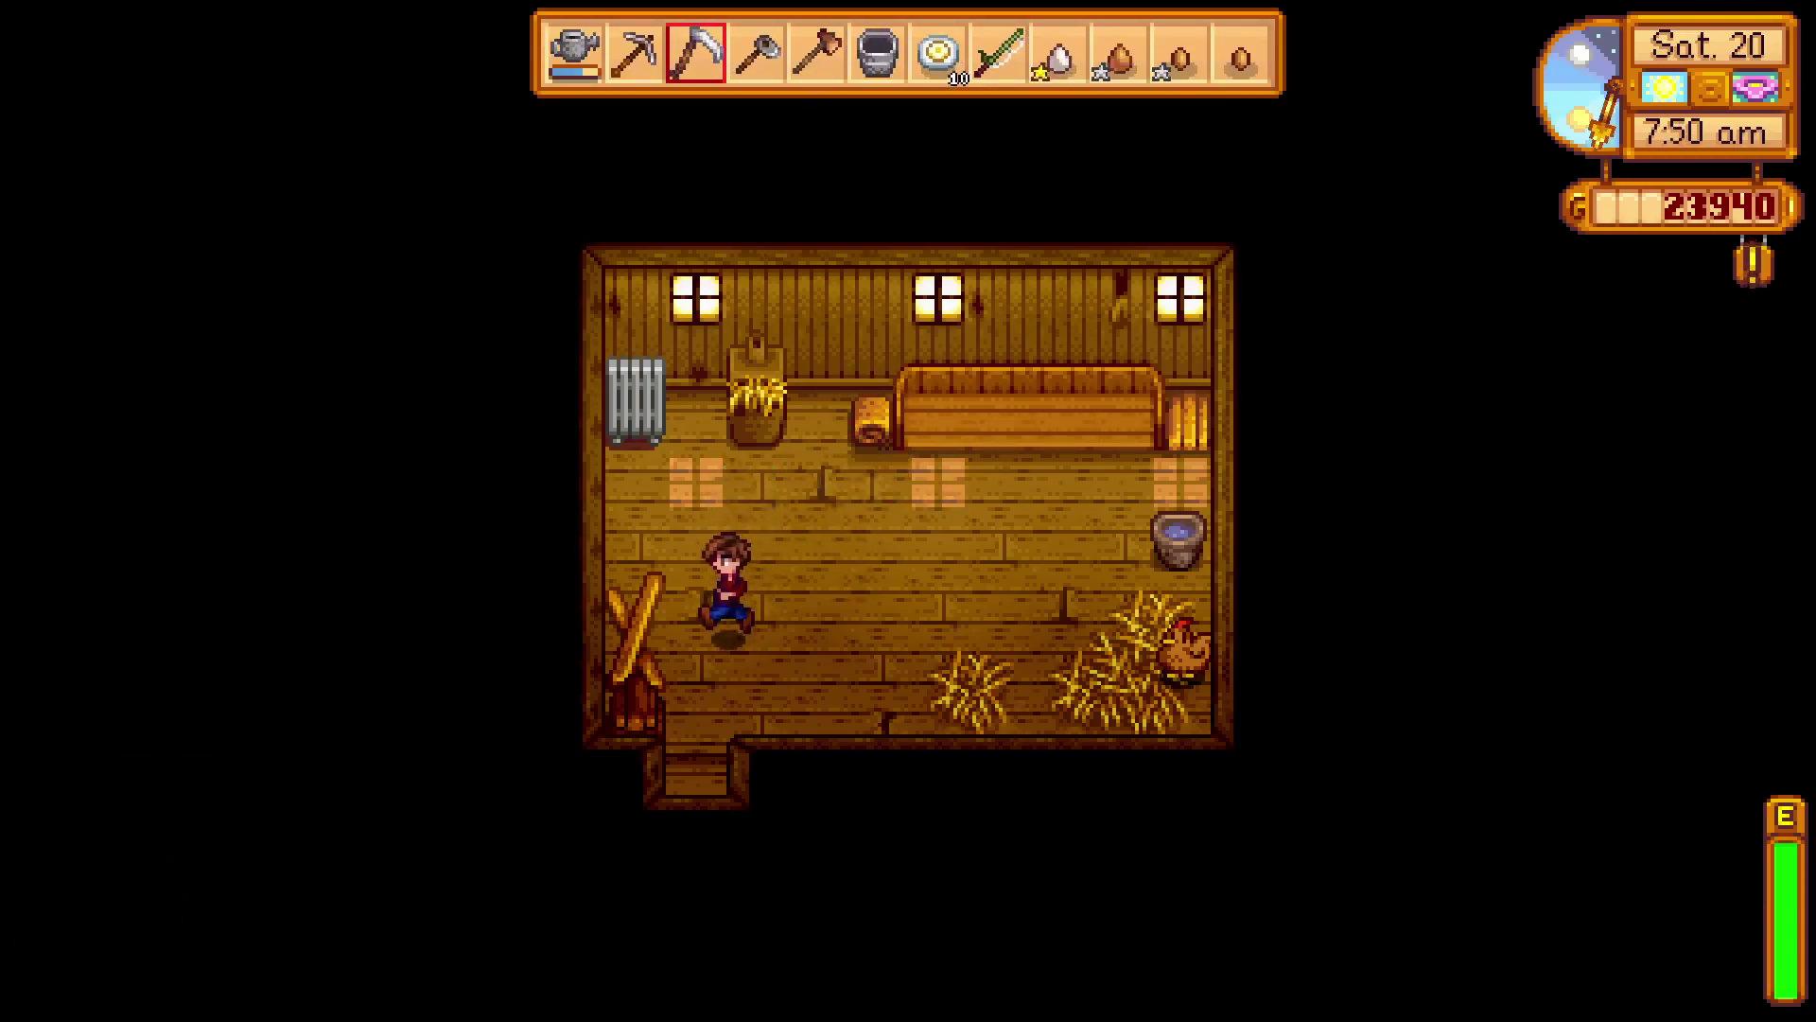
pyautogui.press('a')
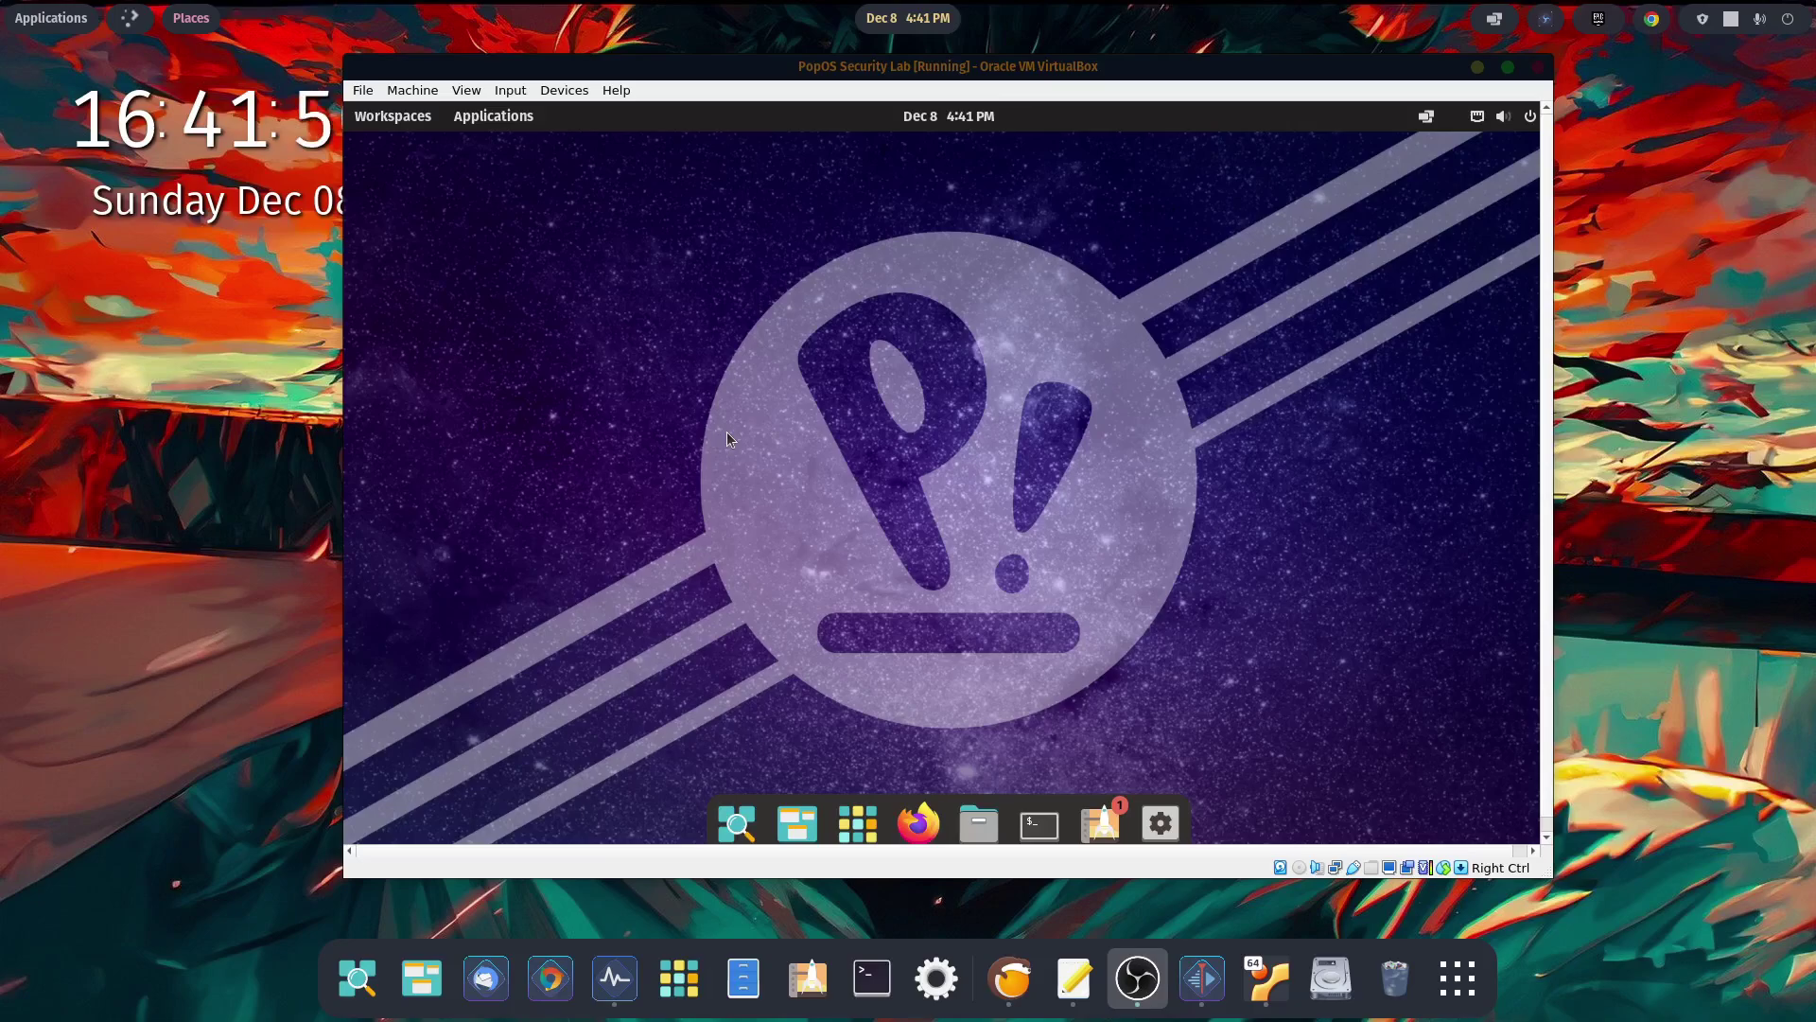
# Switch to the Pop!_OS virtual machine, search its software store for "lutris" and close the store.
pyautogui.click(1099, 822)
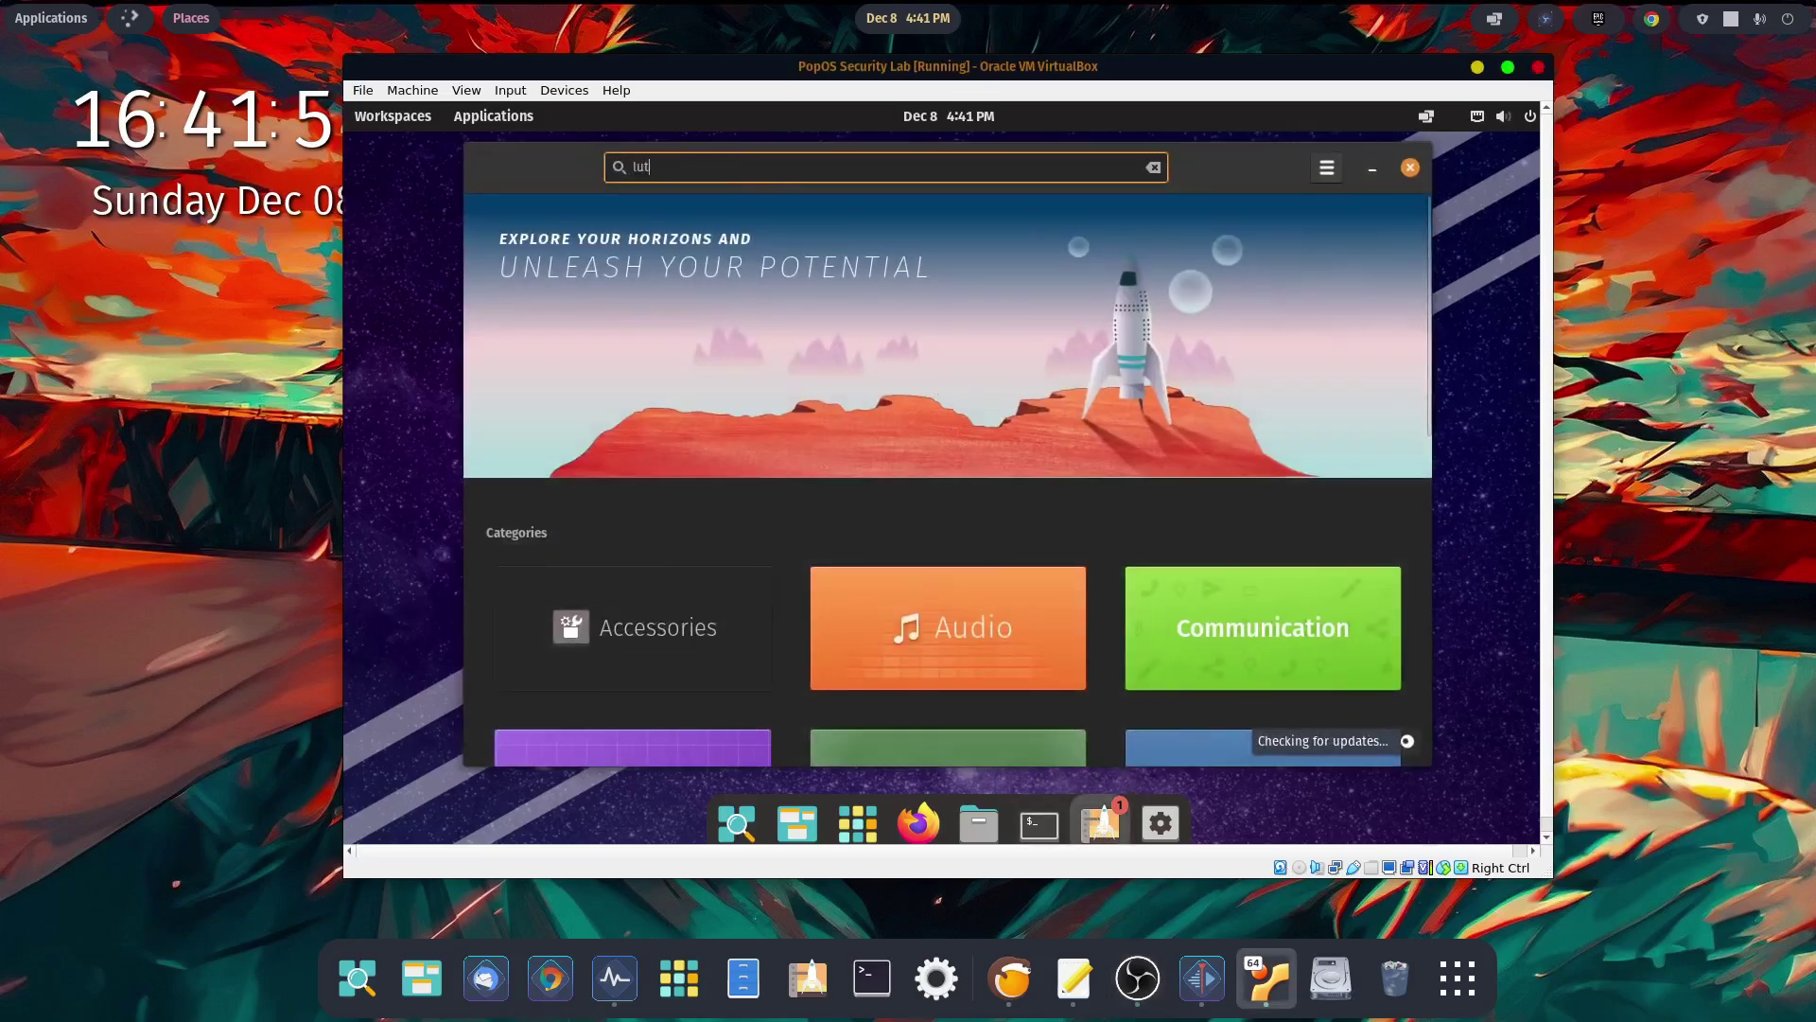
pyautogui.write('lutris')
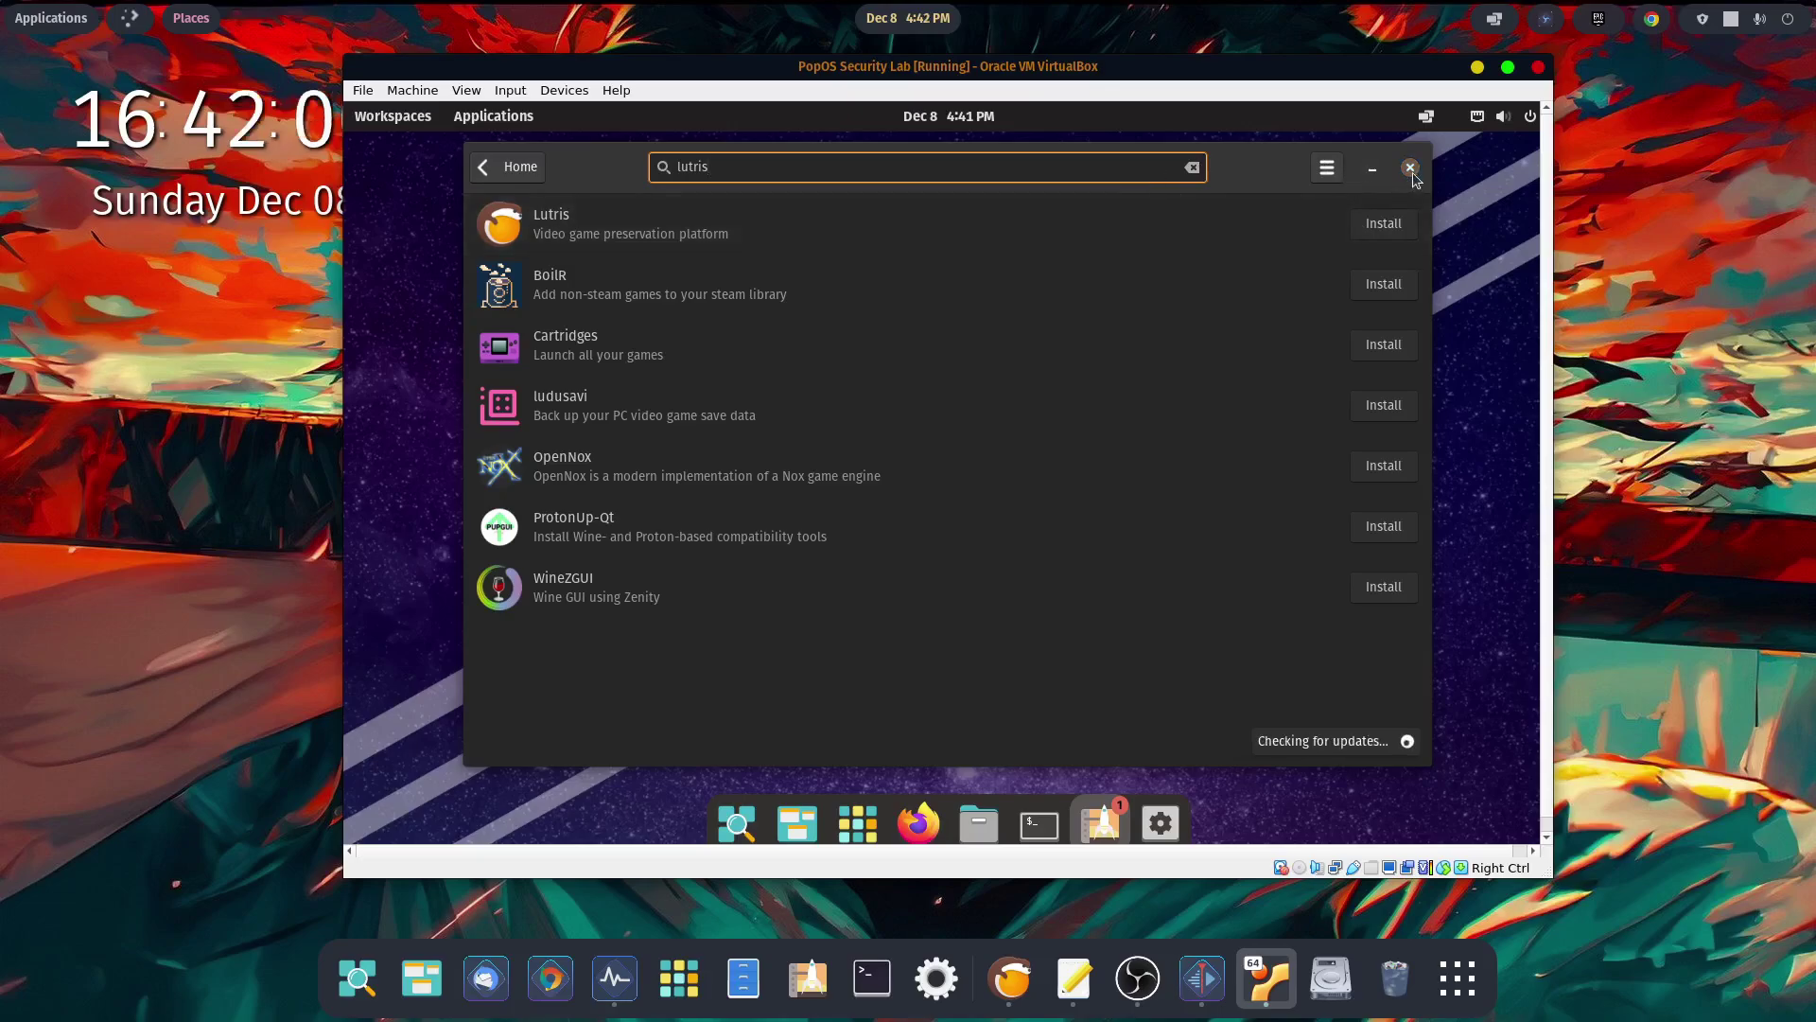
pyautogui.click(1409, 169)
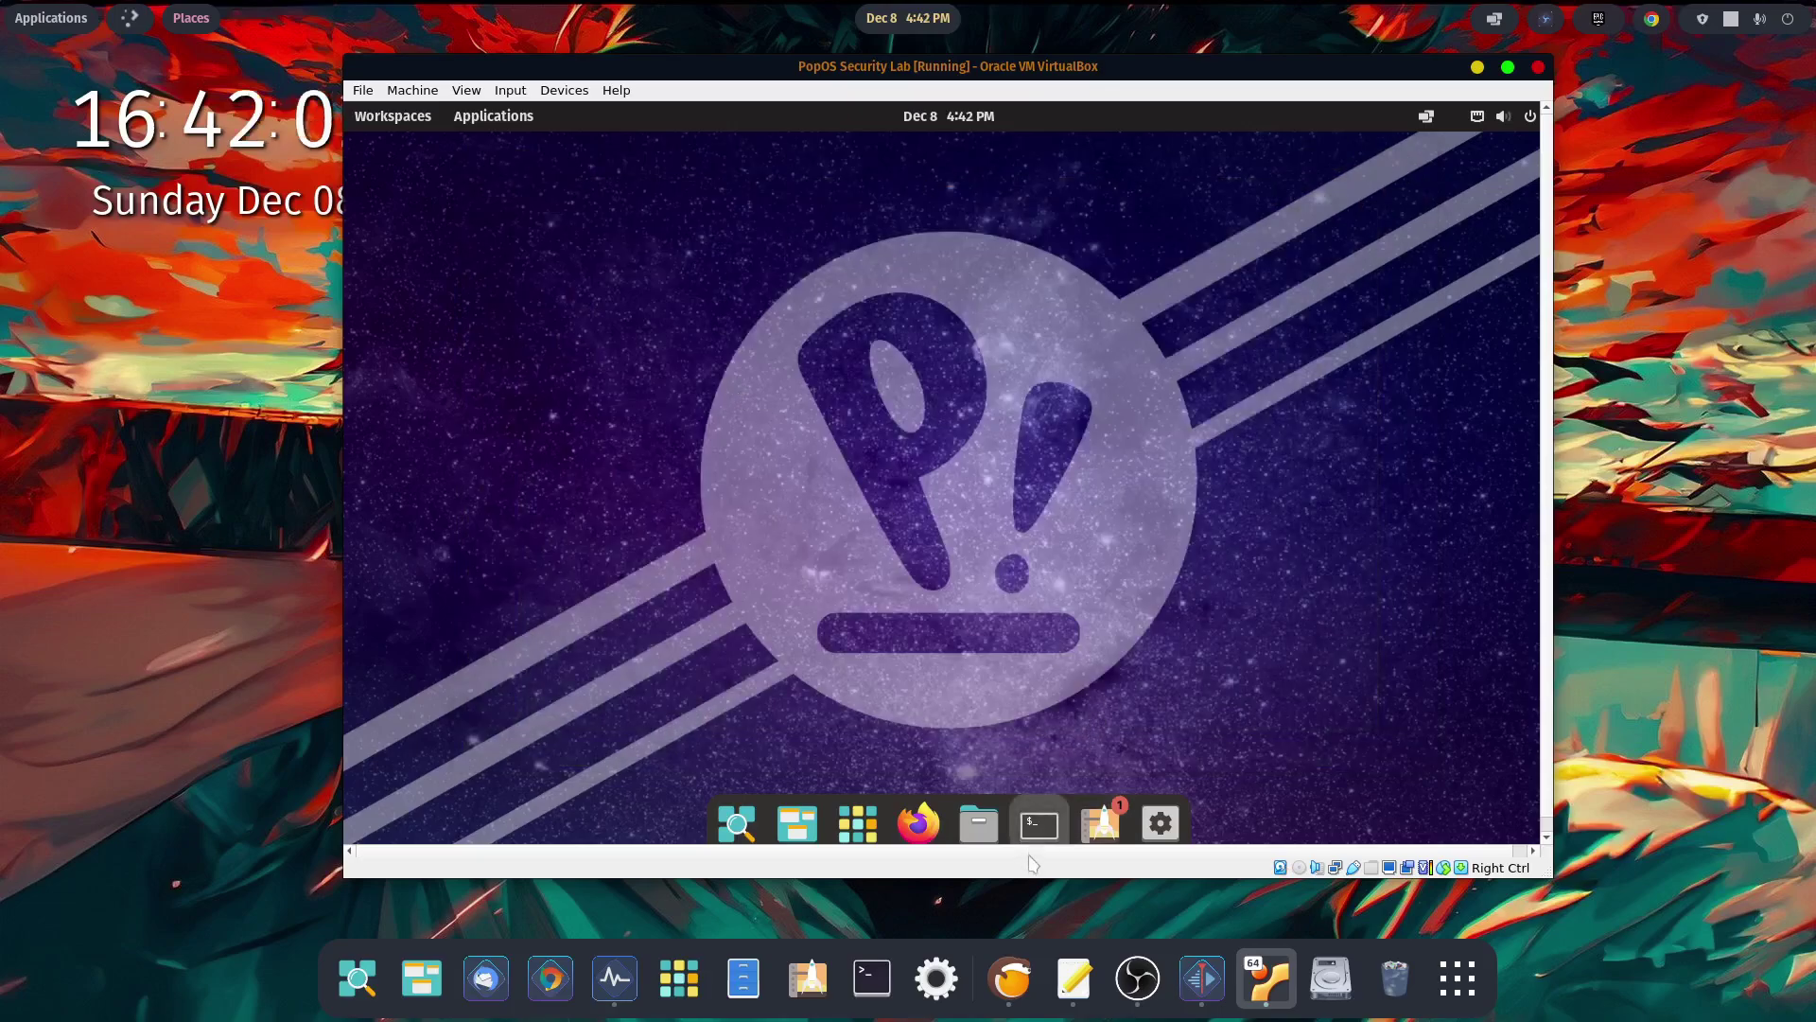
# Install Lutris from the terminal with "sudo apt install lutris -y", authorise it with the account password, and exit the terminal.
pyautogui.click(1040, 823)
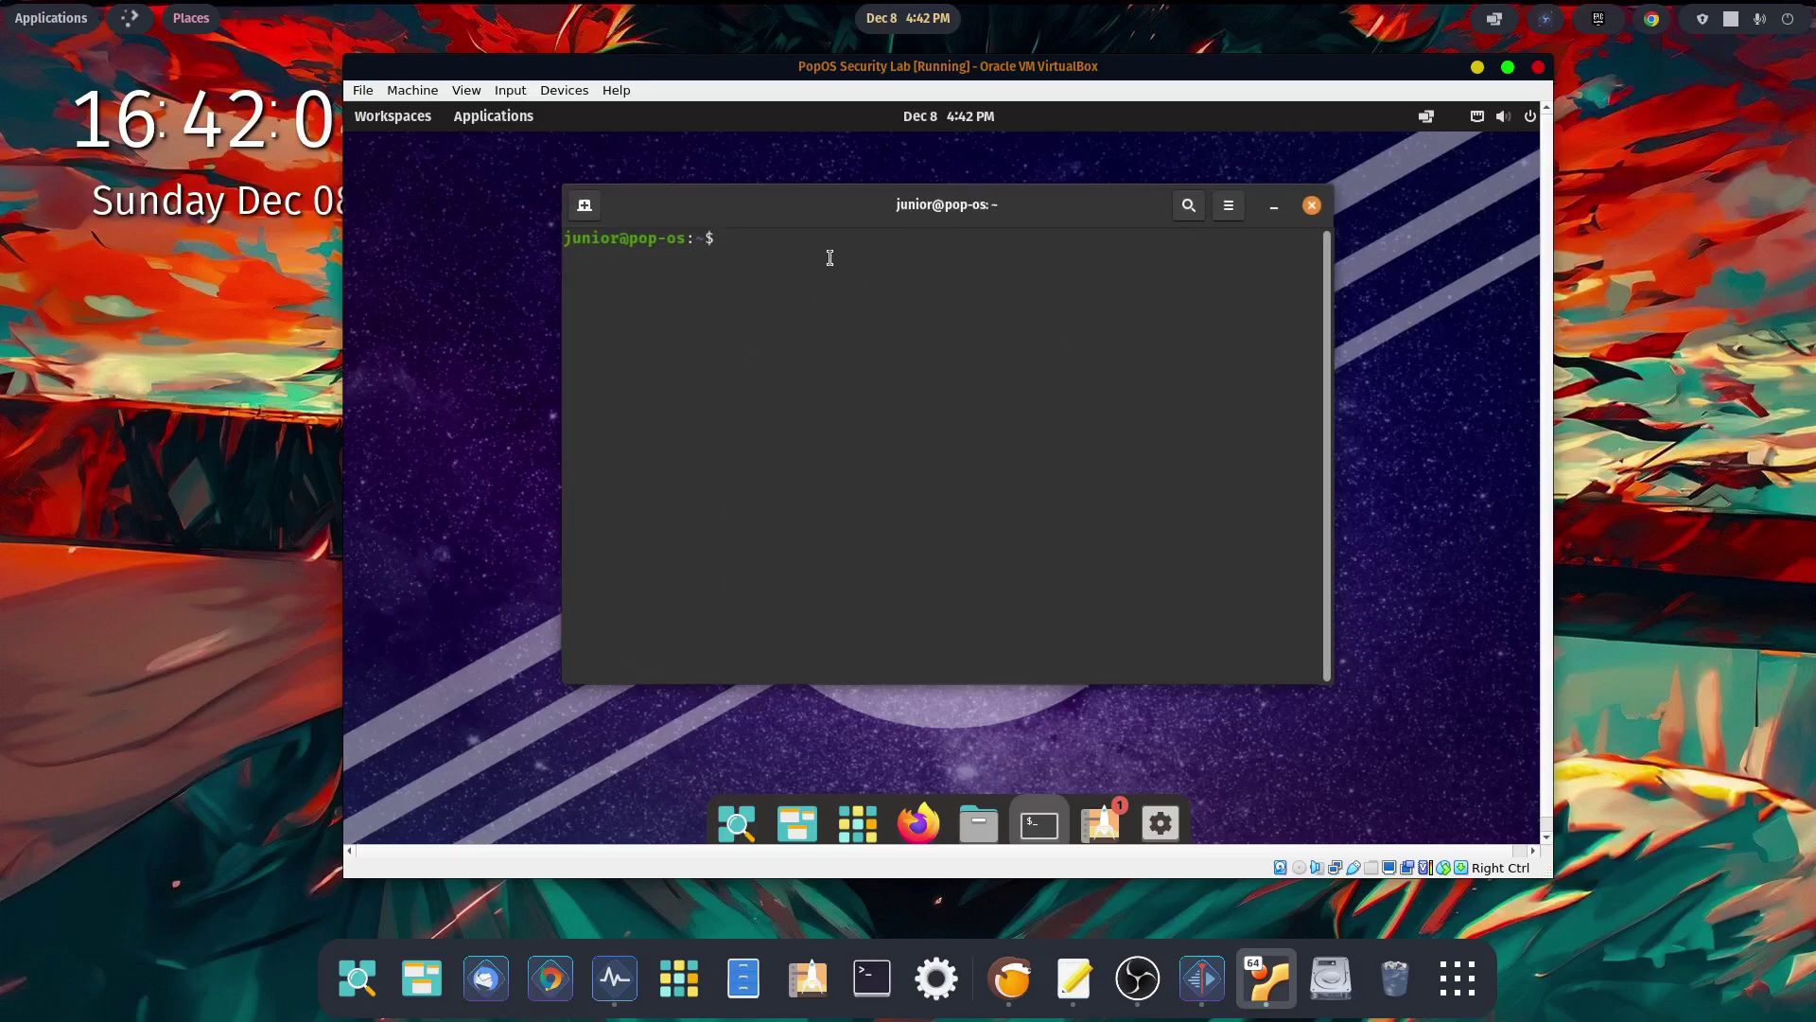
pyautogui.write('sudo apt install lutris -y')
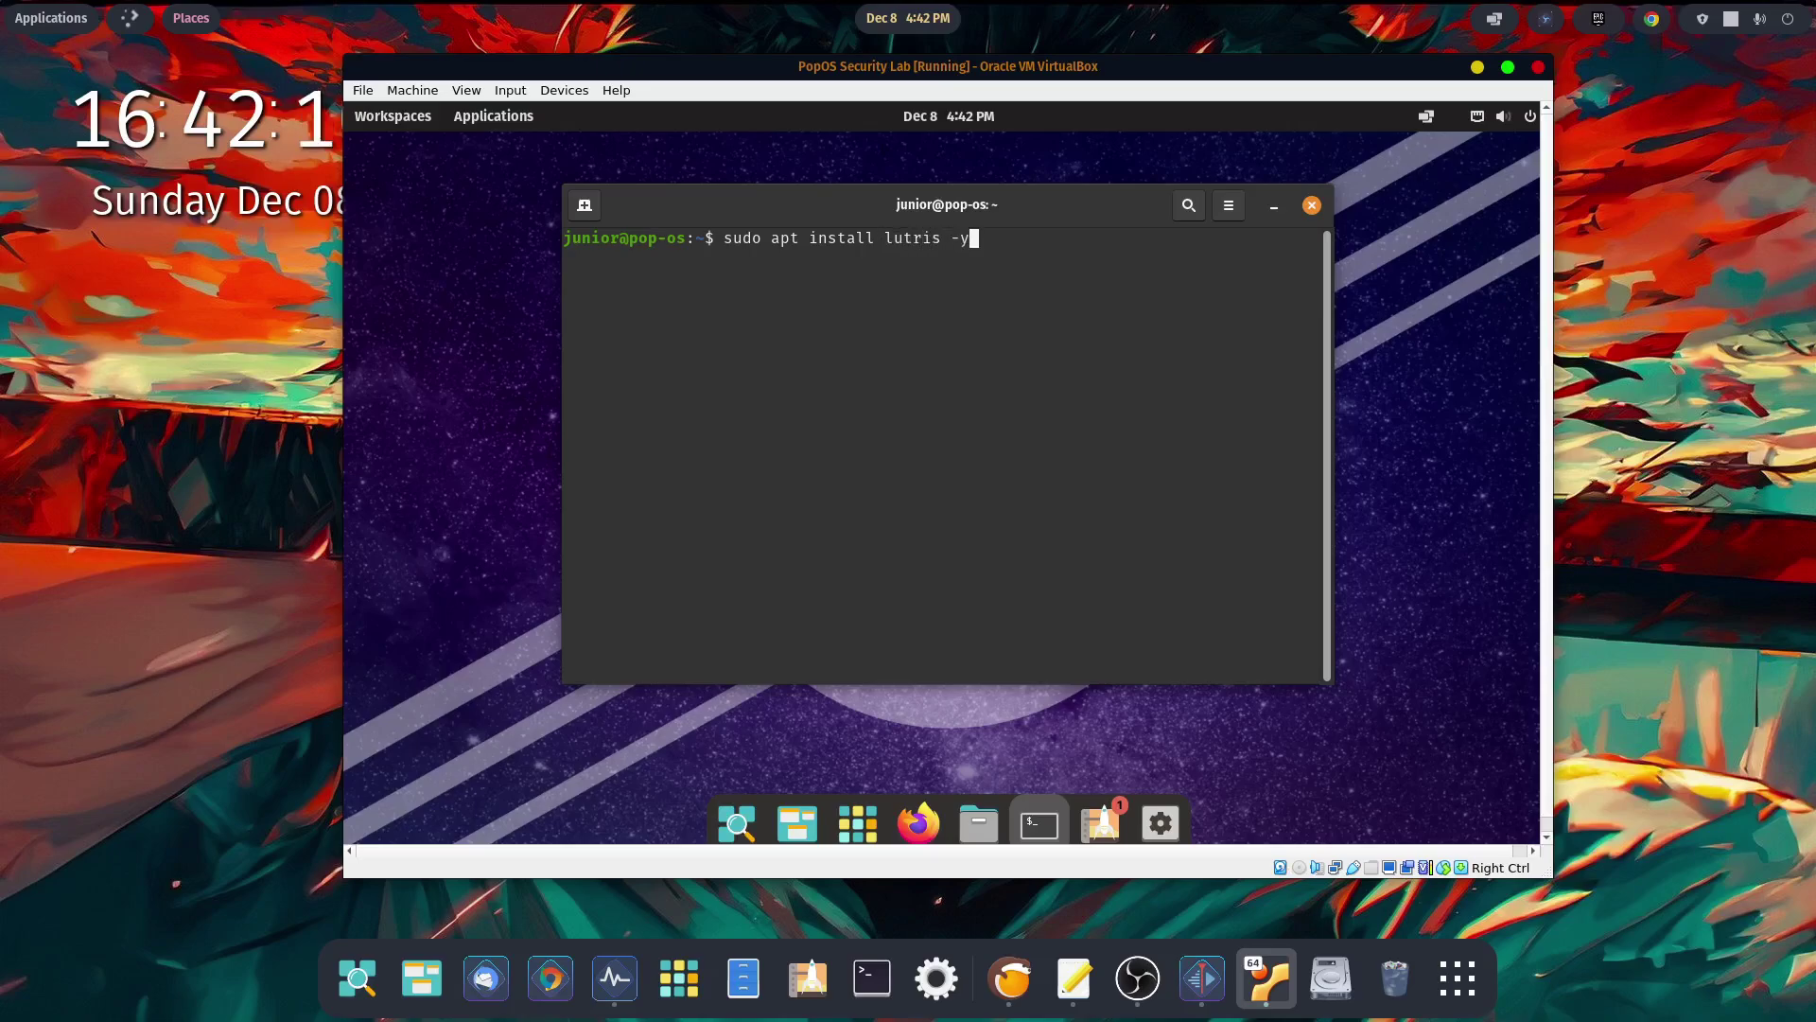
pyautogui.press('Return')
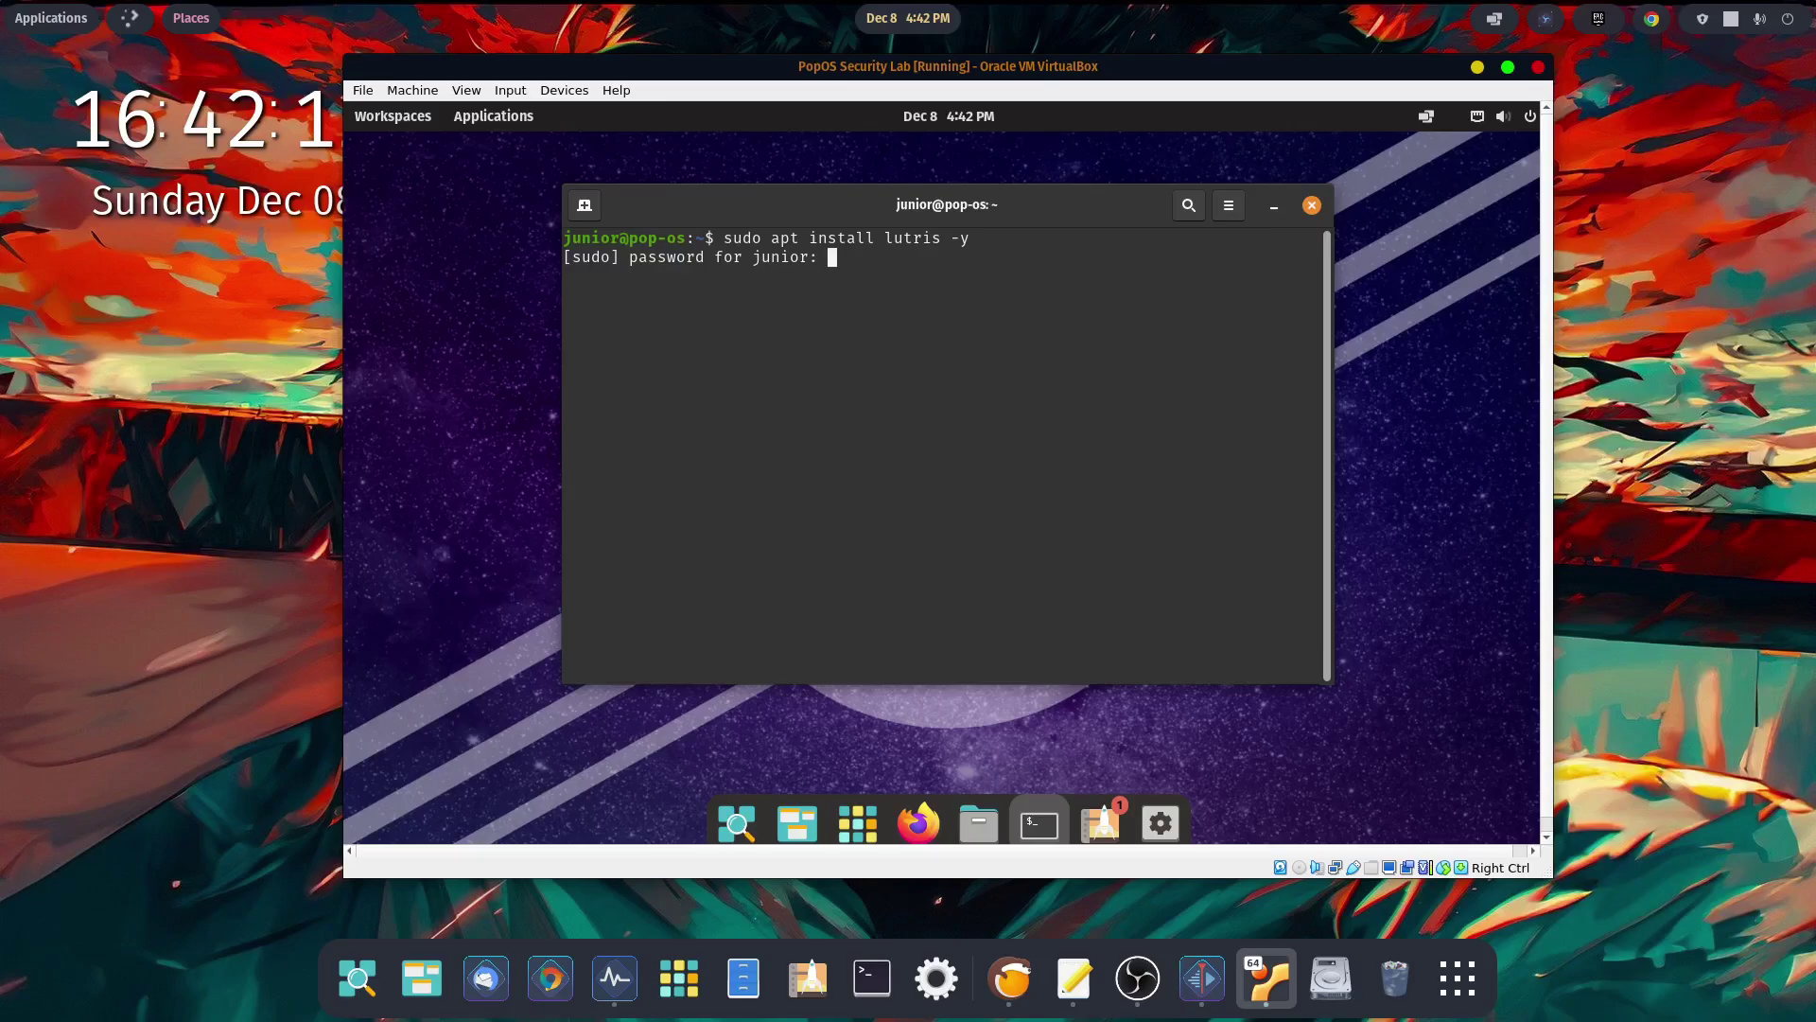
pyautogui.press('Return')
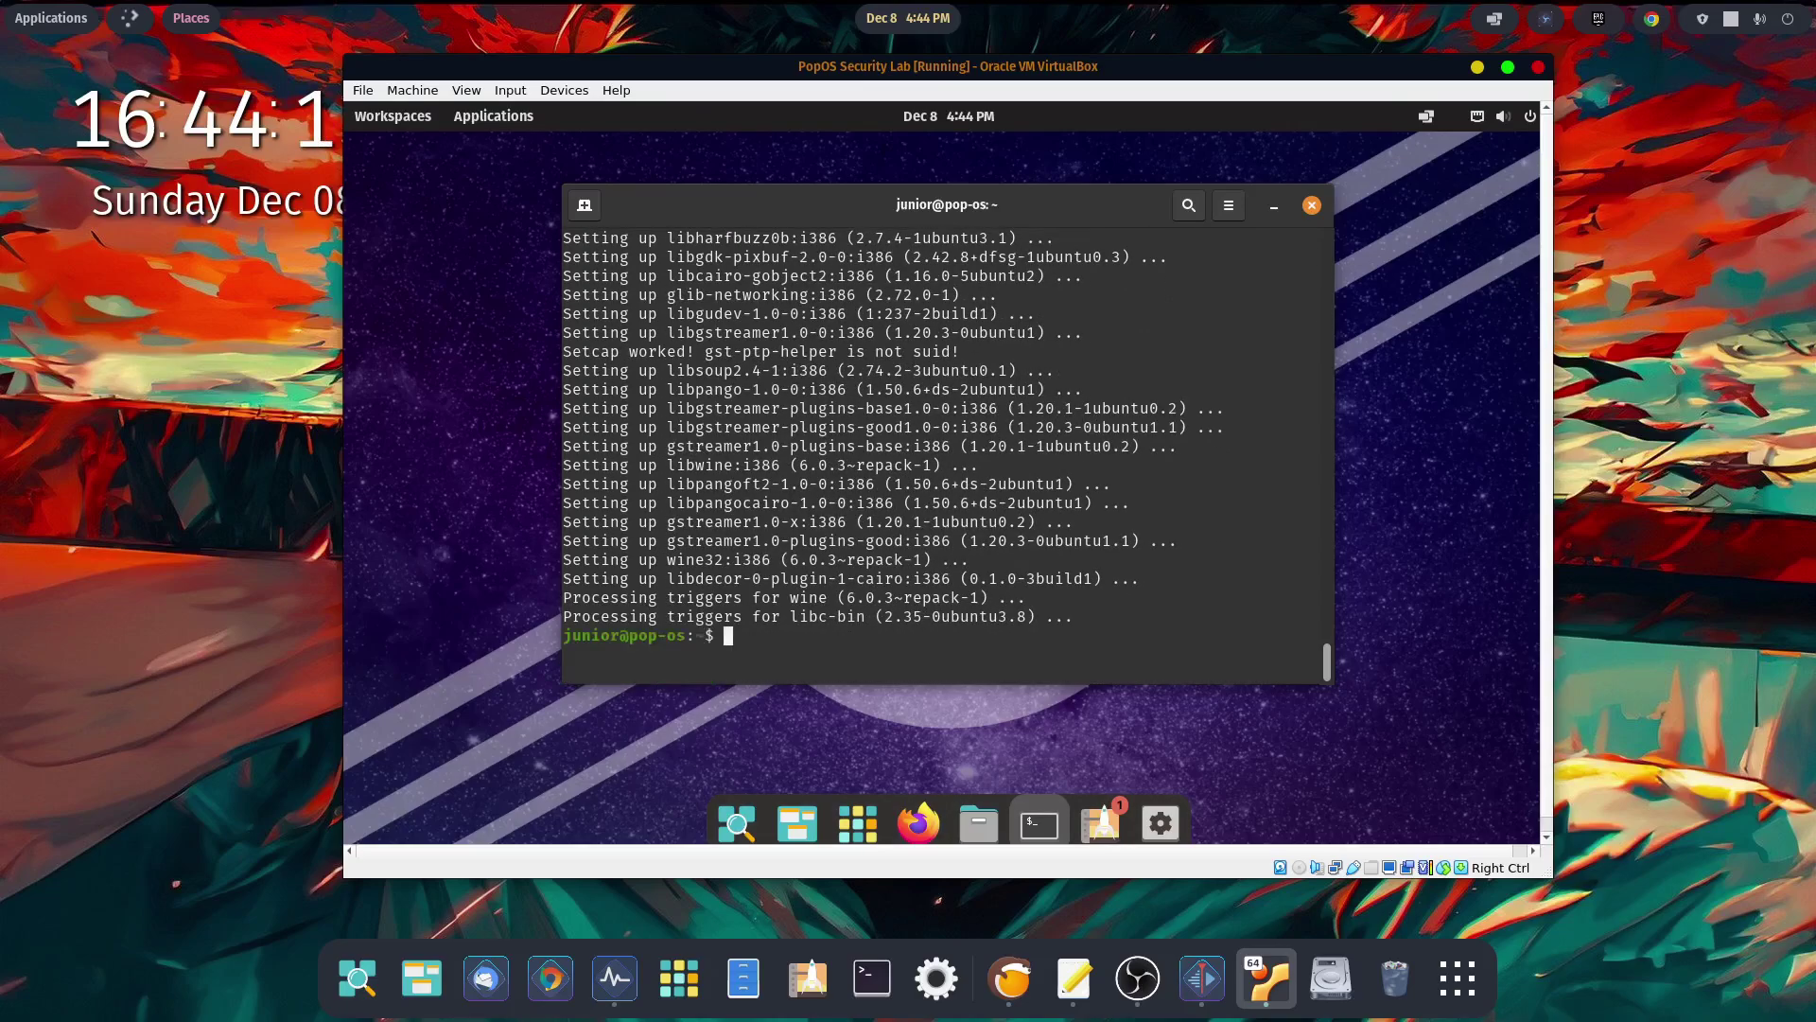
pyautogui.write('exit')
pyautogui.press('Return')
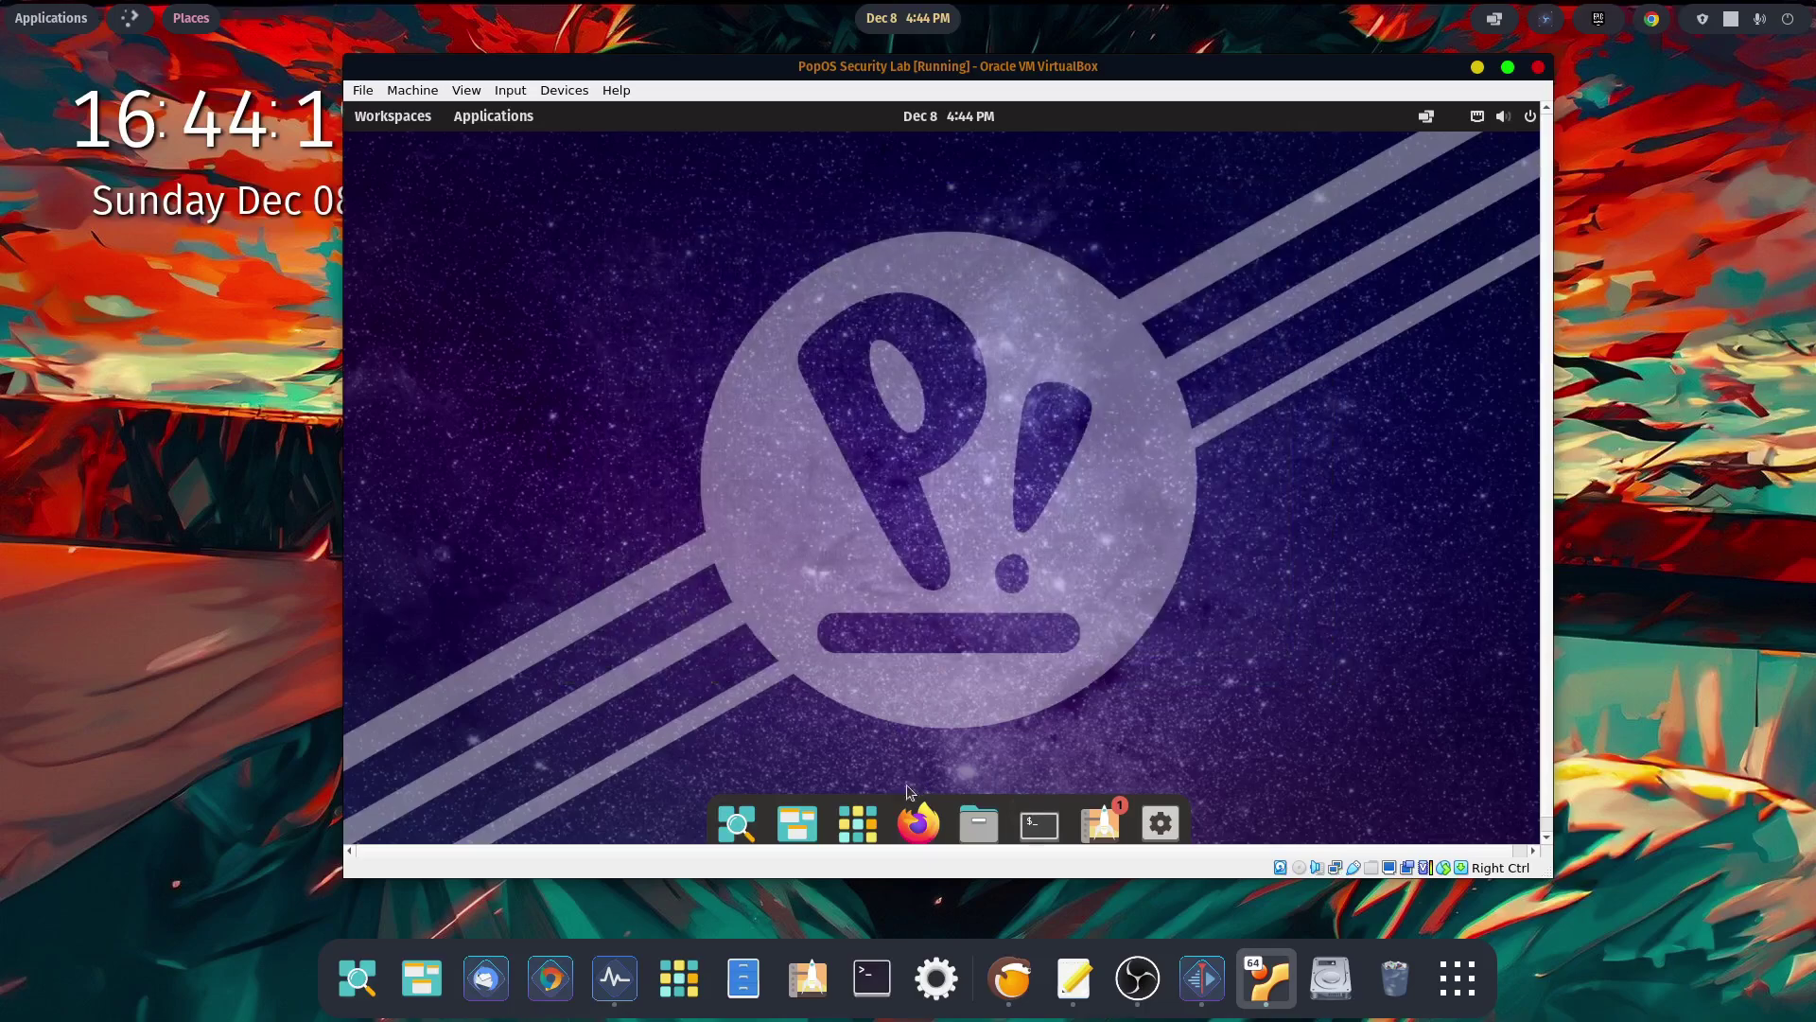
# Launch the newly installed Lutris on the virtual machine and open its preferences.
pyautogui.click(870, 823)
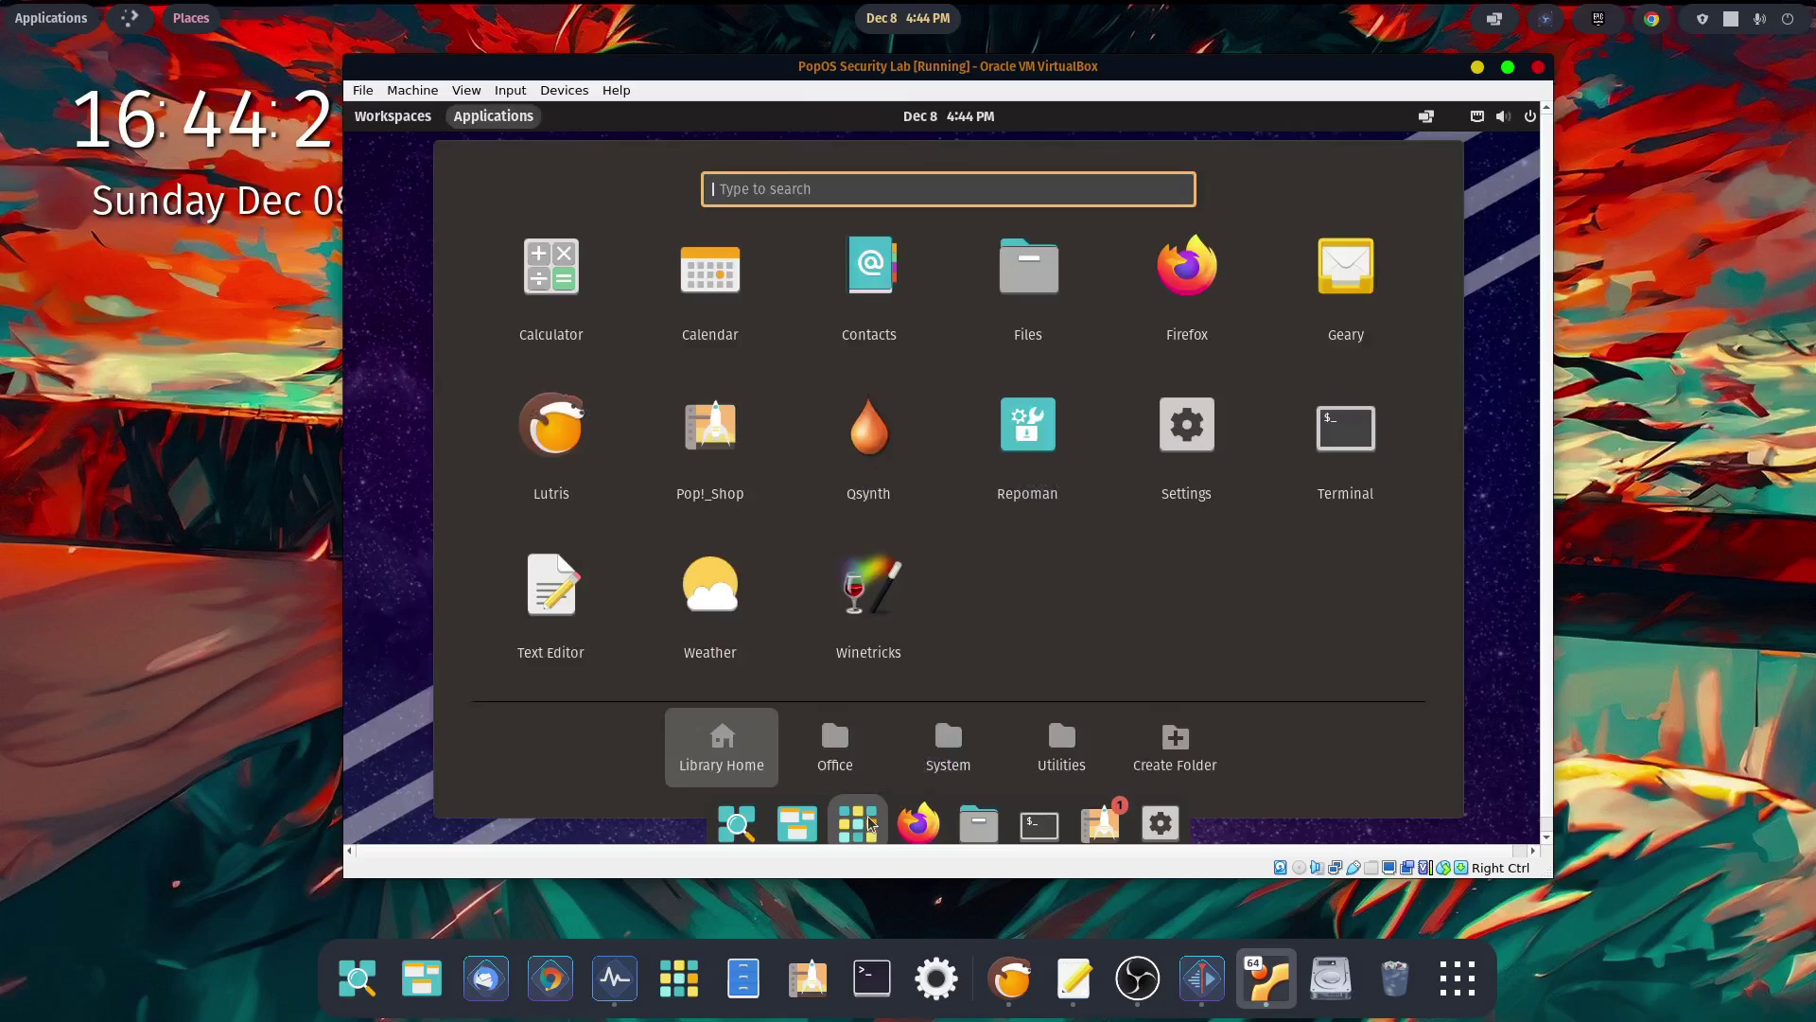
pyautogui.click(572, 445)
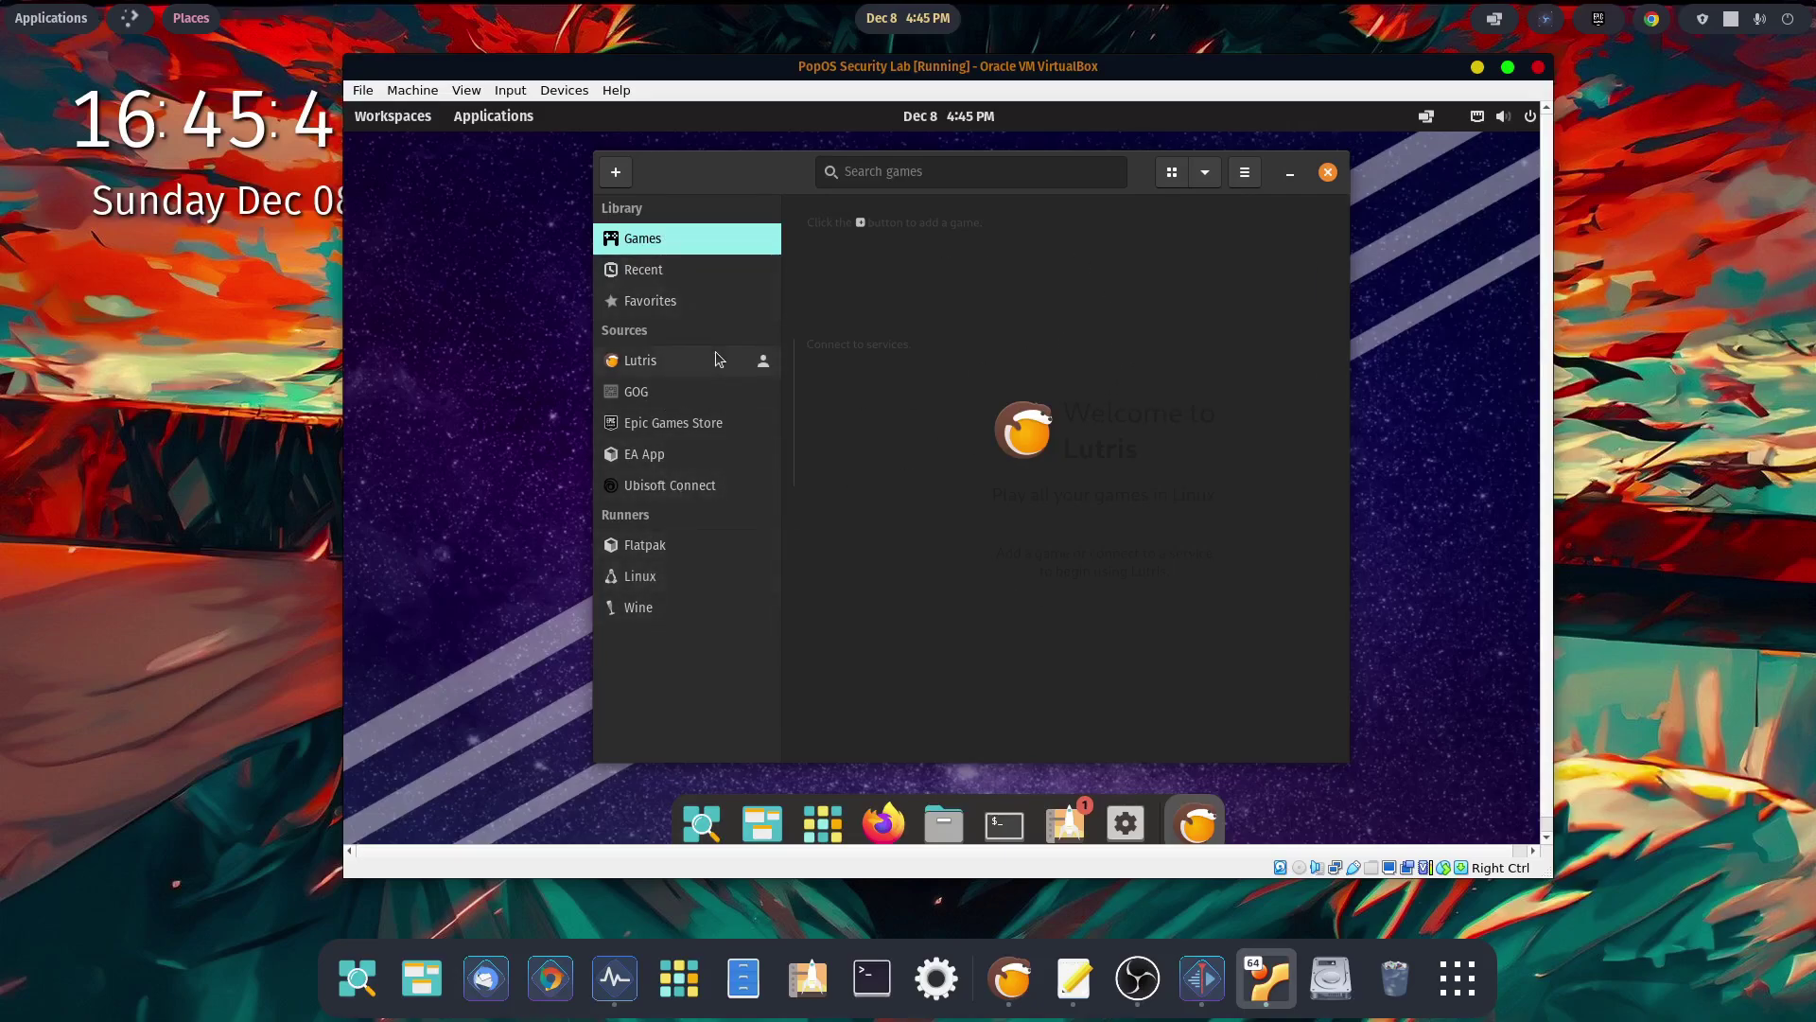
pyautogui.click(1245, 175)
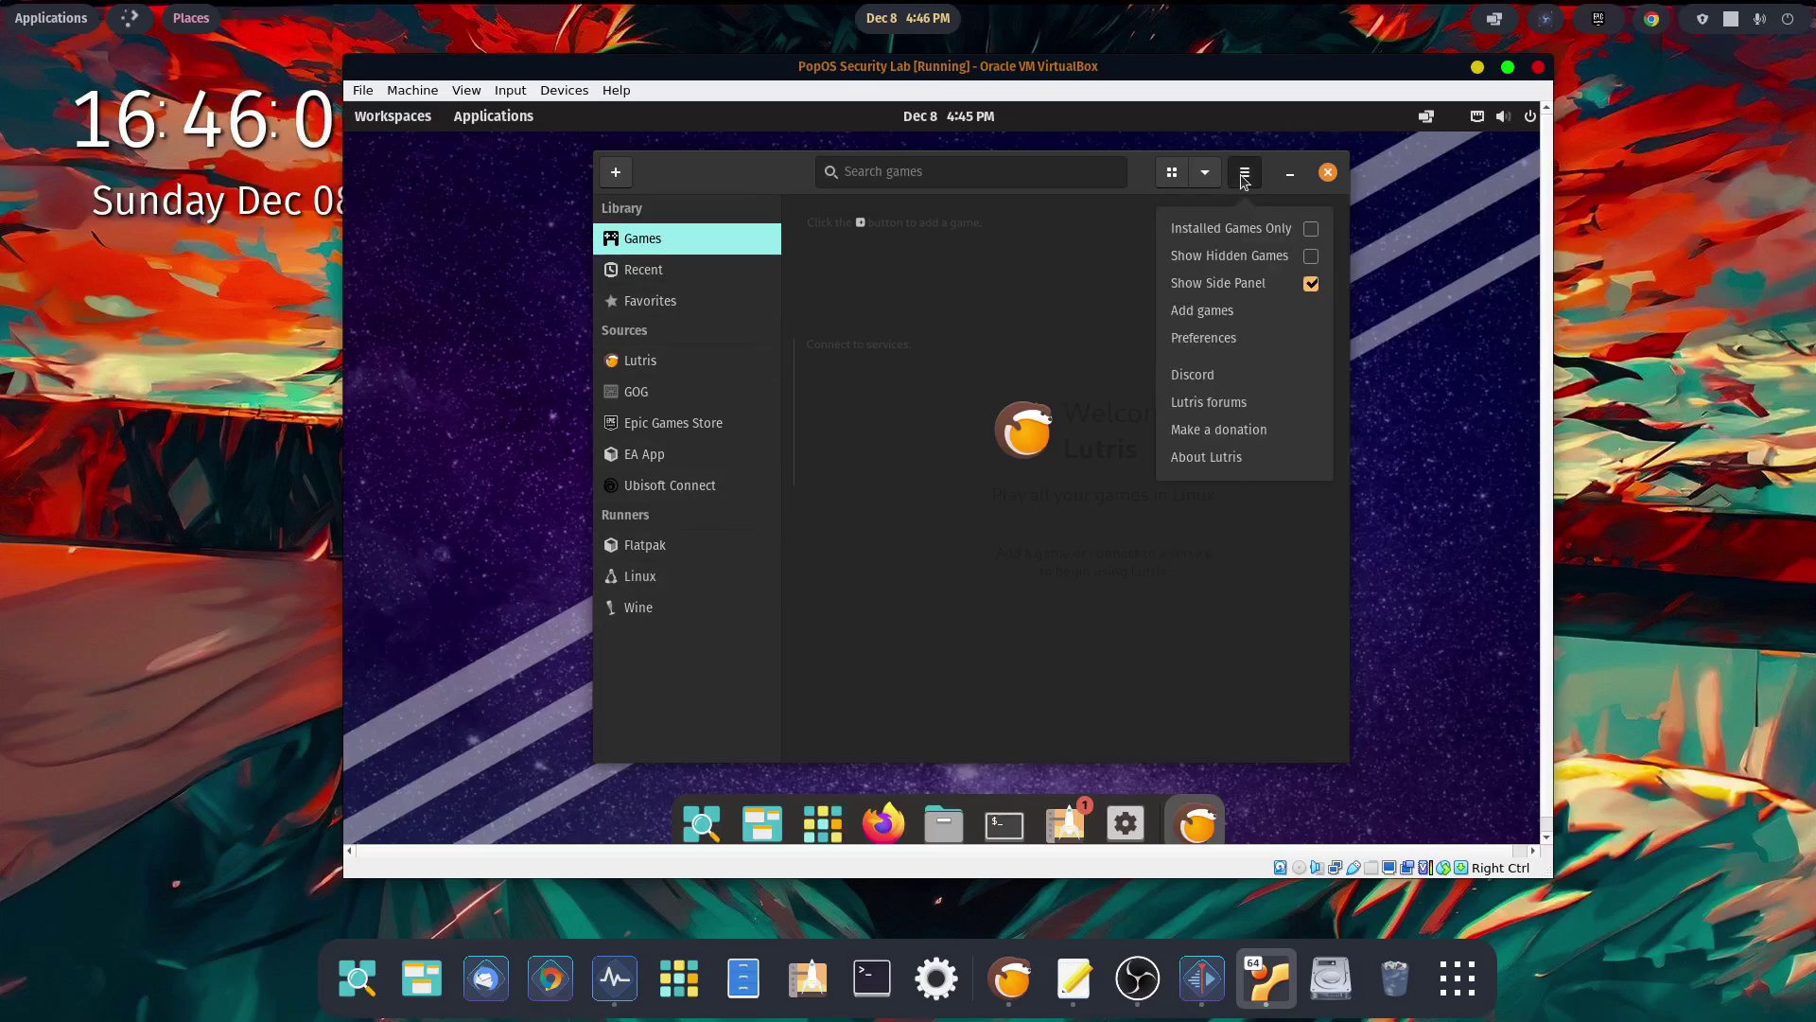
pyautogui.click(1205, 341)
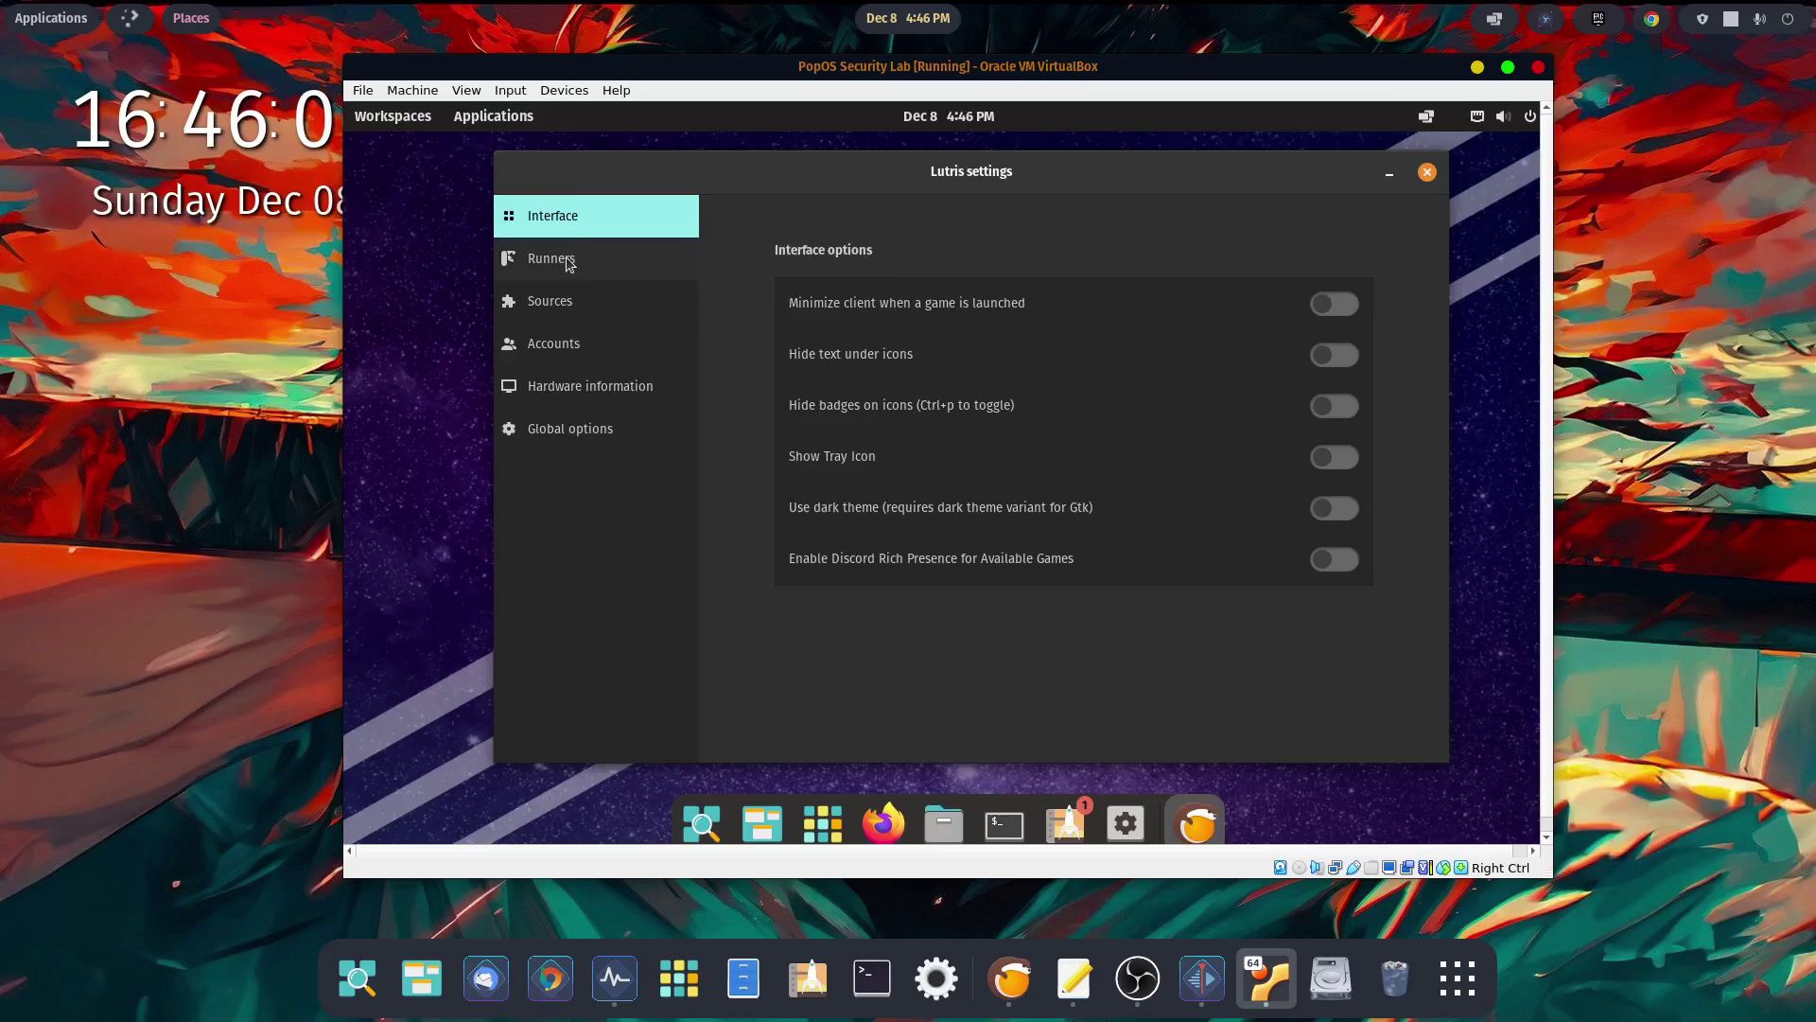
# Look through the available runners in the Lutris settings, from 86Box to Mupen64Plus, and close the settings.
pyautogui.click(615, 255)
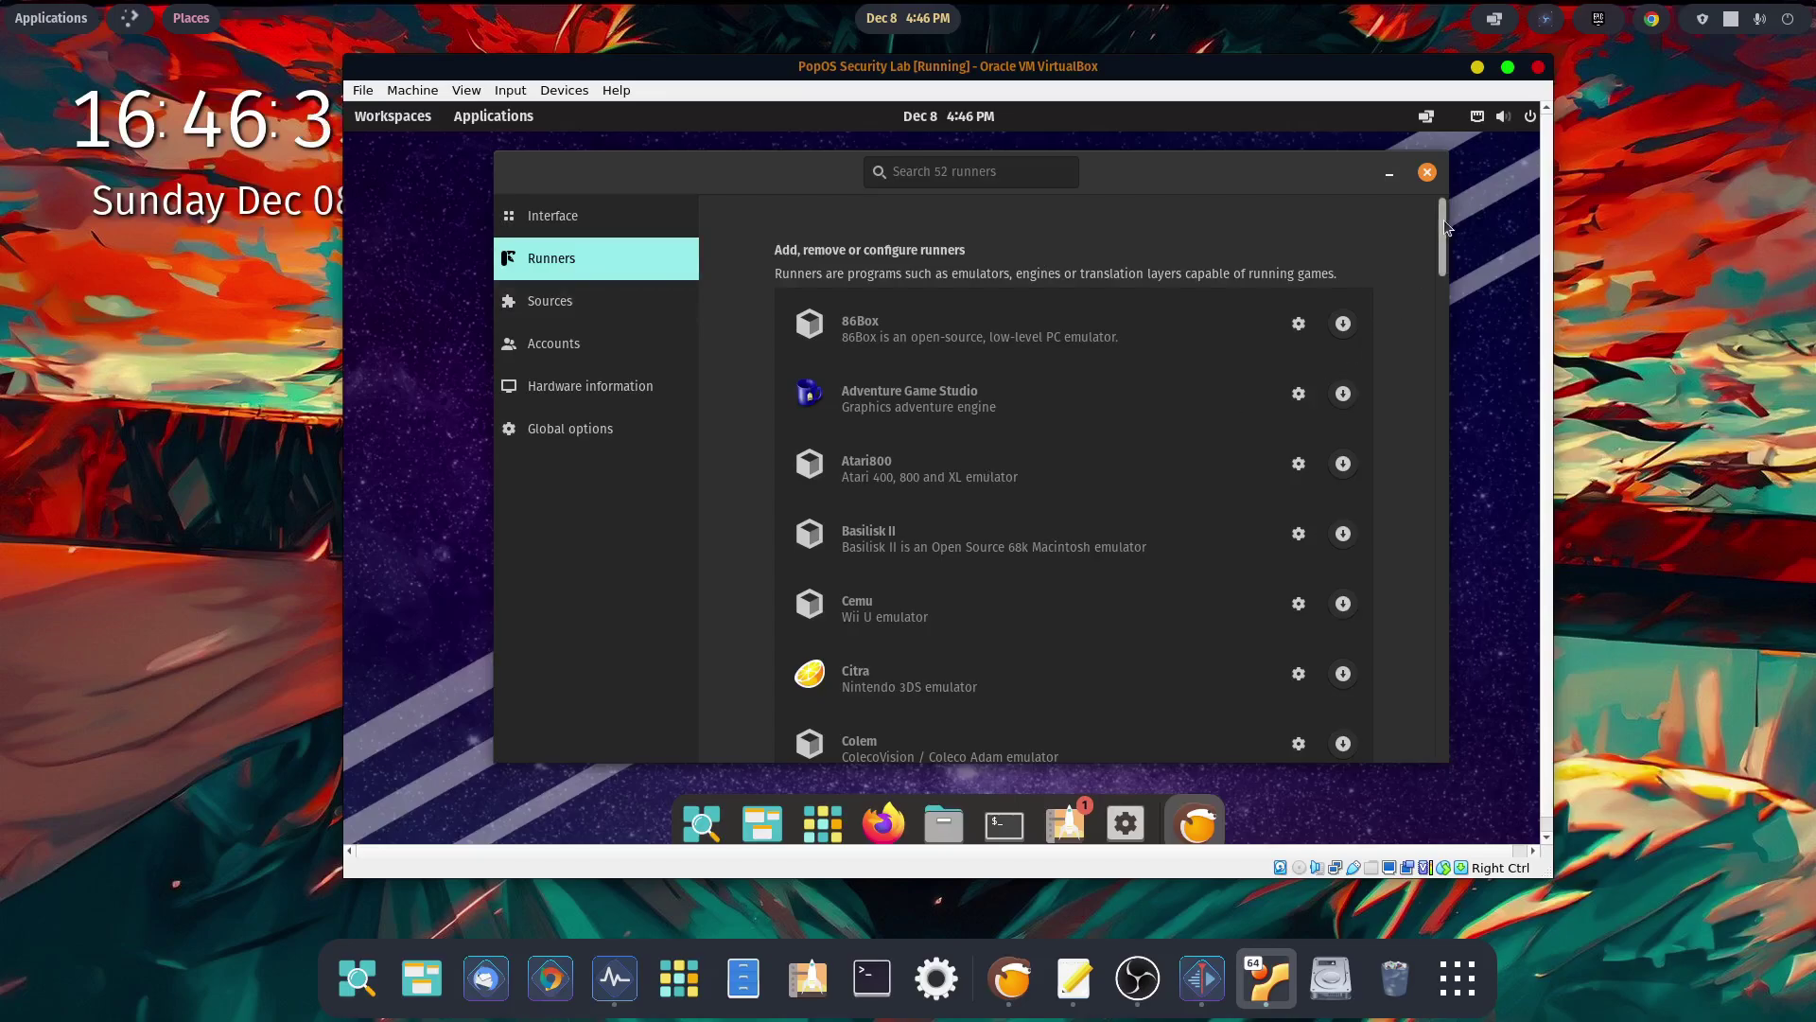
pyautogui.scroll(-1, 1446, 226)
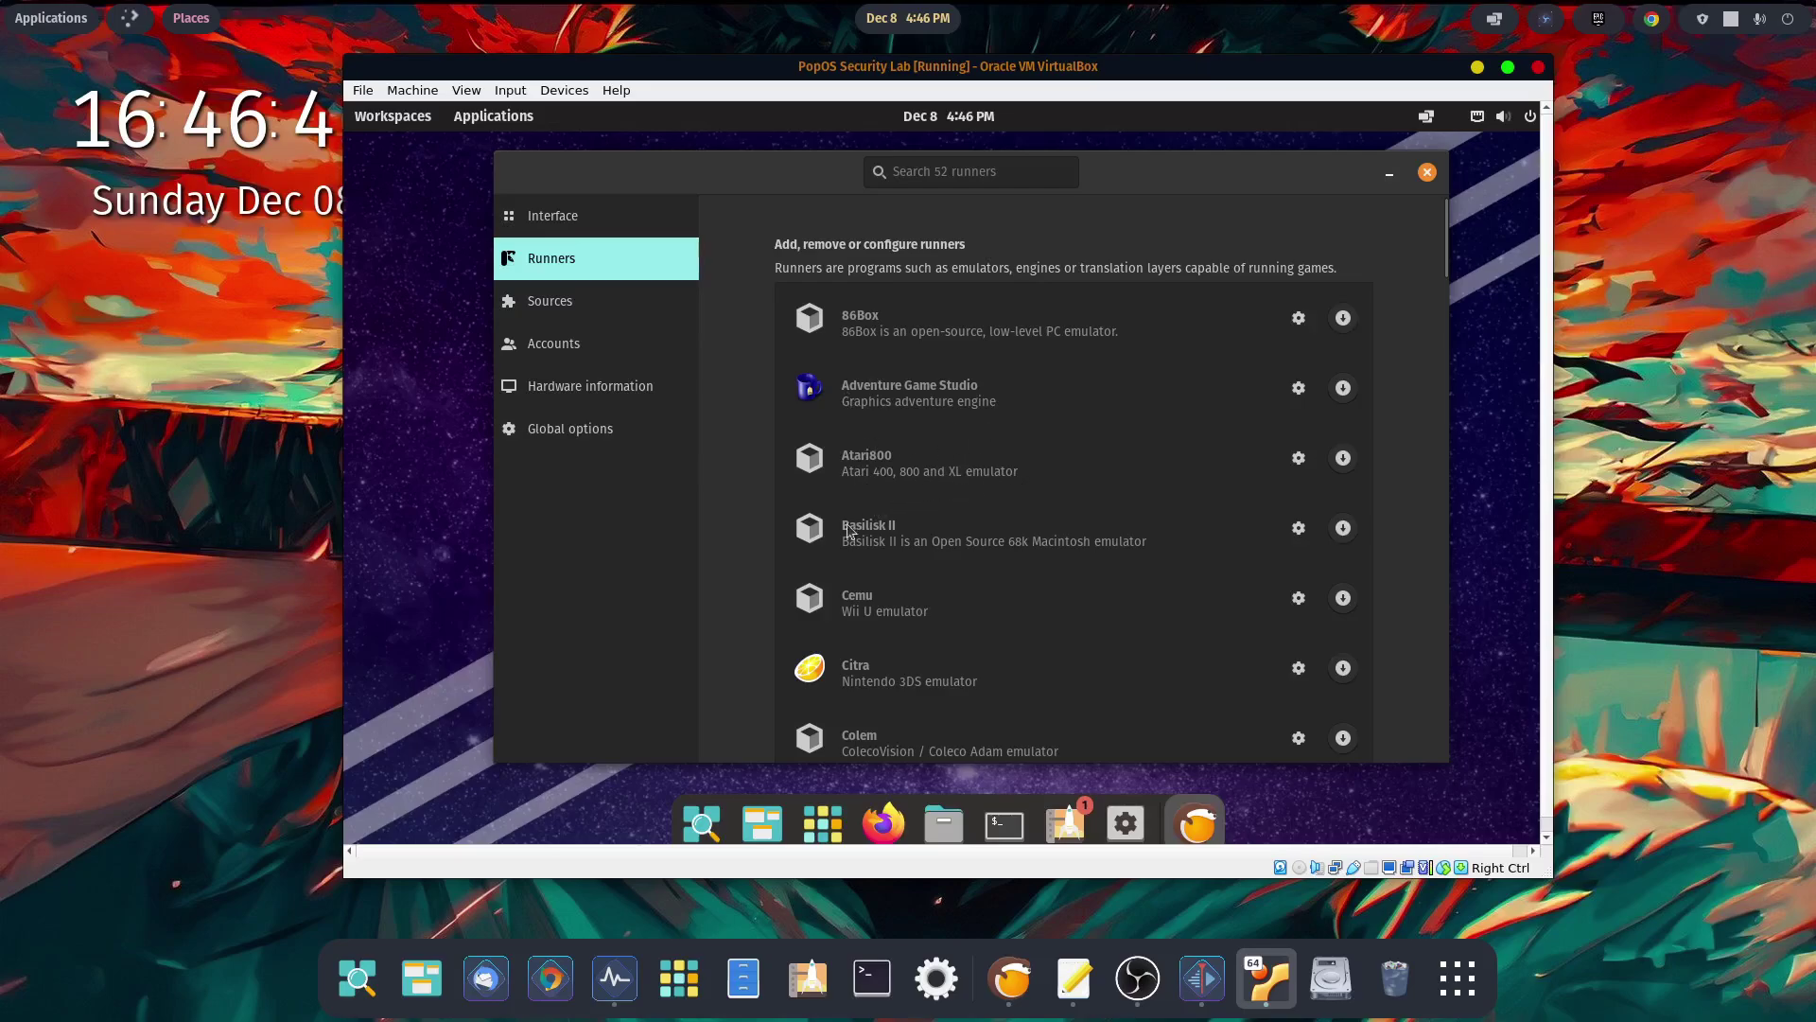
pyautogui.scroll(-1, 941, 526)
pyautogui.scroll(-1, 941, 526)
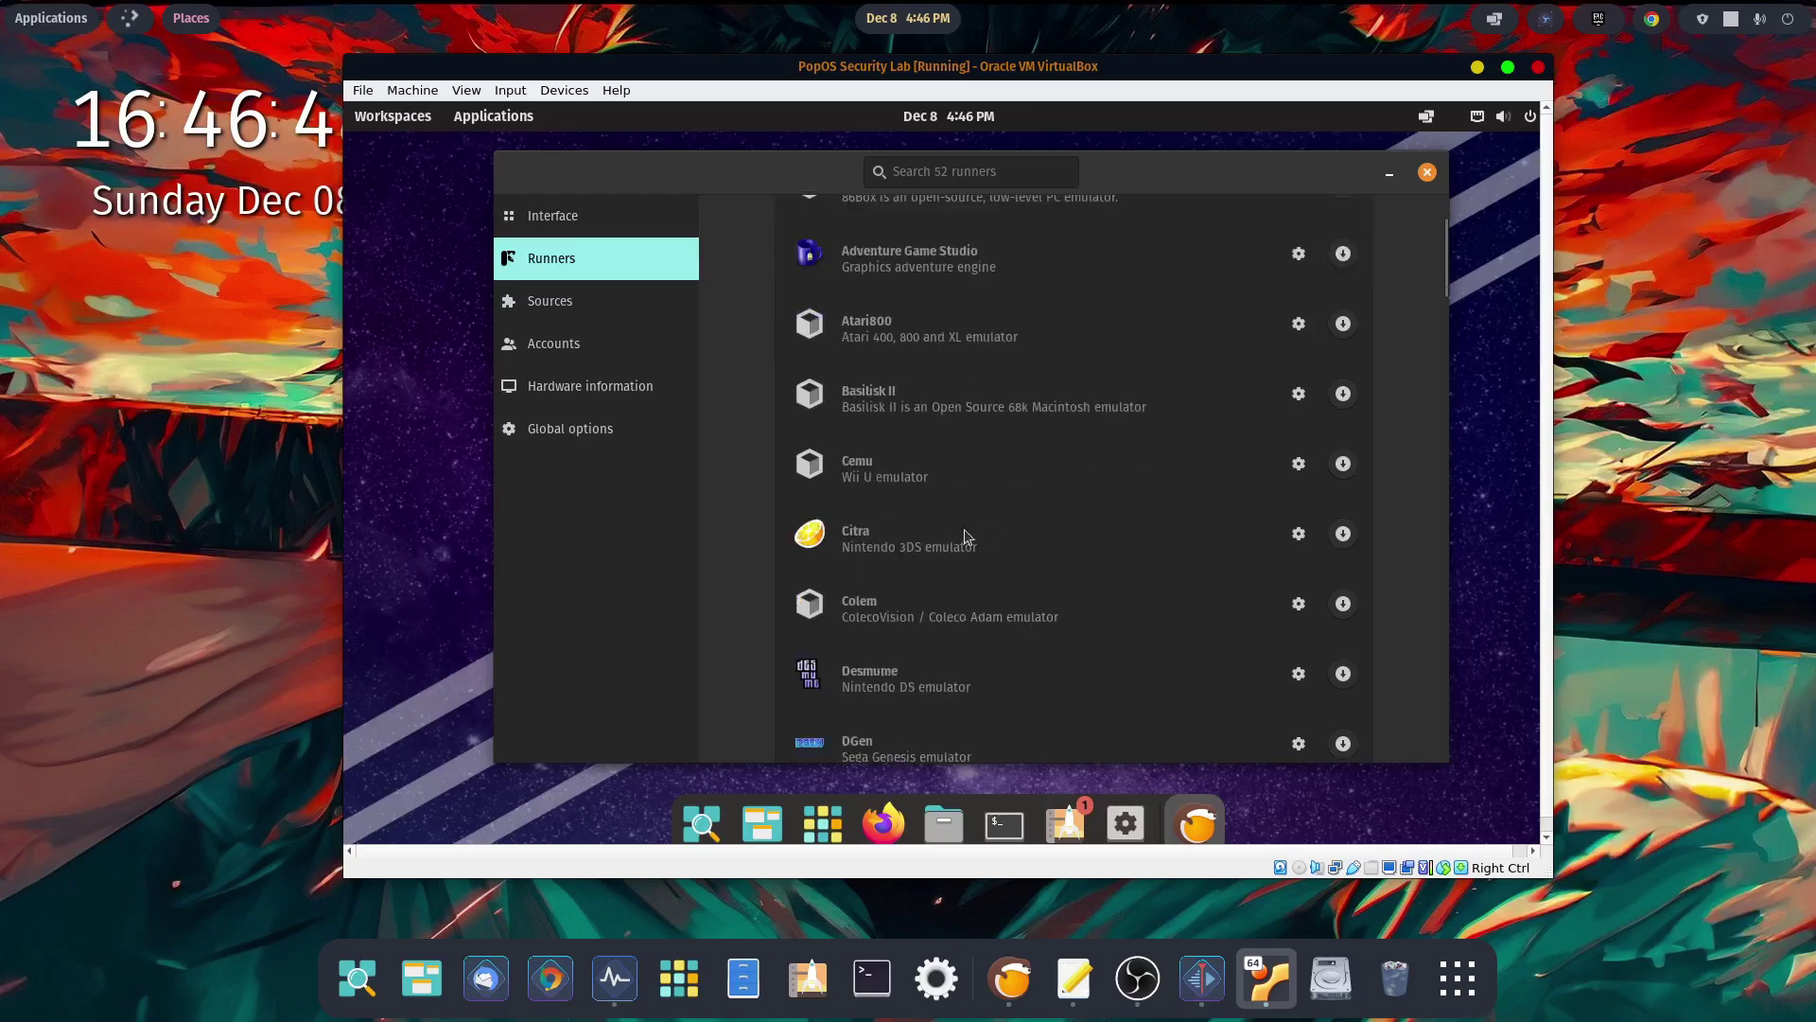
pyautogui.scroll(-3, 1022, 527)
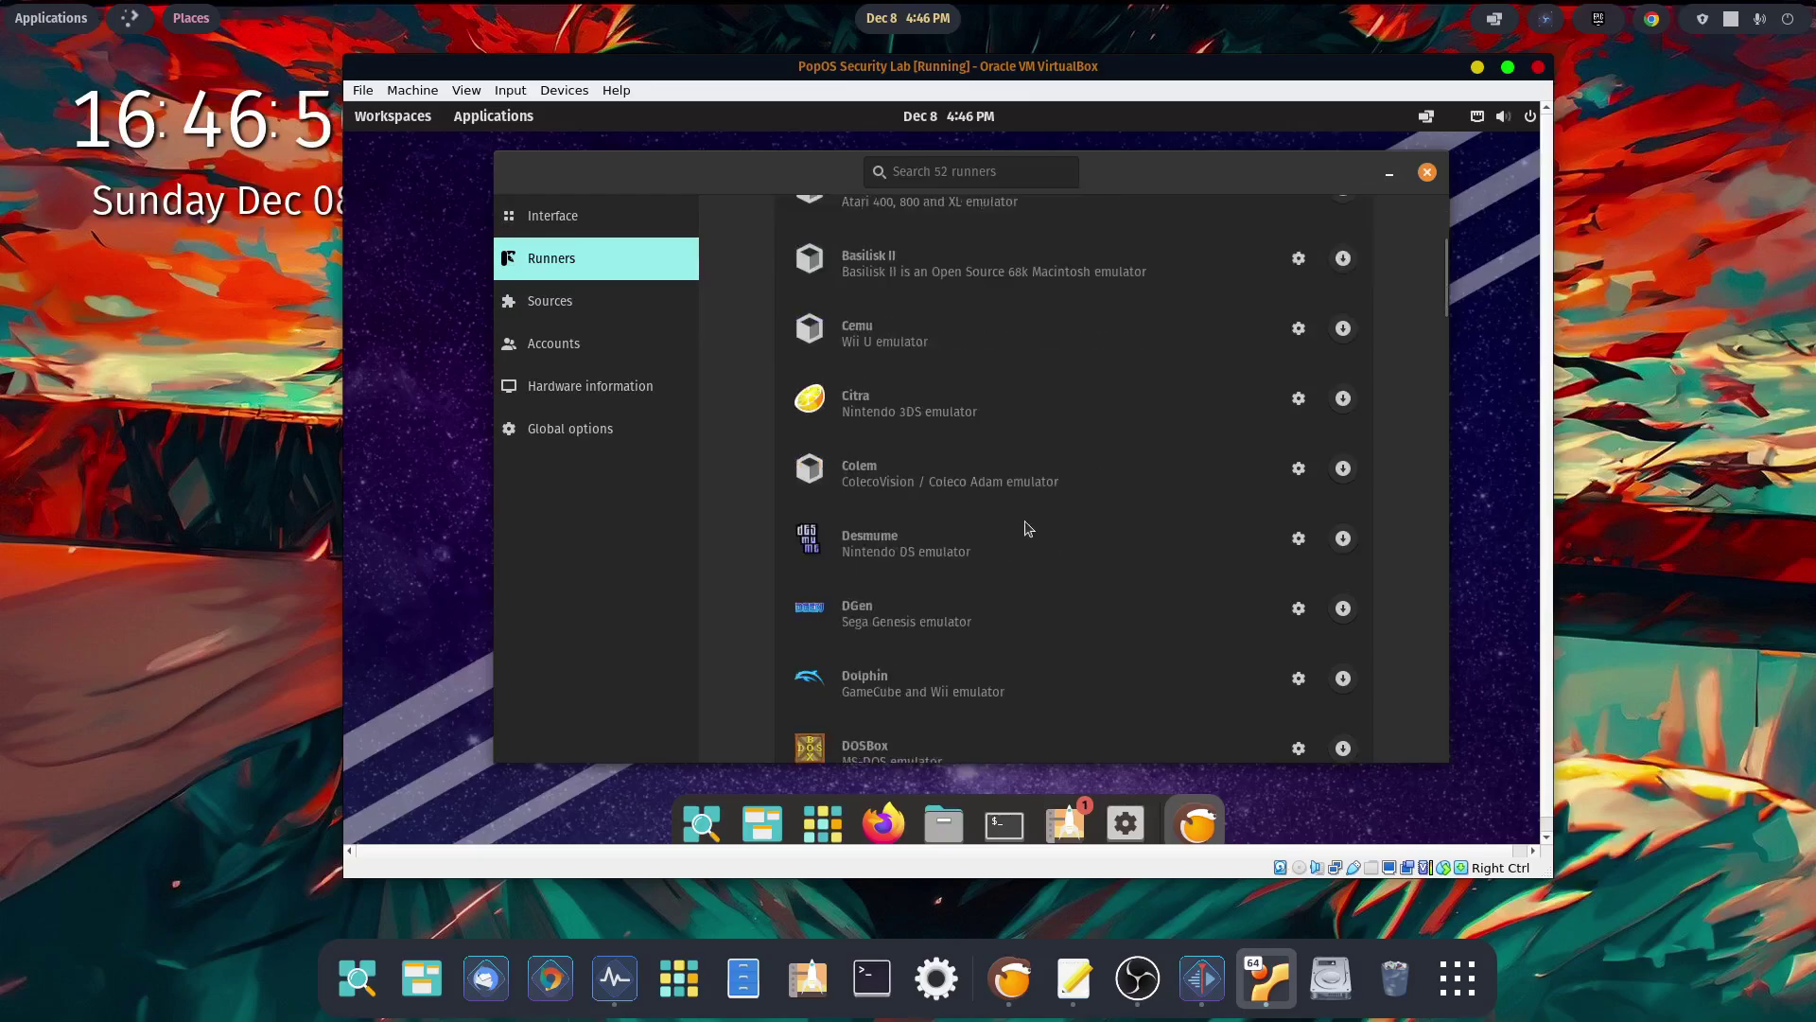
pyautogui.scroll(-5, 1018, 574)
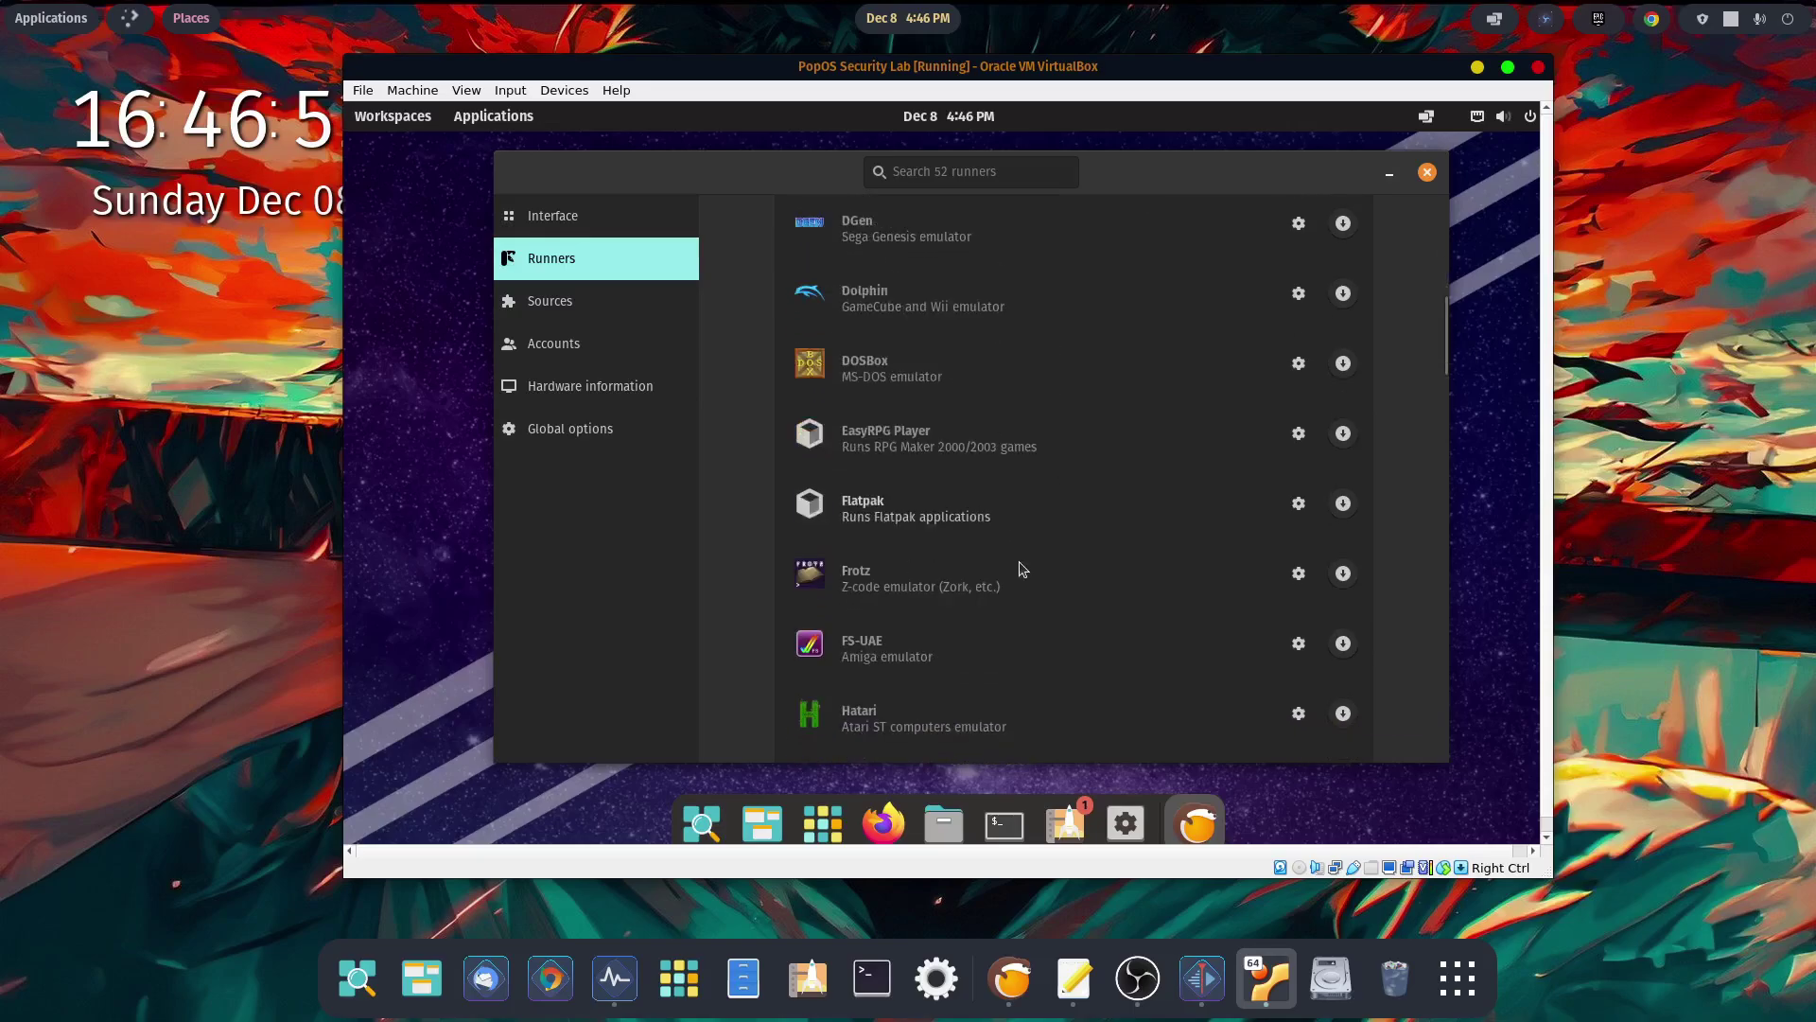
pyautogui.scroll(-8, 1103, 490)
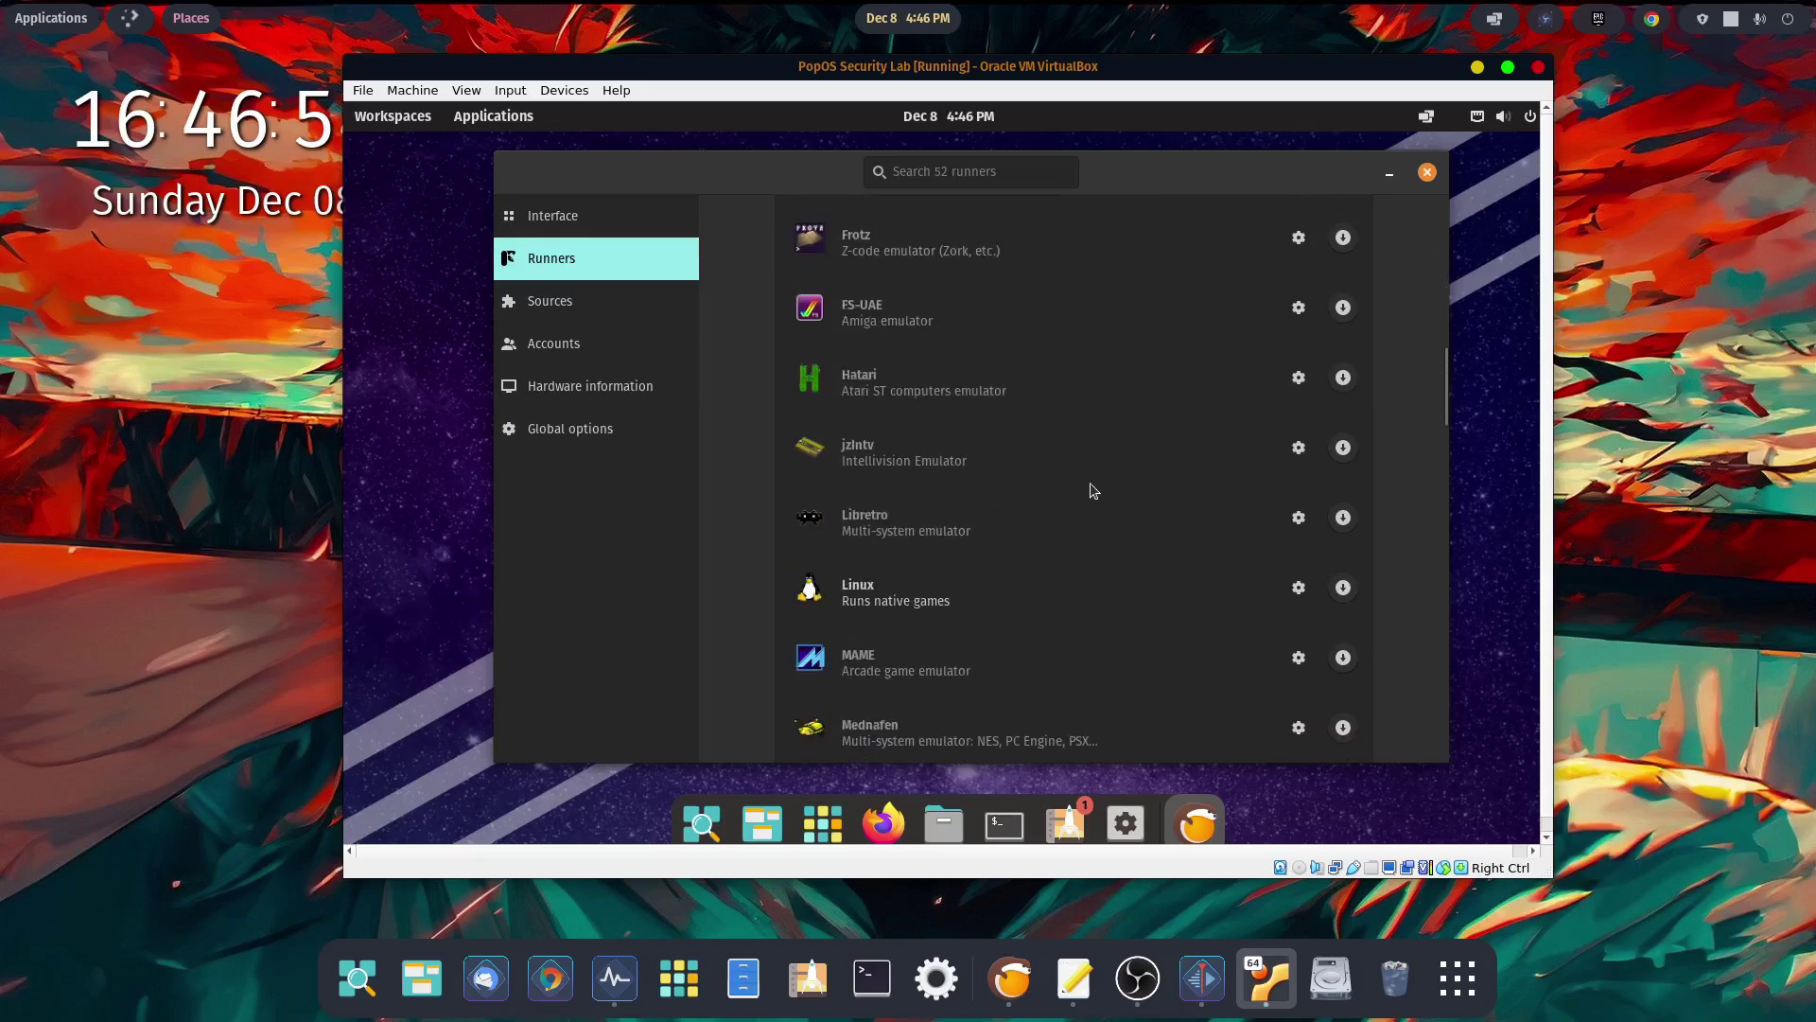
pyautogui.scroll(-2, 1092, 468)
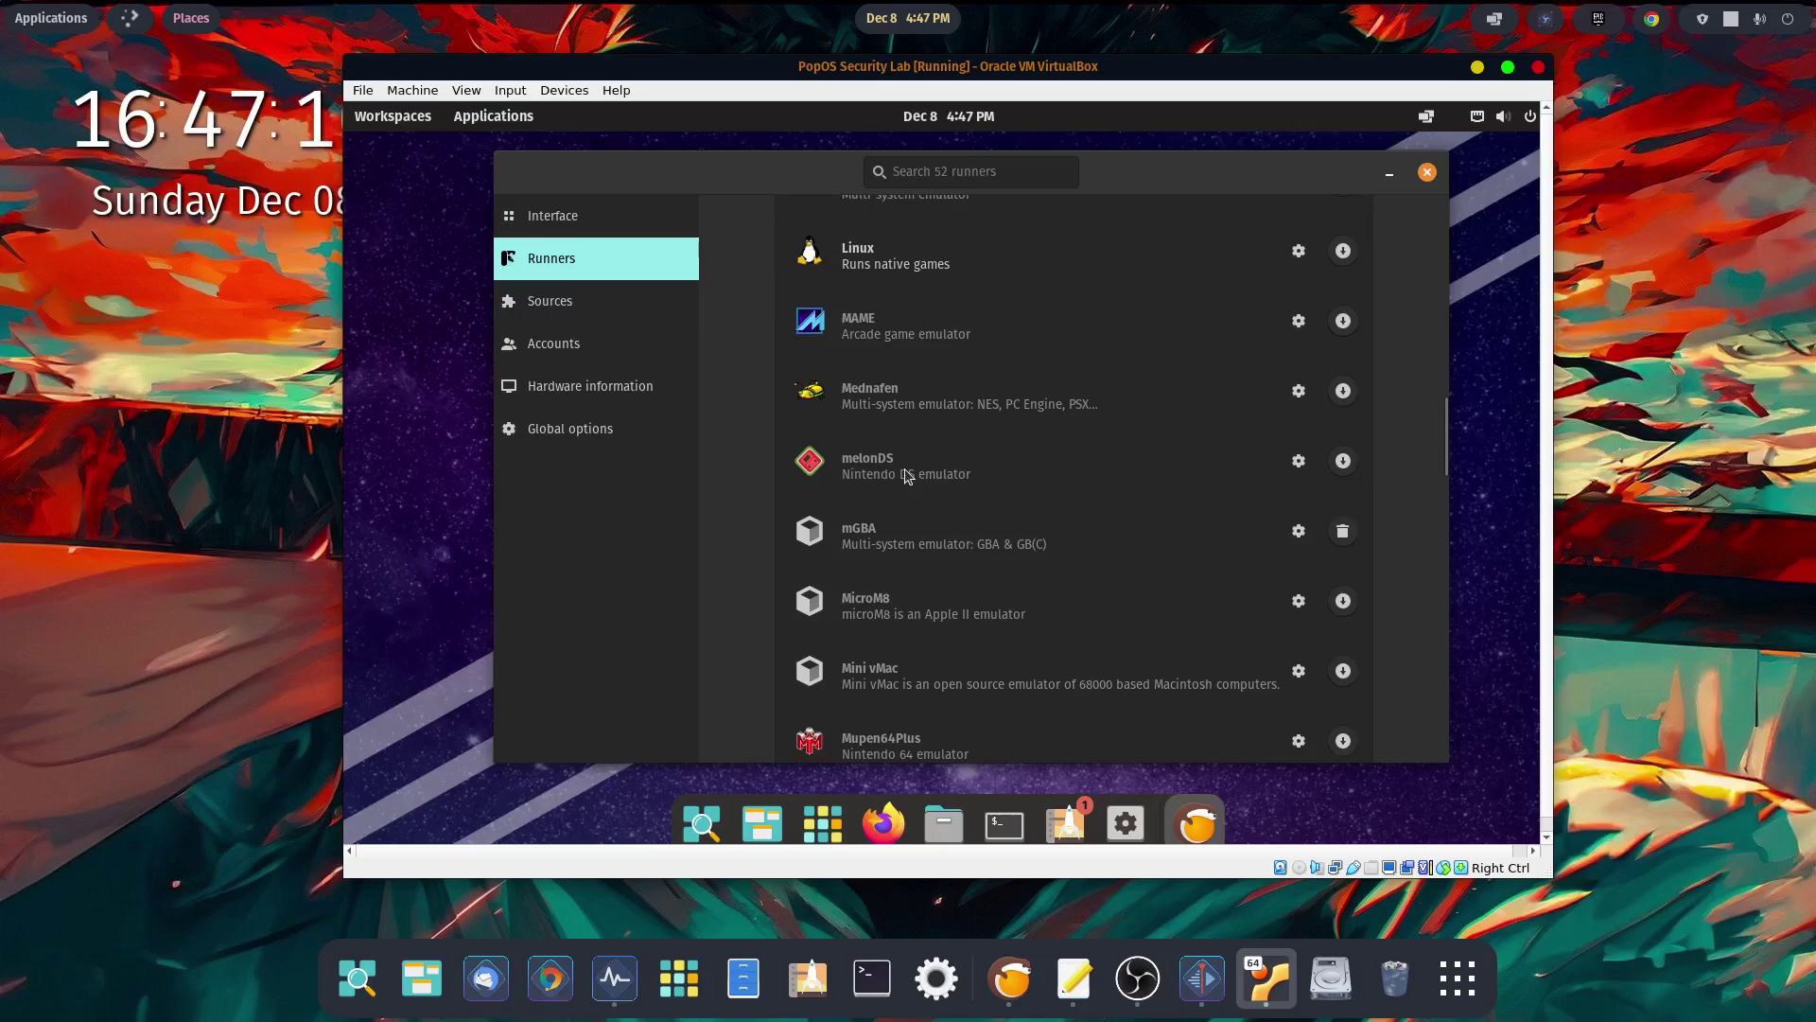
pyautogui.click(1428, 172)
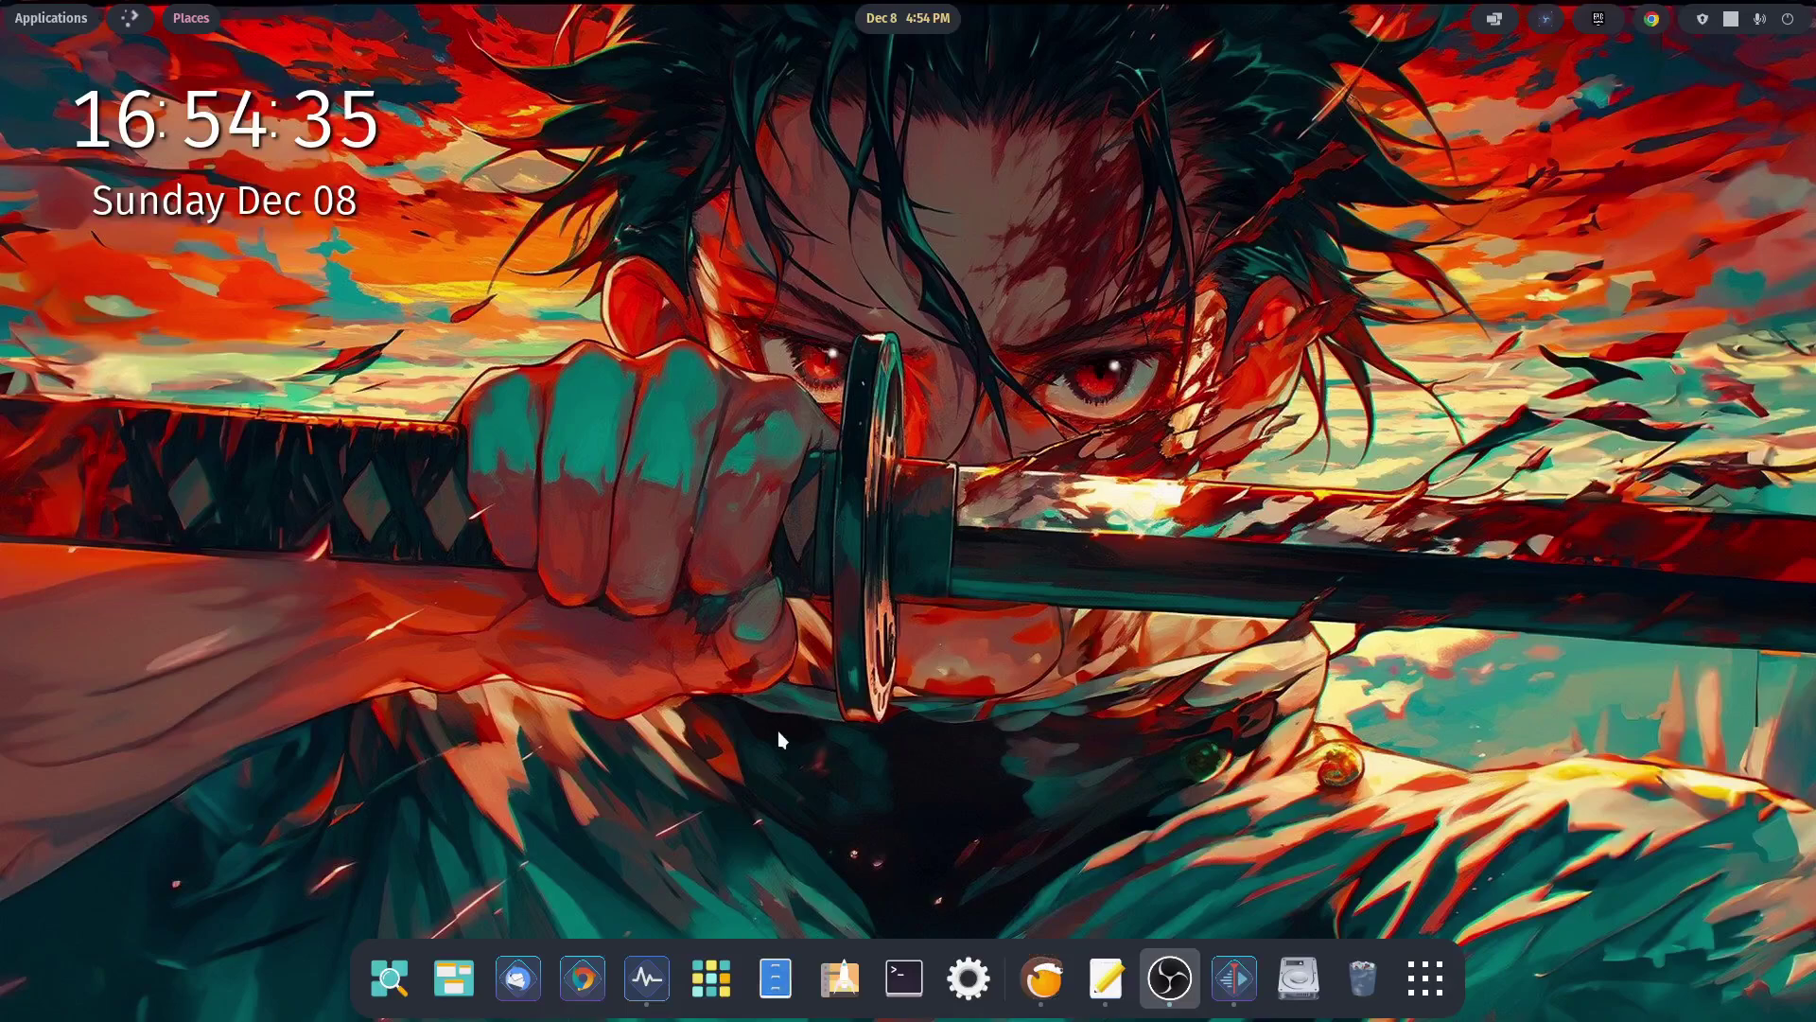
# Switch to Lutris on the host system and look over its Steam game library.
pyautogui.click(1044, 979)
pyautogui.click(991, 821)
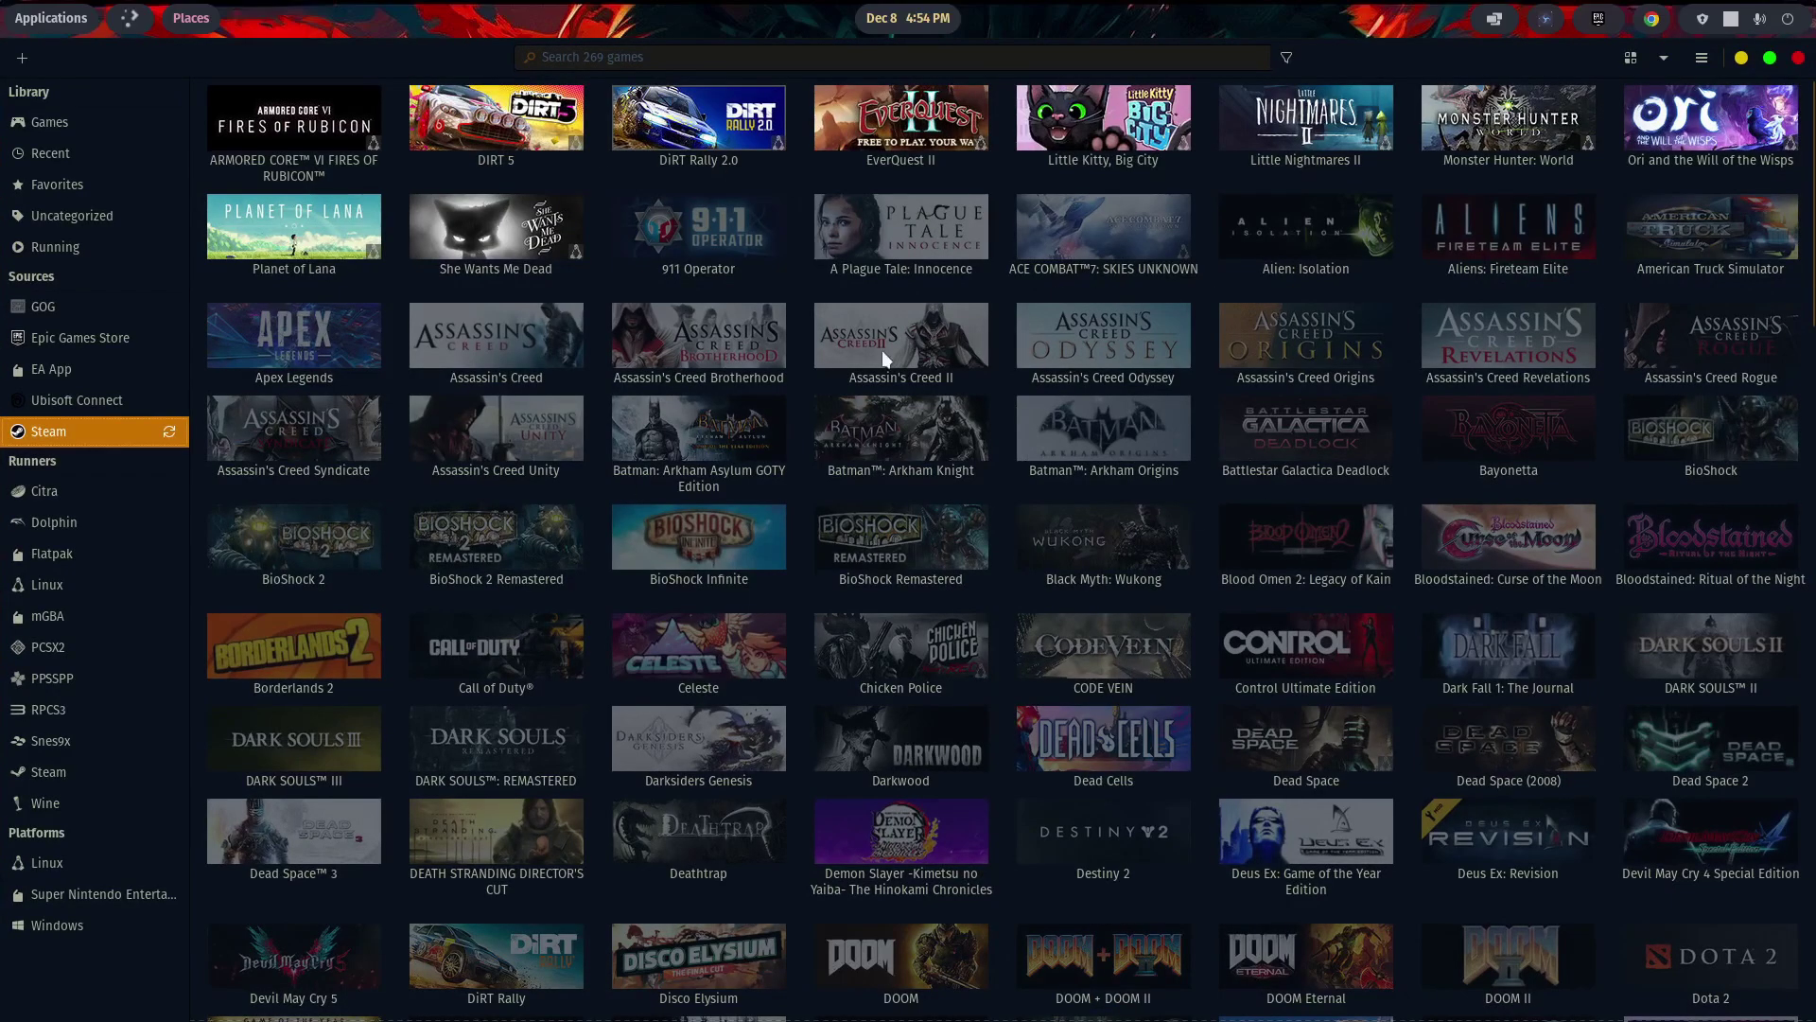
pyautogui.scroll(-2, 882, 350)
pyautogui.scroll(2, 882, 350)
# Examine the options for adding games to Lutris through both entry points, cancelling the dialog each time.
pyautogui.click(21, 60)
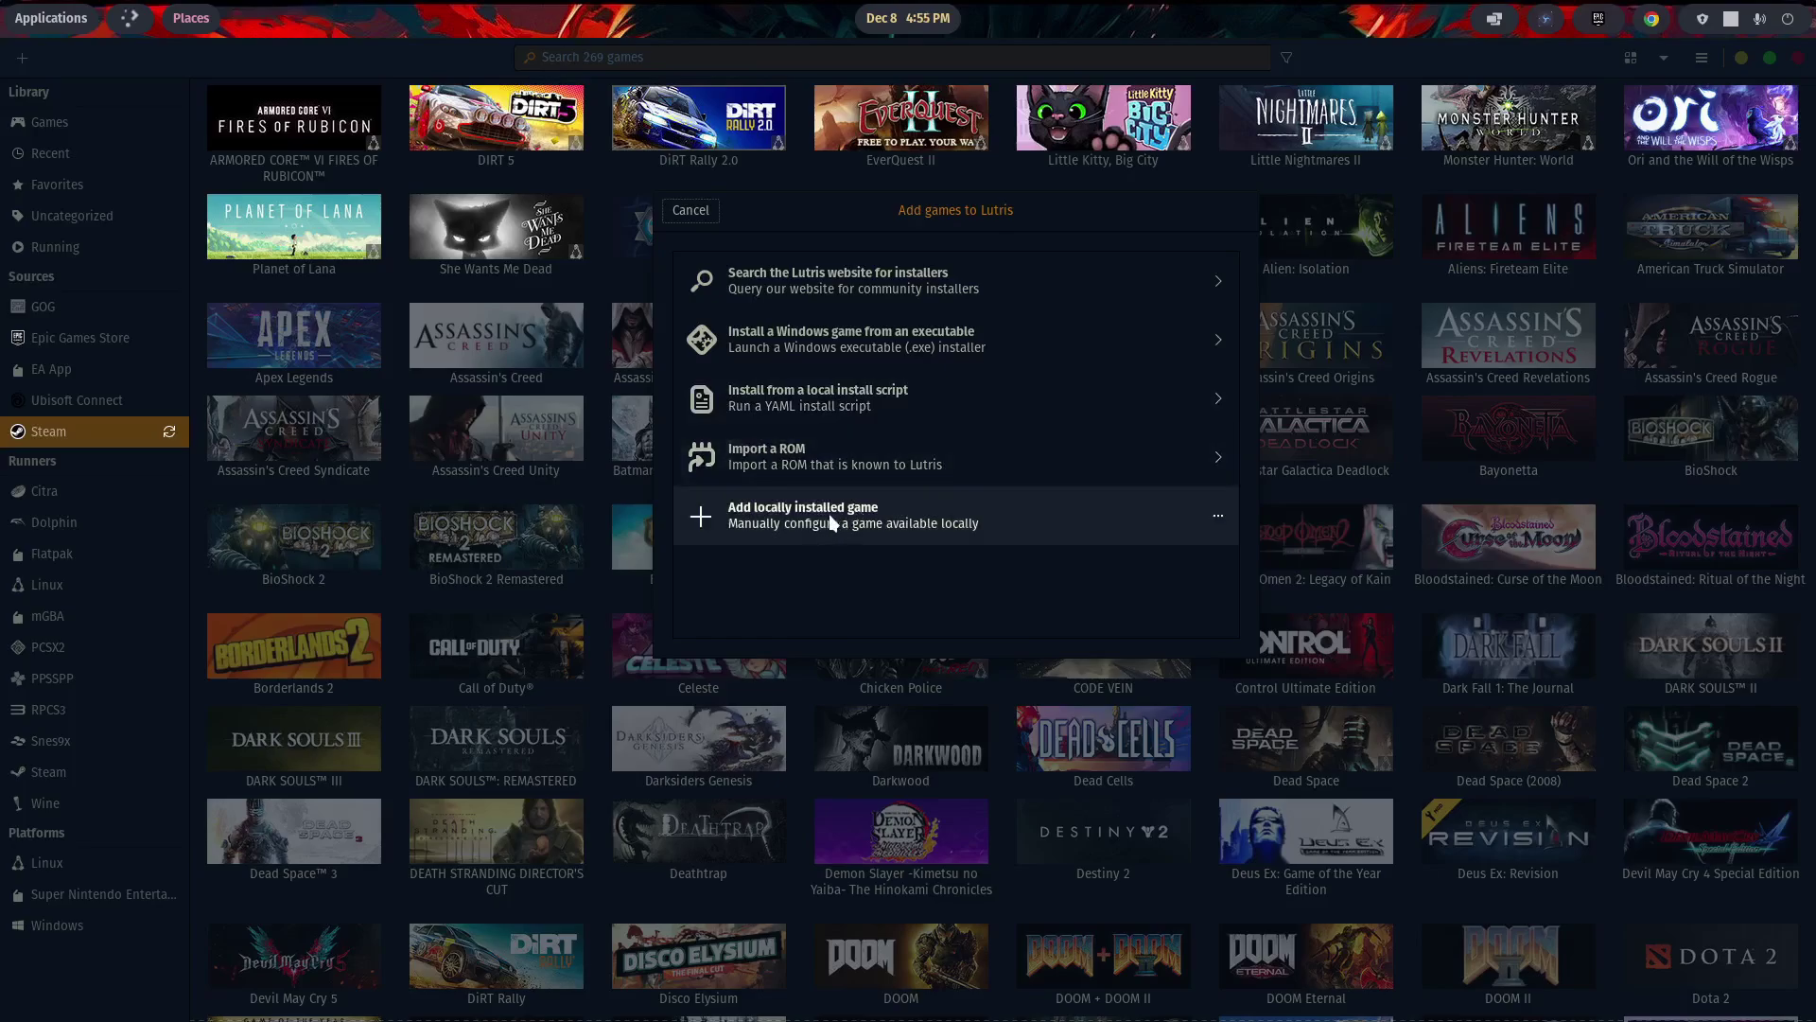
pyautogui.click(689, 216)
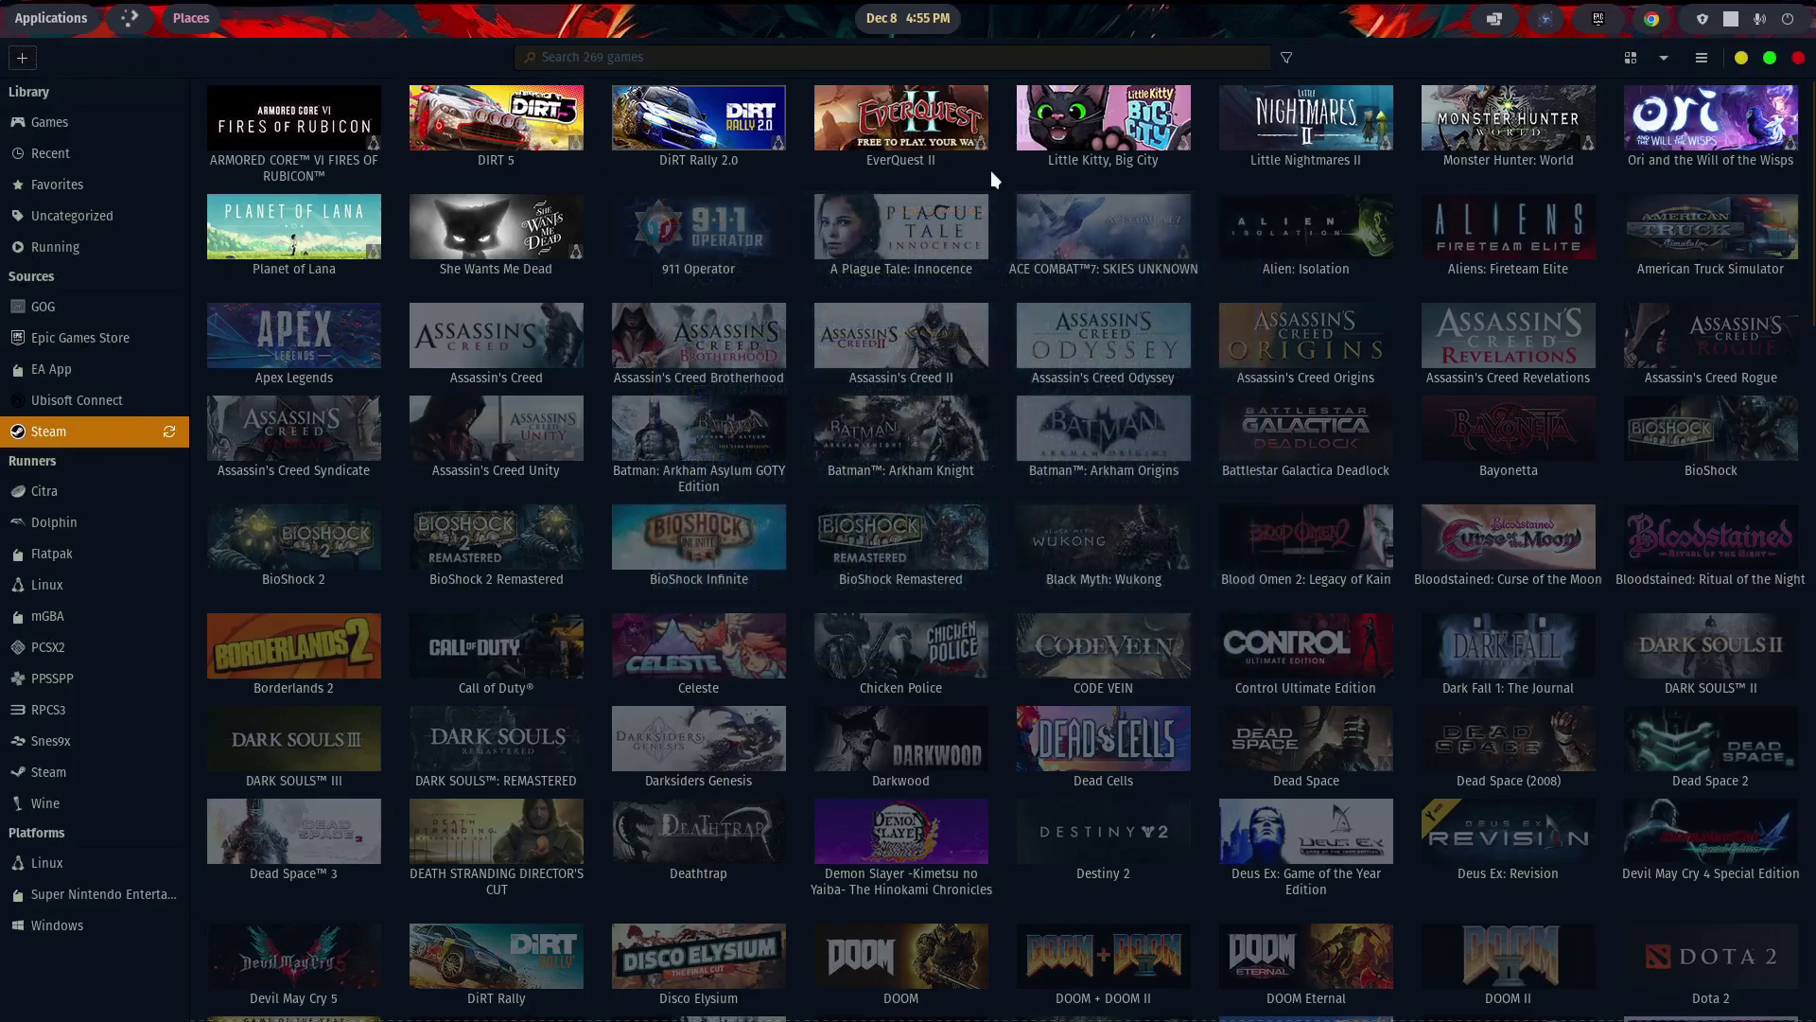
pyautogui.click(1699, 59)
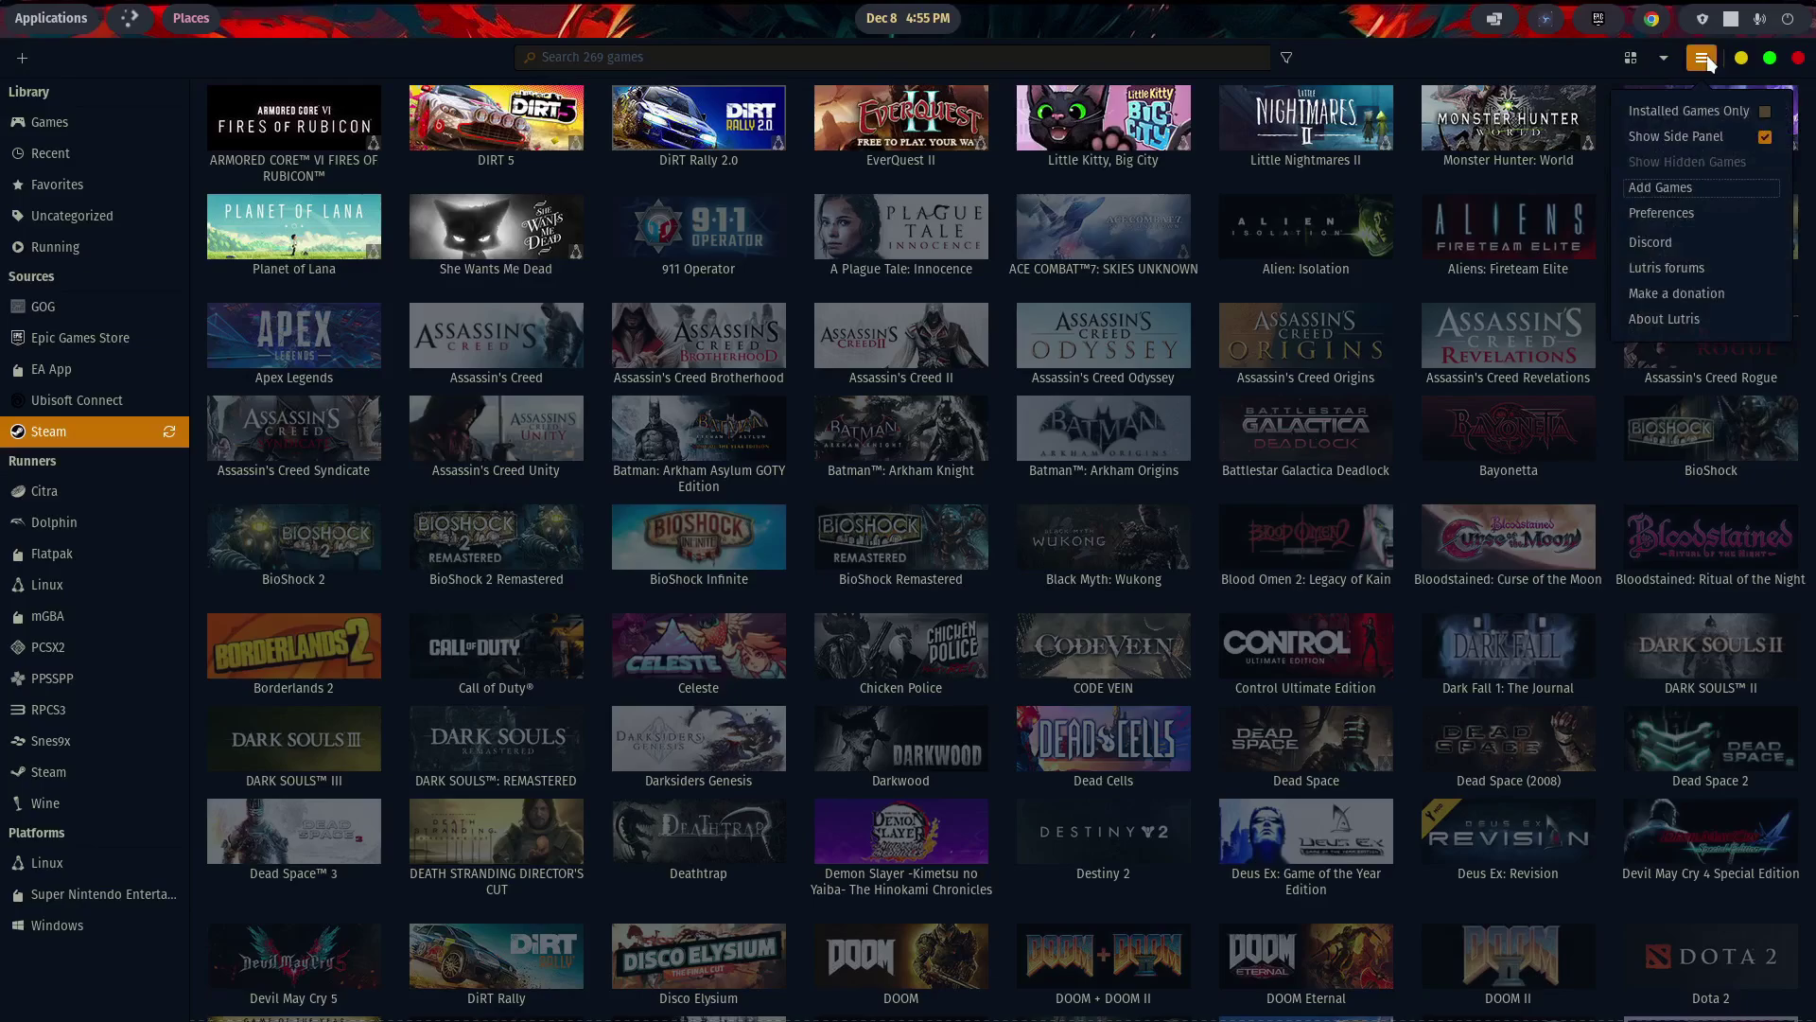
pyautogui.click(1653, 187)
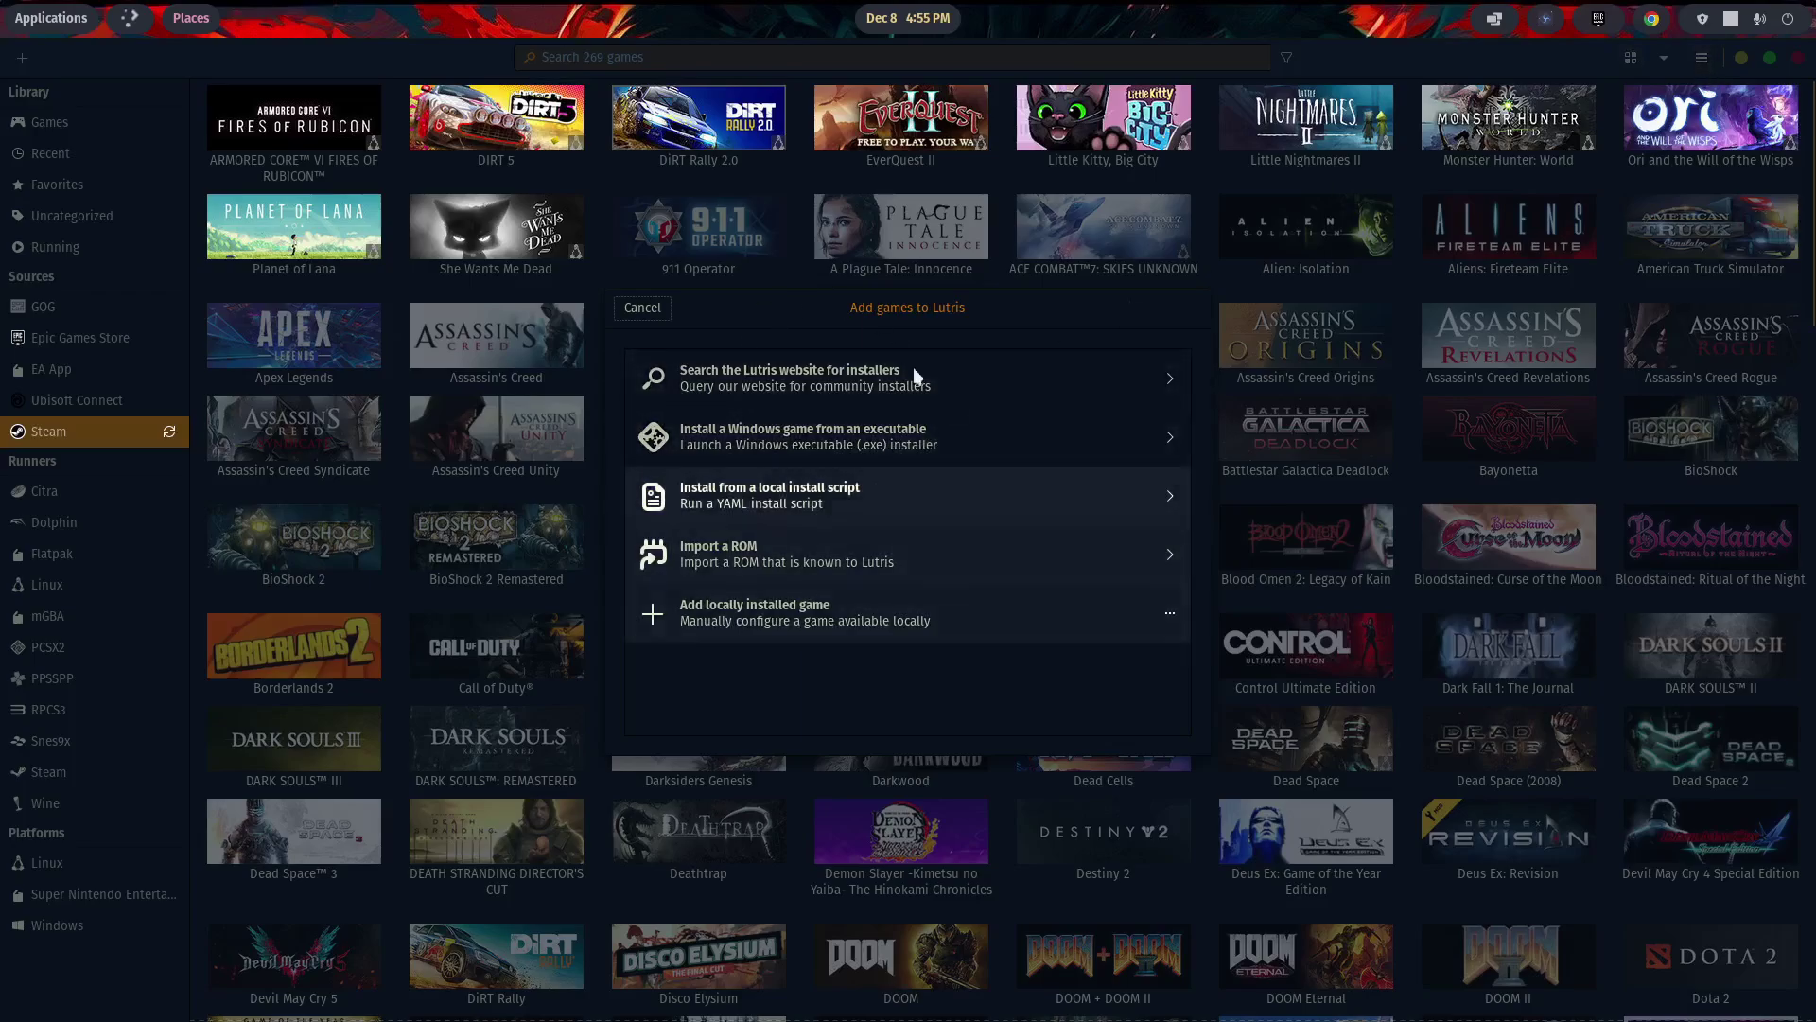
pyautogui.click(643, 309)
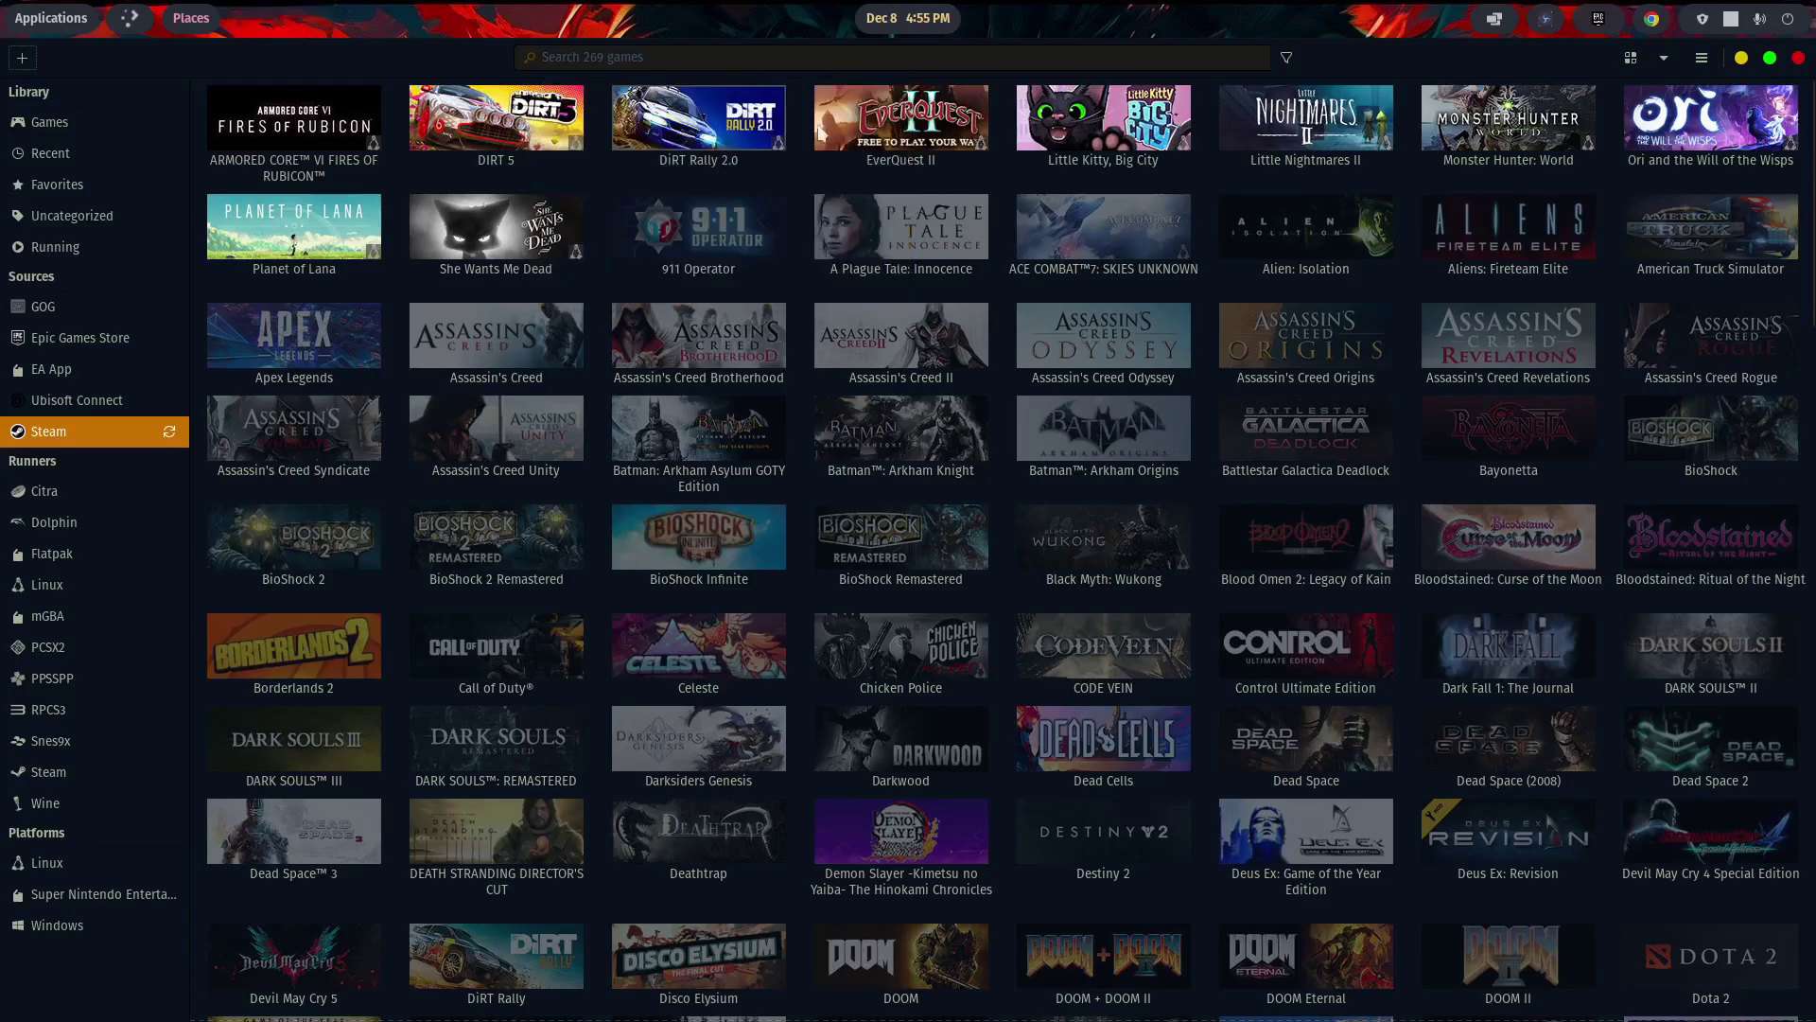
# Show the Steam library as a list, return it to the grid view, and check the zoom and sorting options.
pyautogui.click(1629, 59)
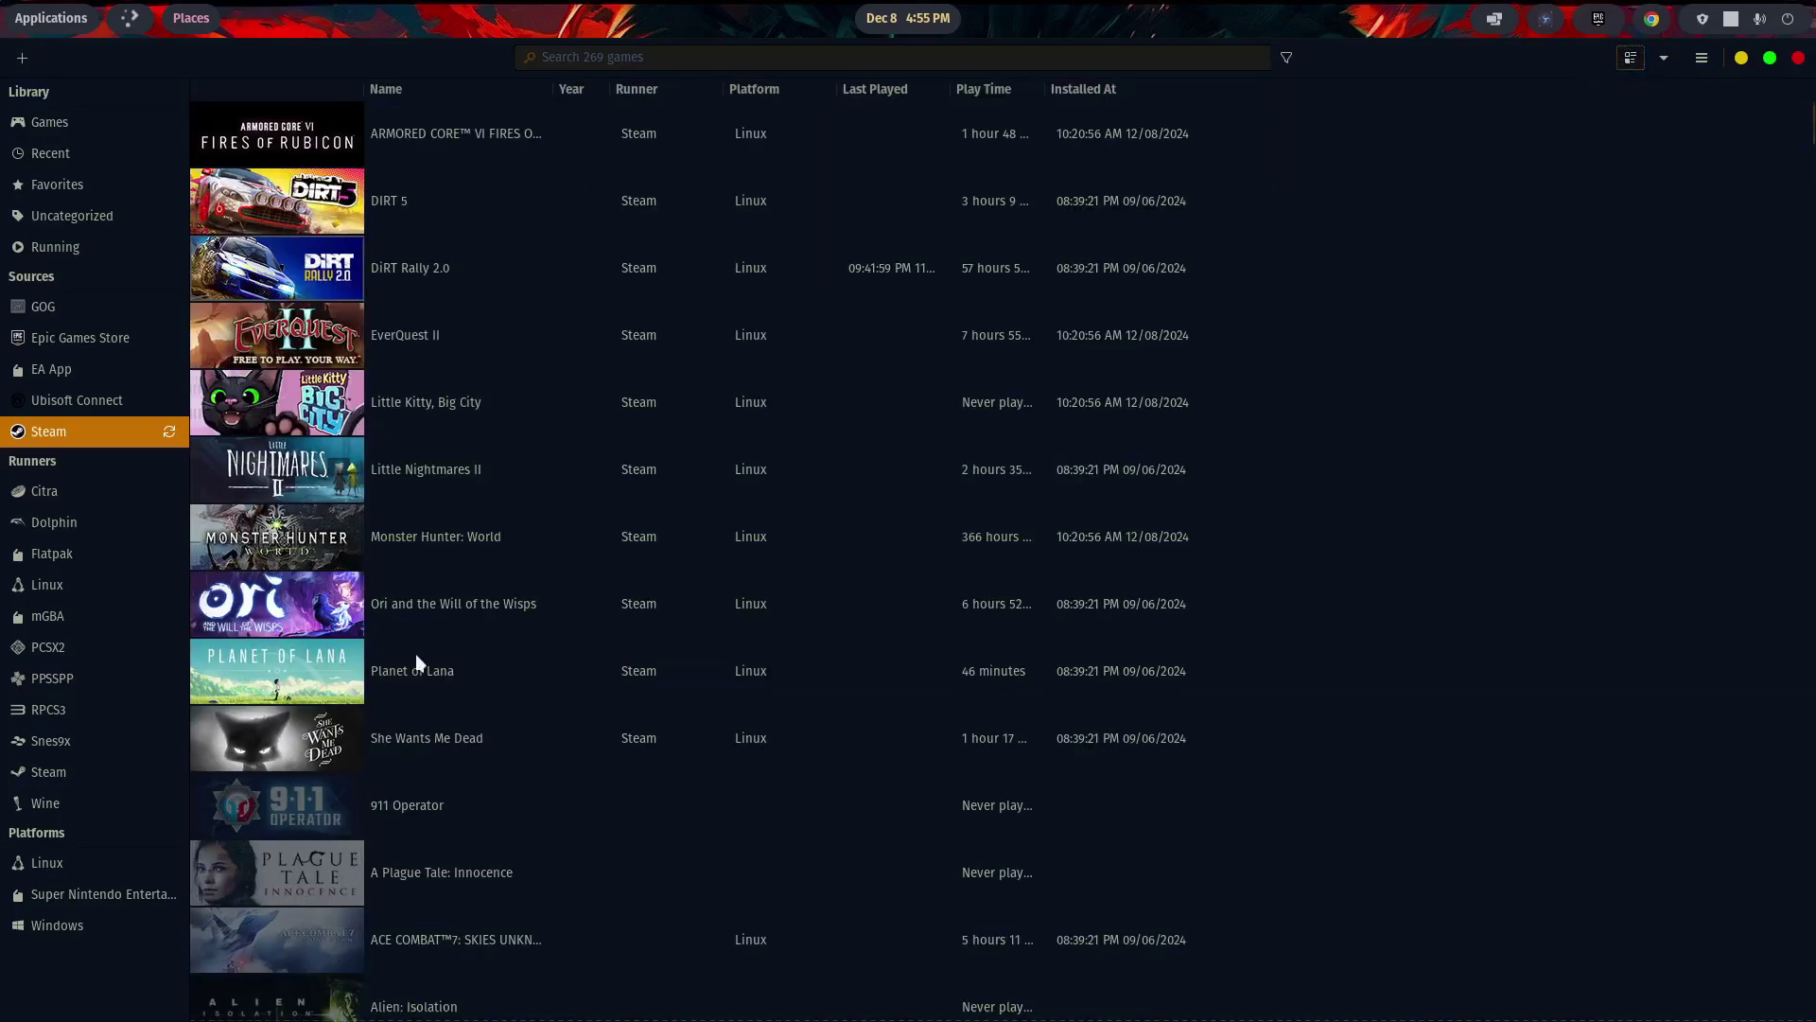
pyautogui.click(1630, 58)
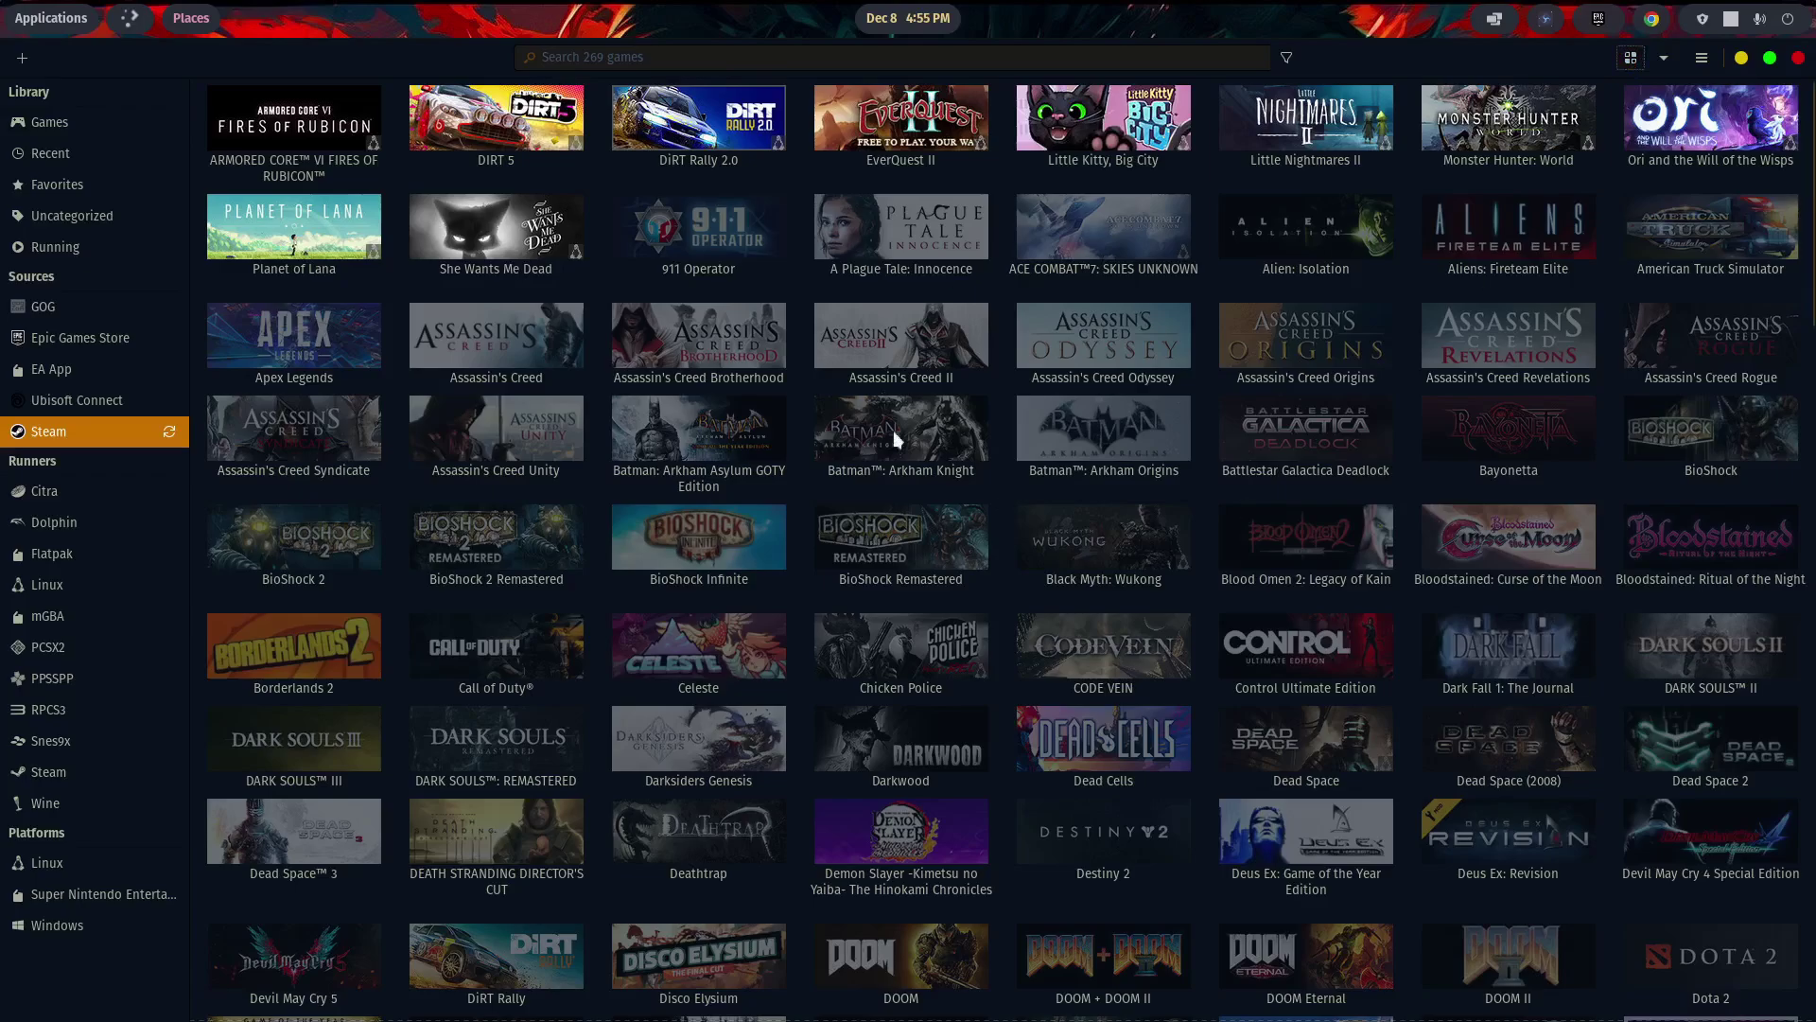
pyautogui.click(1665, 58)
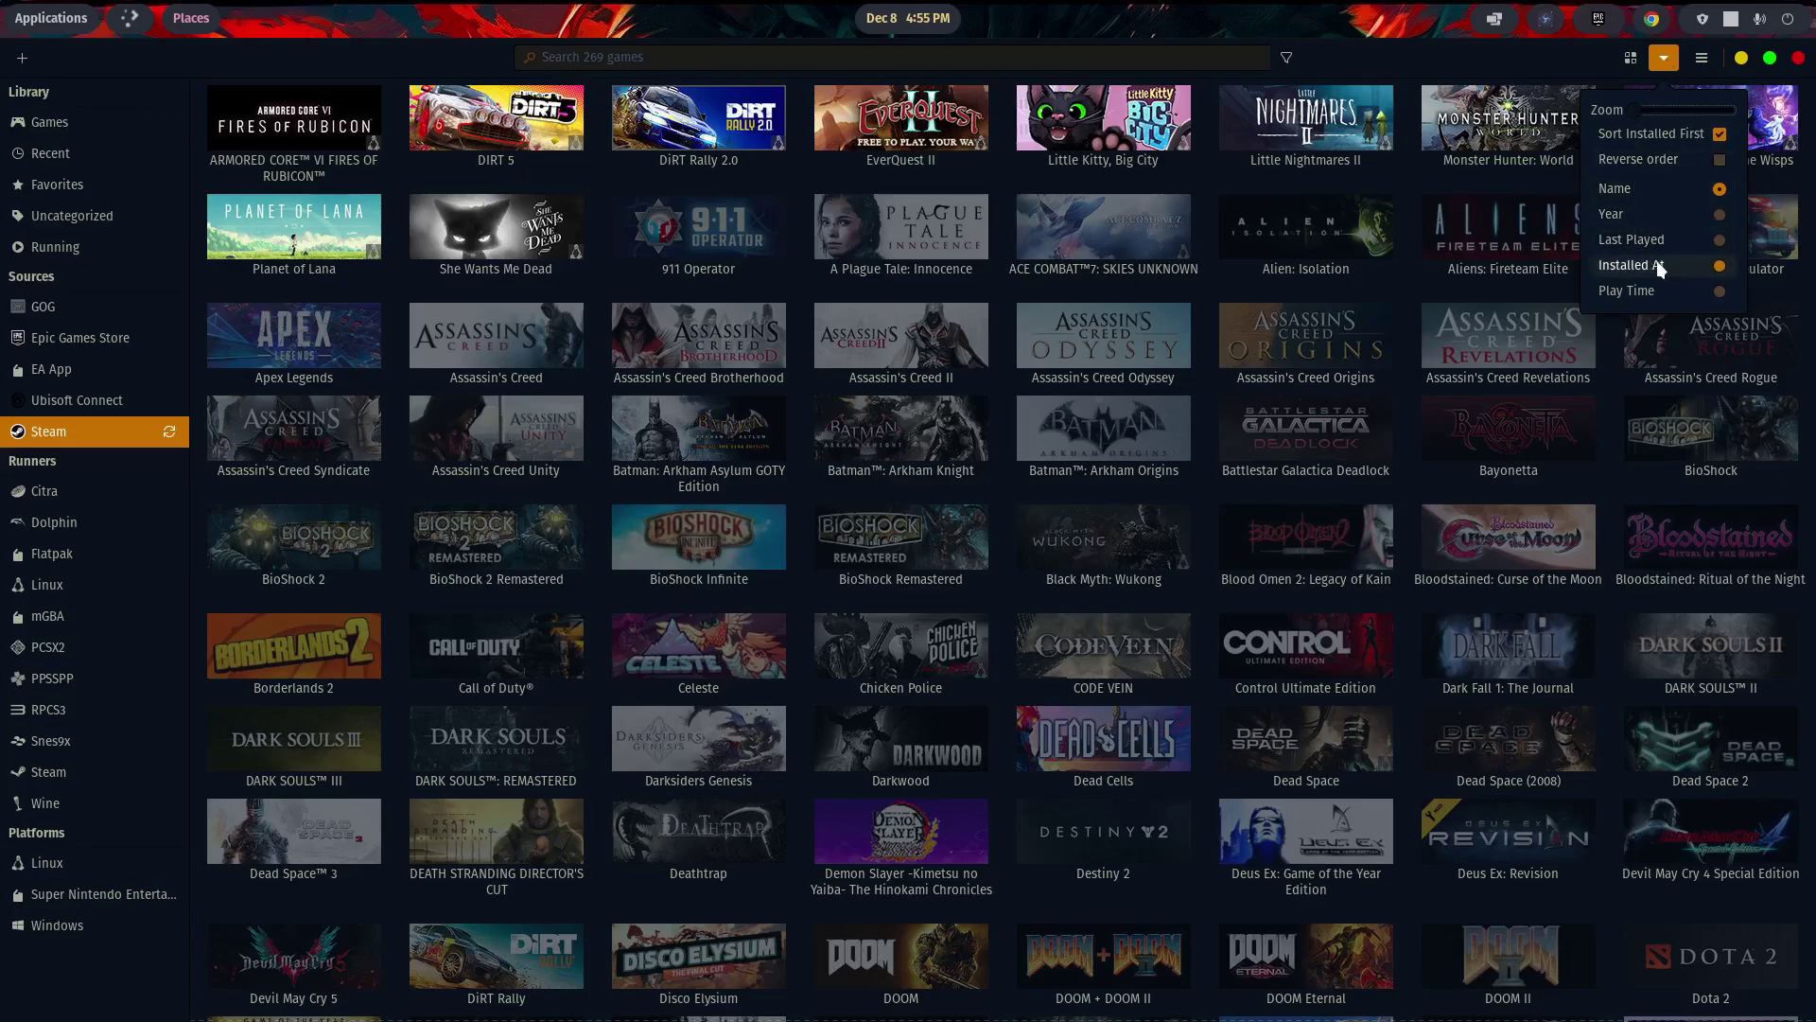
pyautogui.click(1580, 59)
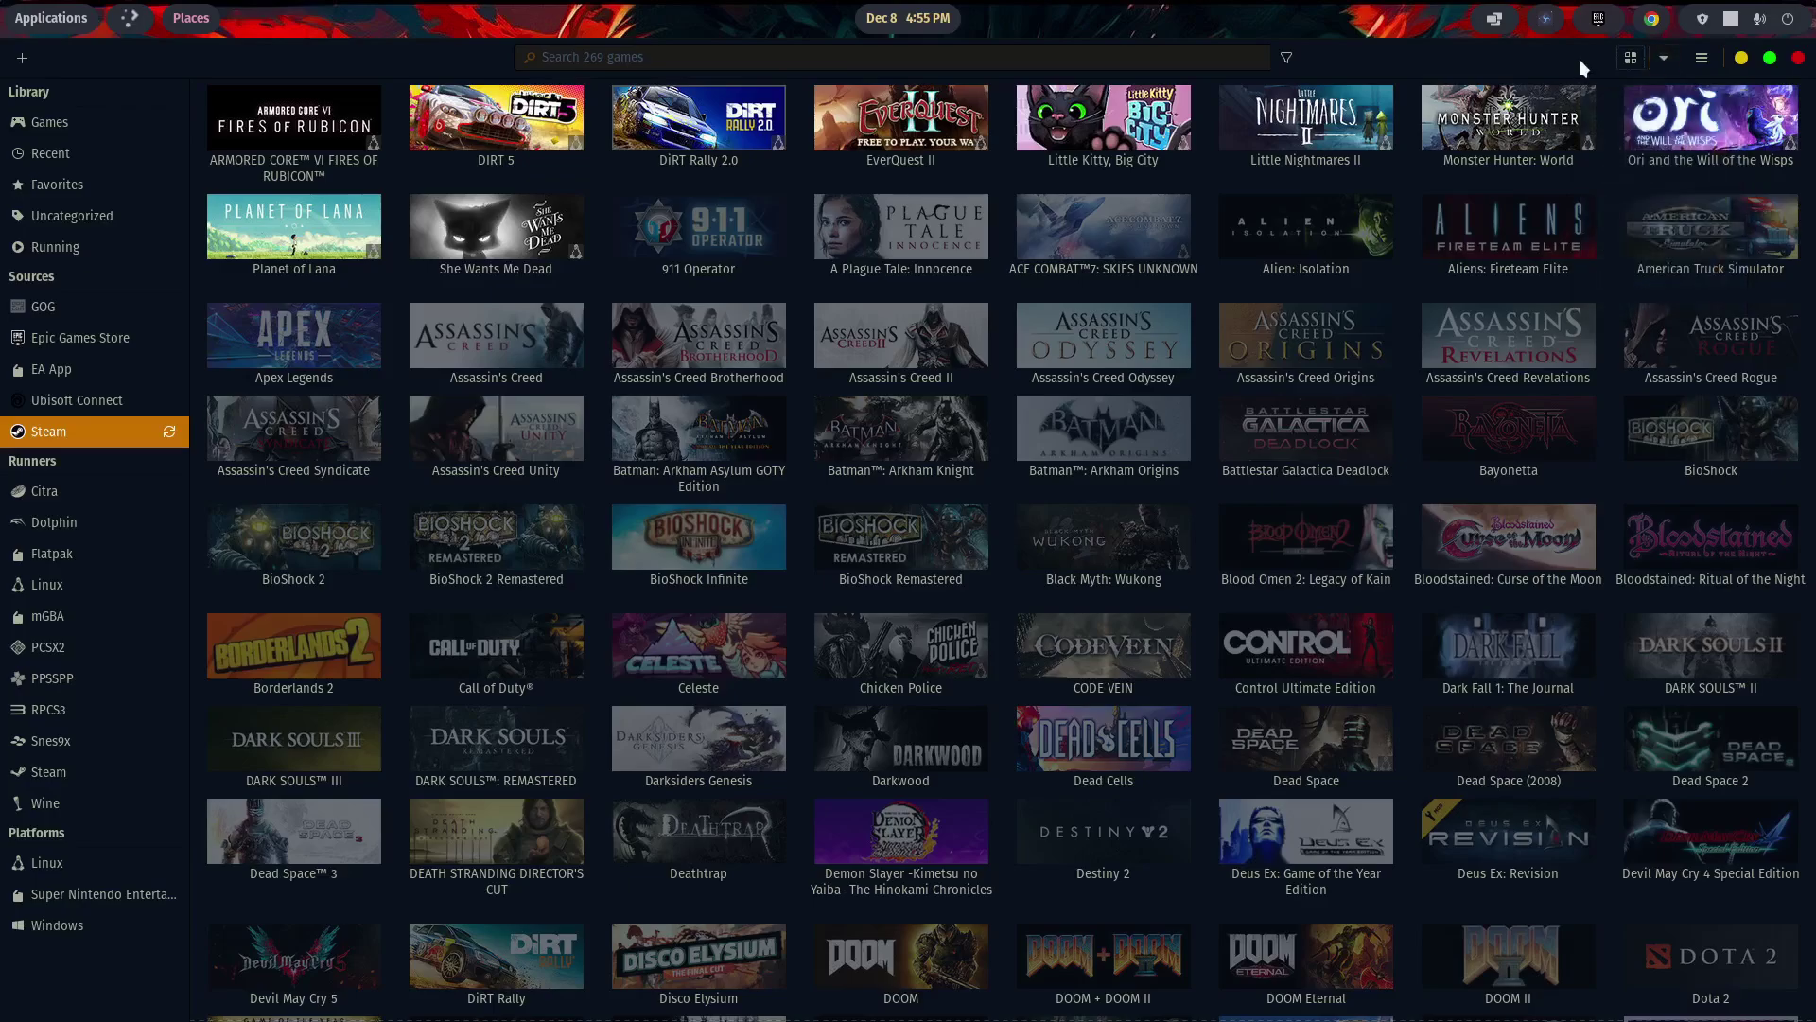
# Demonstrate the Installed Games Only and Show Side Panel options, restoring each one after toggling it.
pyautogui.click(1705, 59)
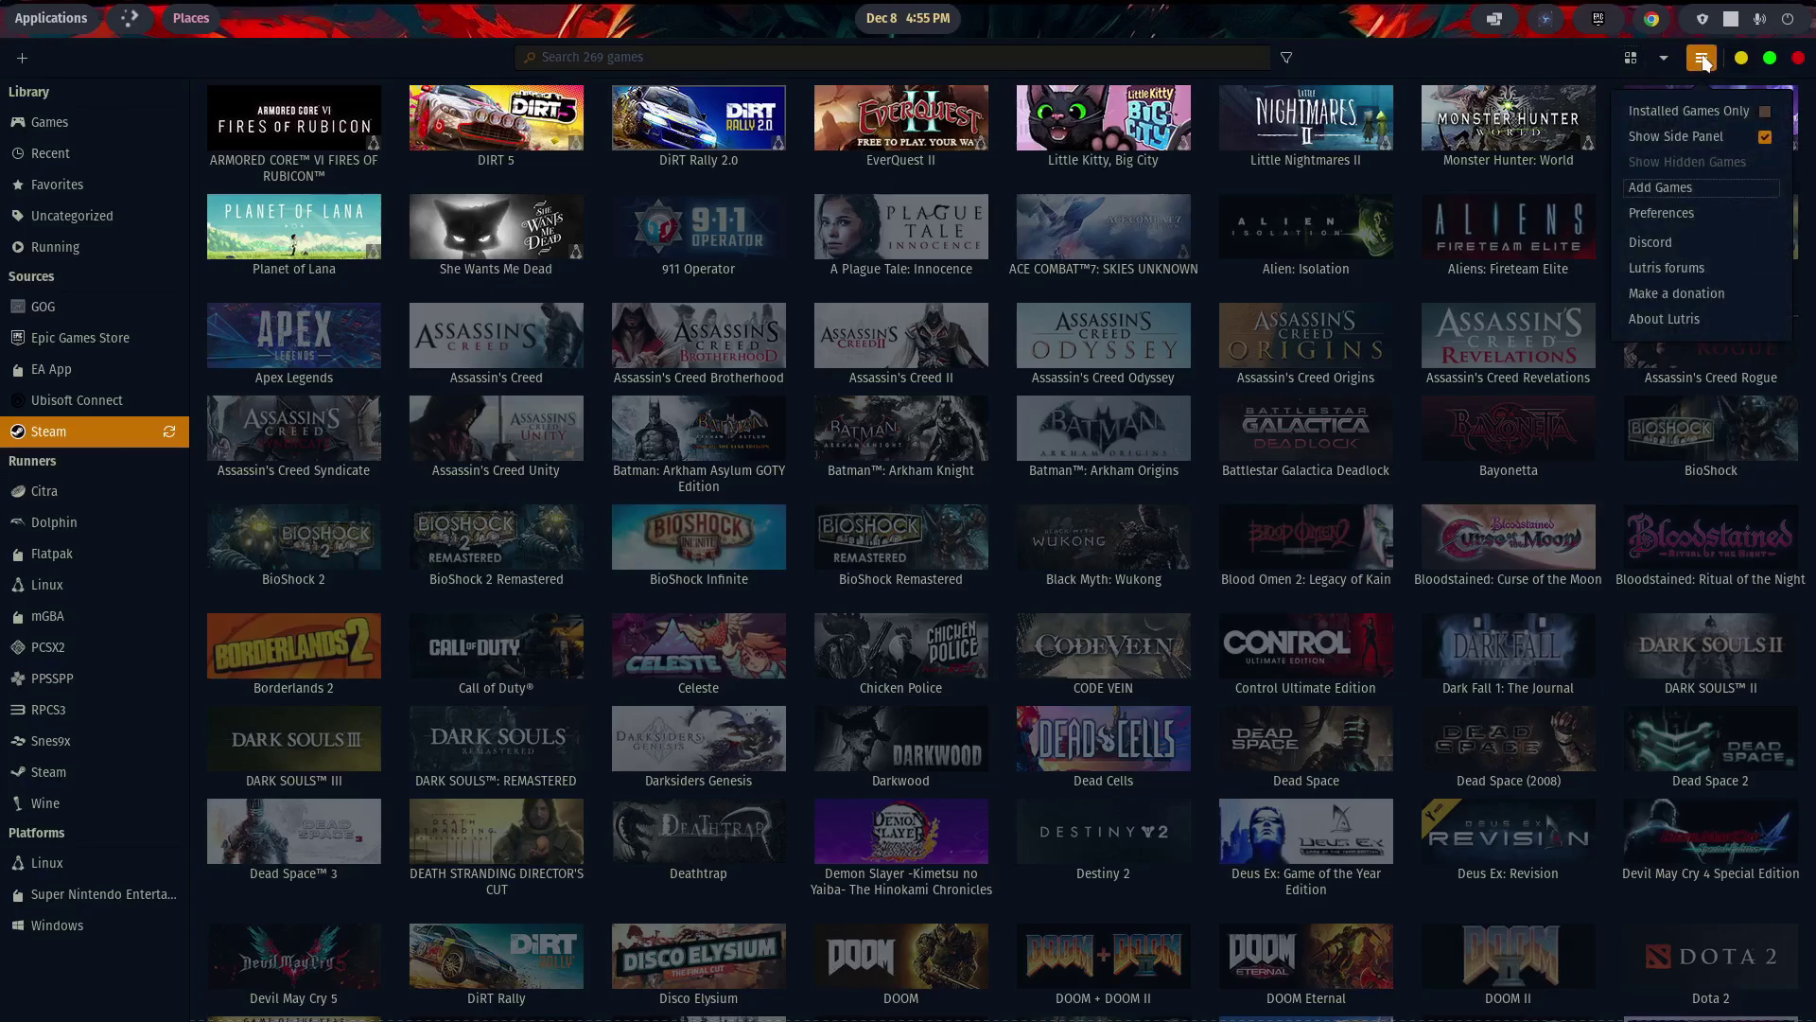
pyautogui.click(1764, 114)
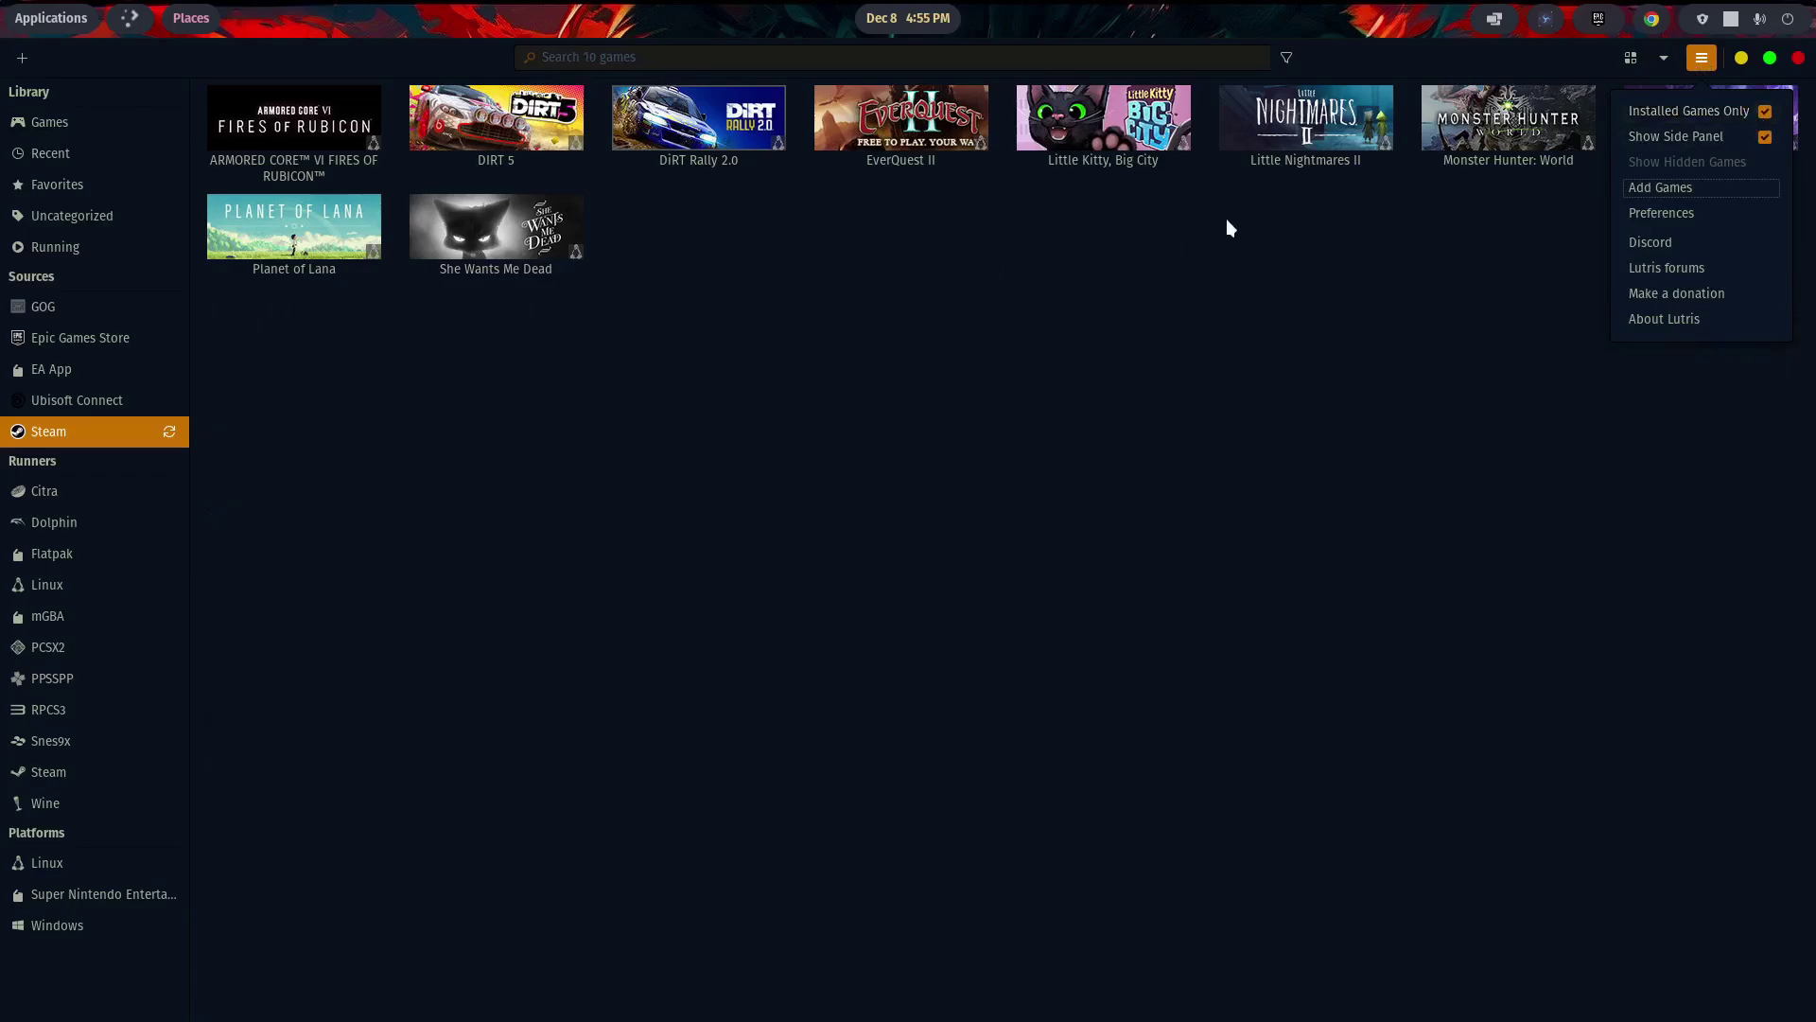
pyautogui.click(1764, 113)
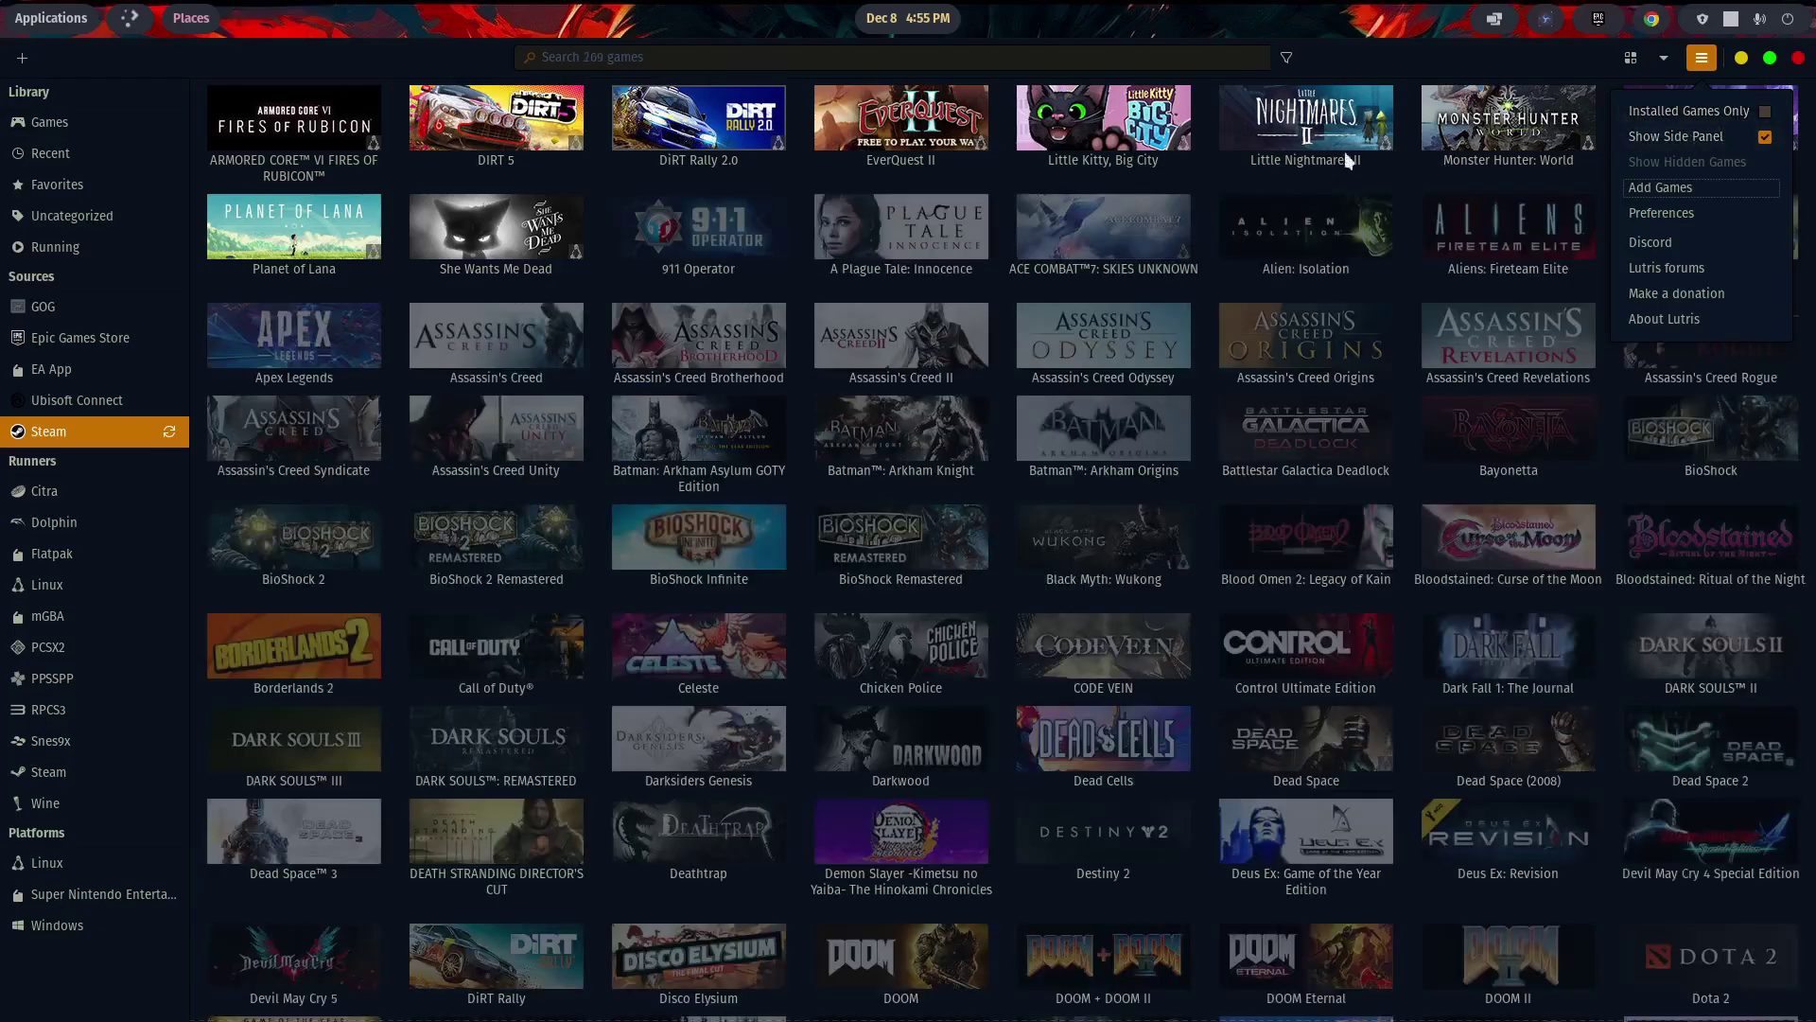
pyautogui.click(1764, 140)
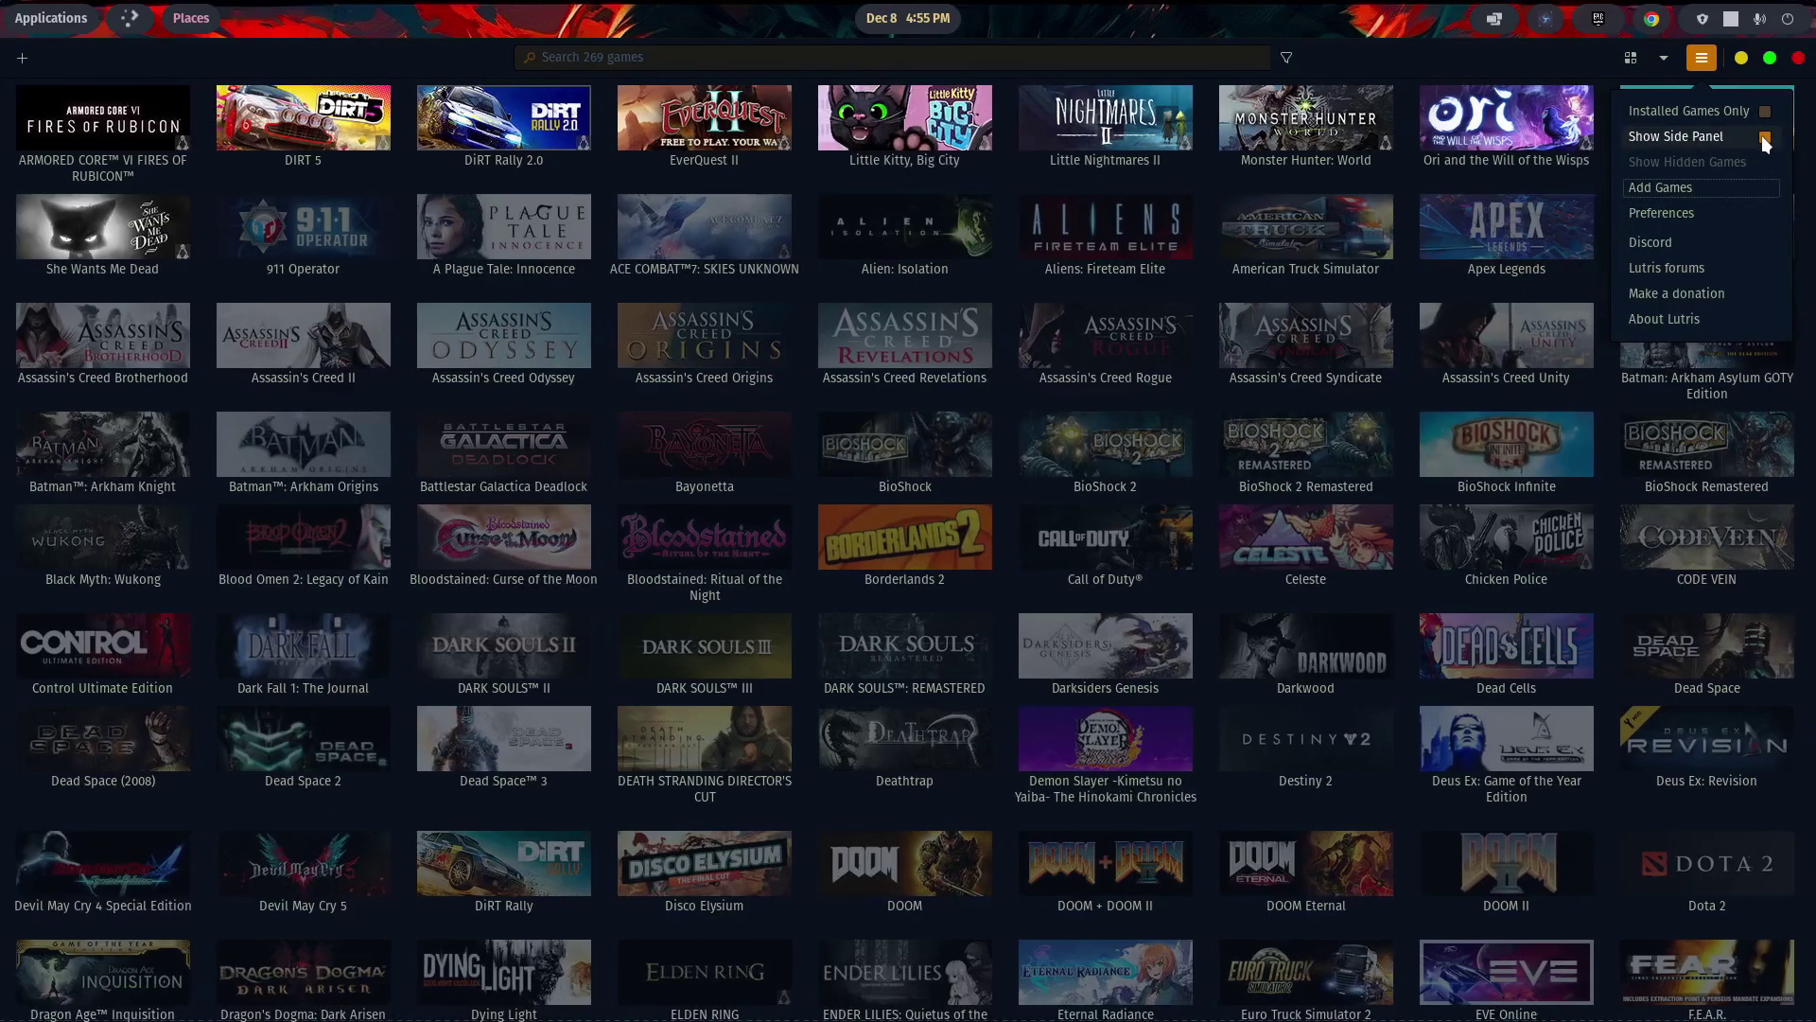
pyautogui.click(1764, 139)
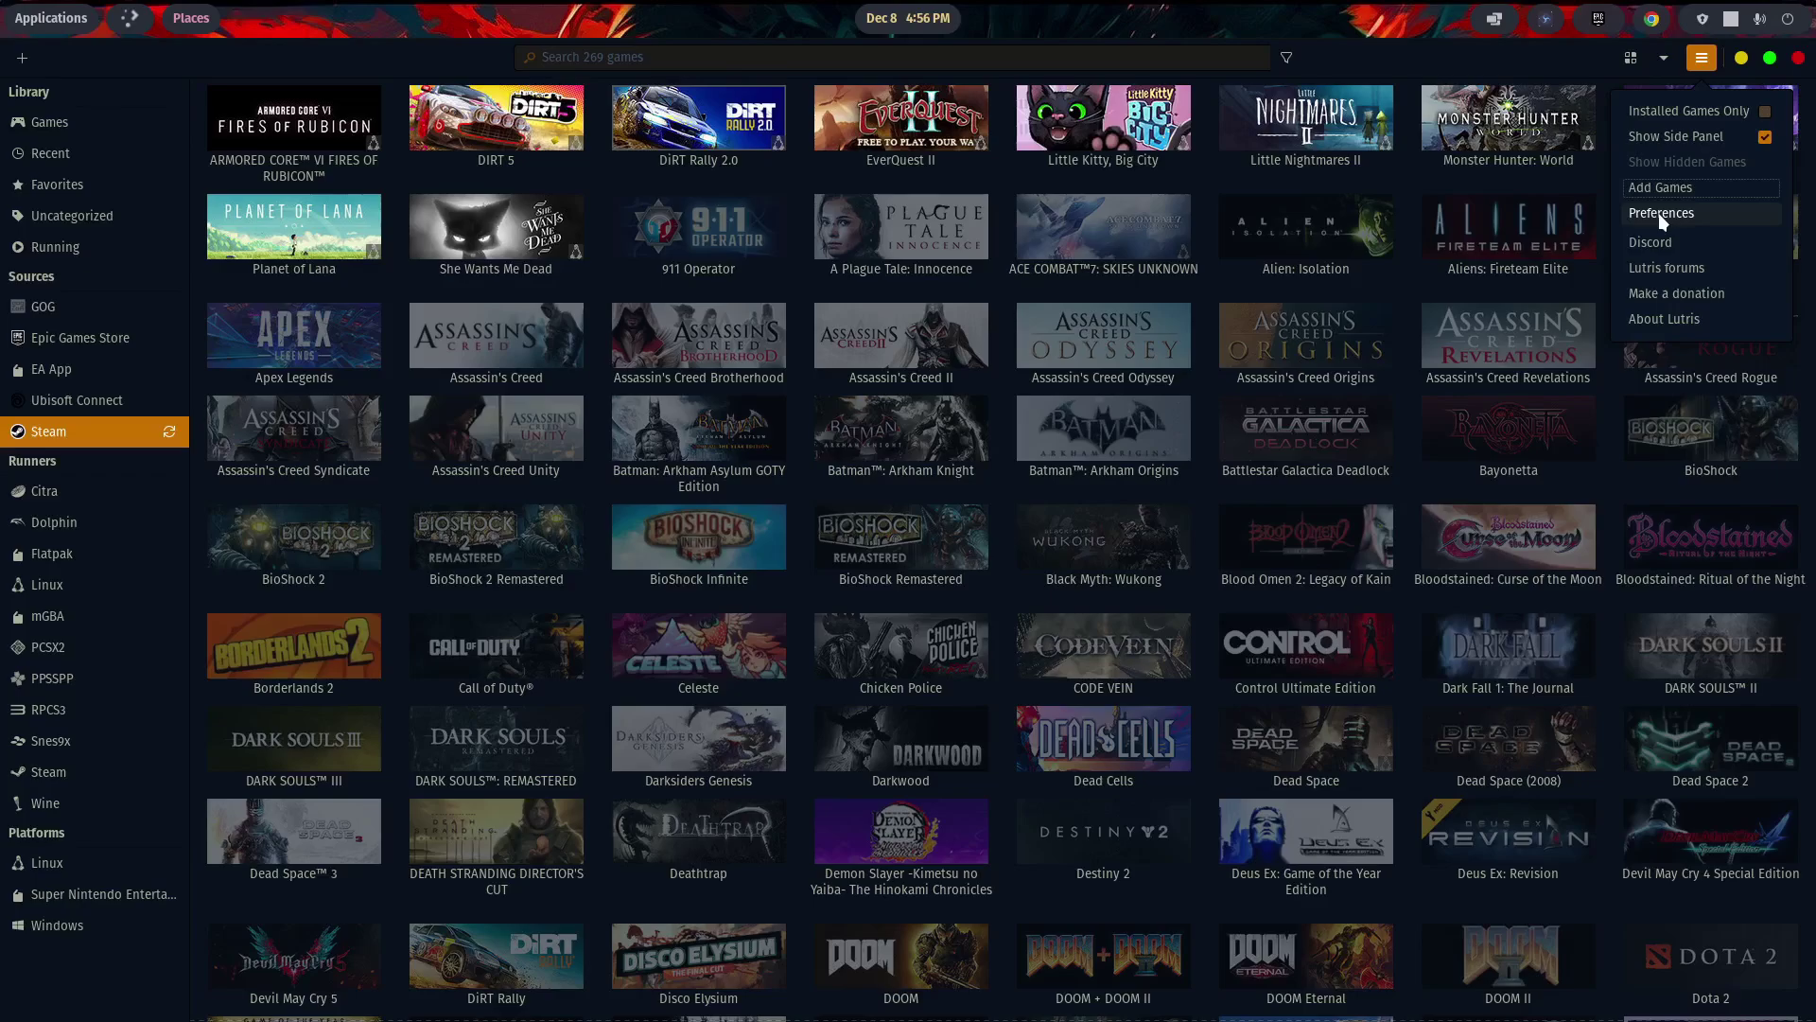
# Open the Lutris preferences, browse the available runners and install the melonDS Nintendo DS emulator.
pyautogui.click(1659, 213)
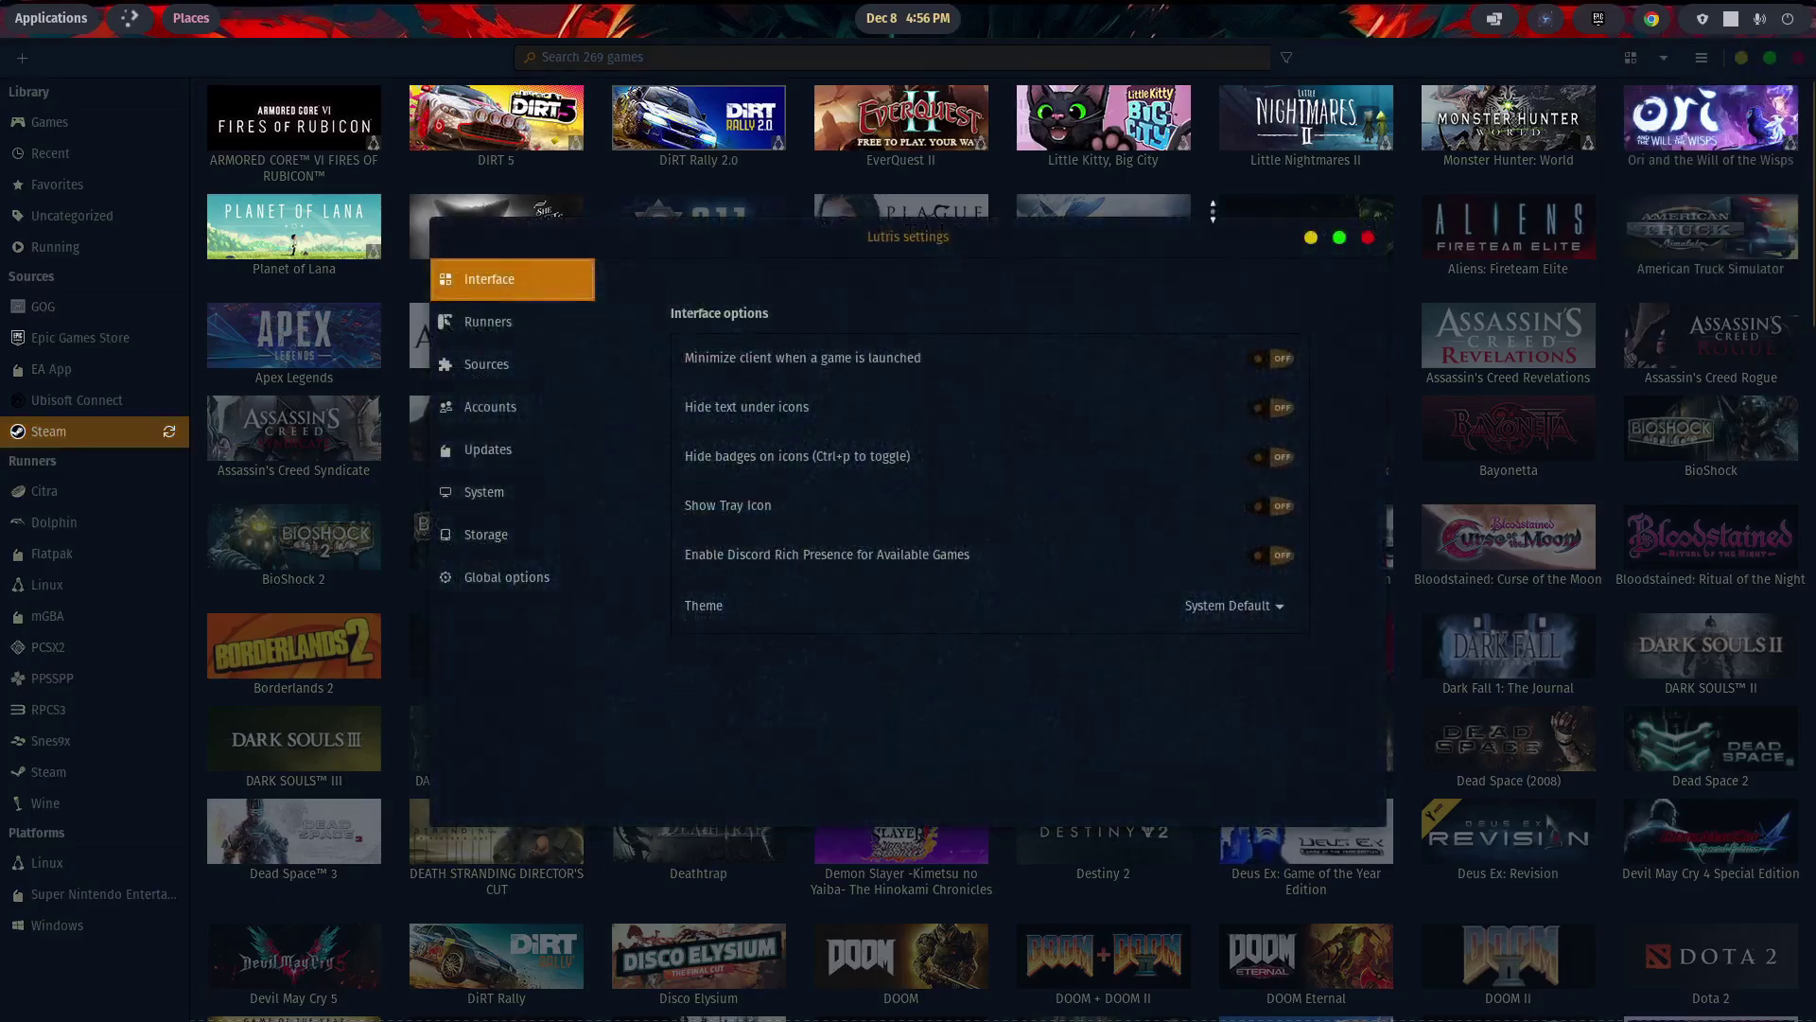
pyautogui.click(463, 322)
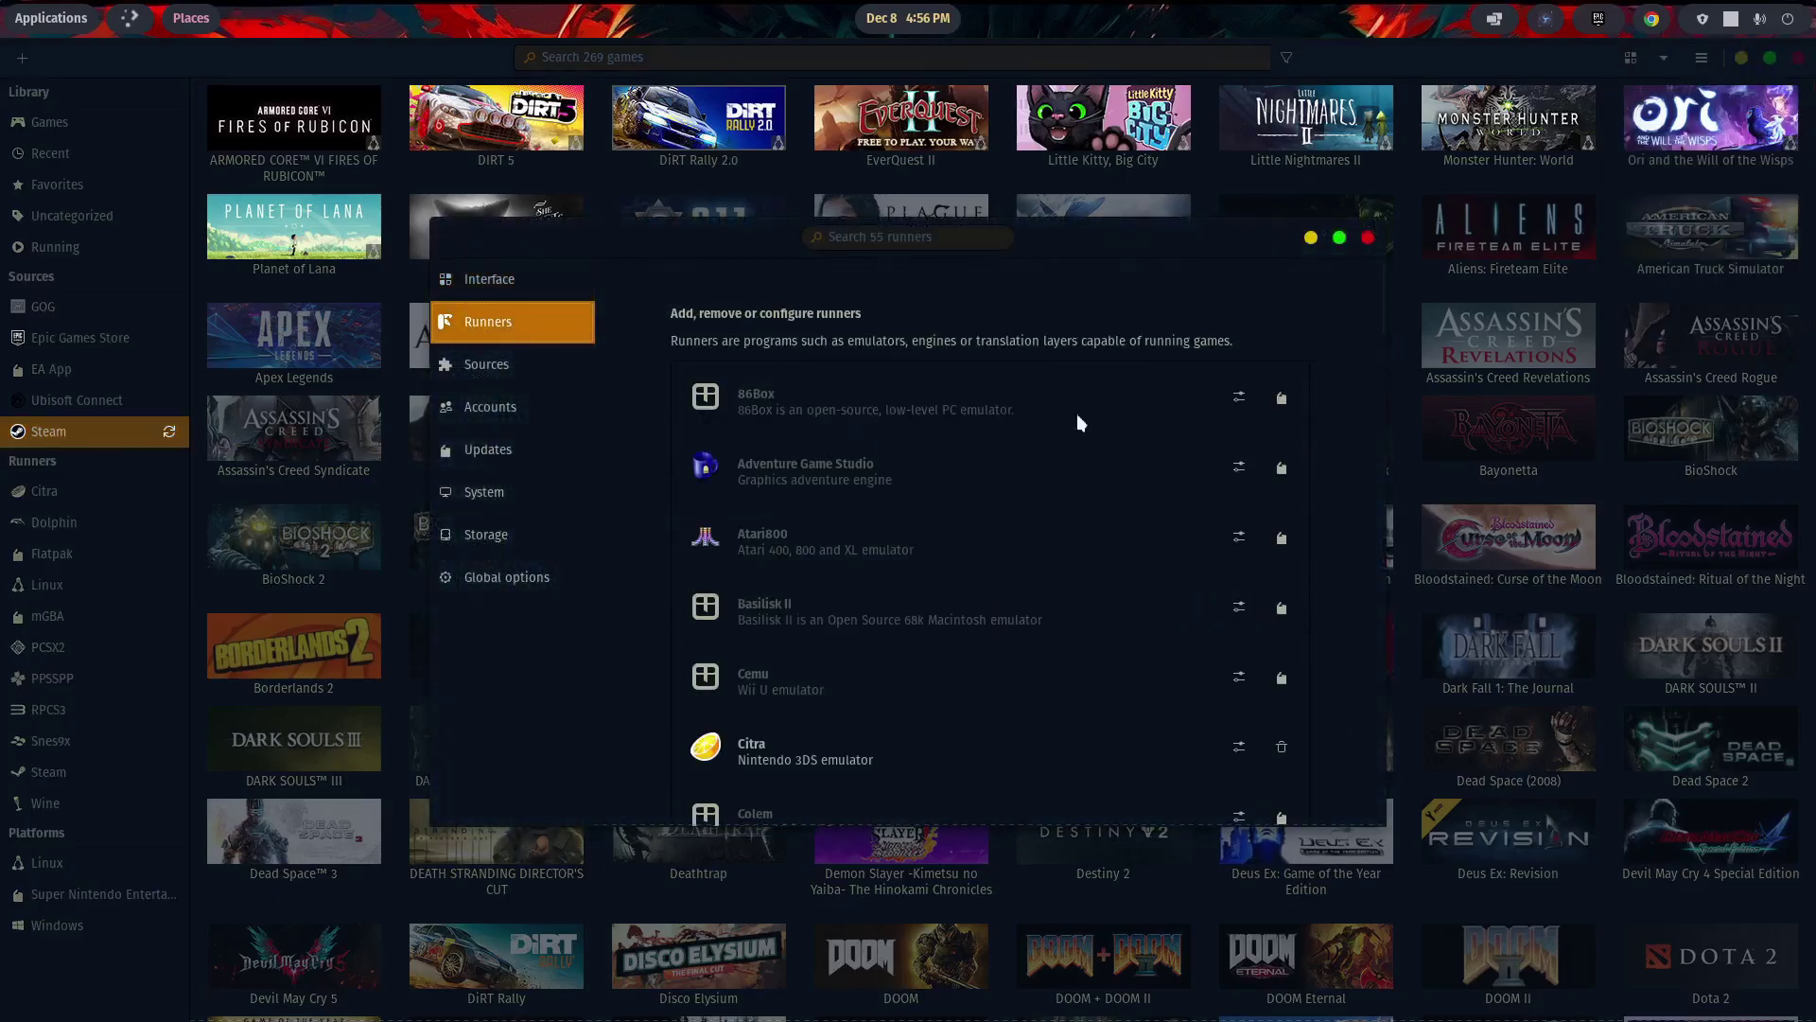
pyautogui.scroll(-5, 986, 477)
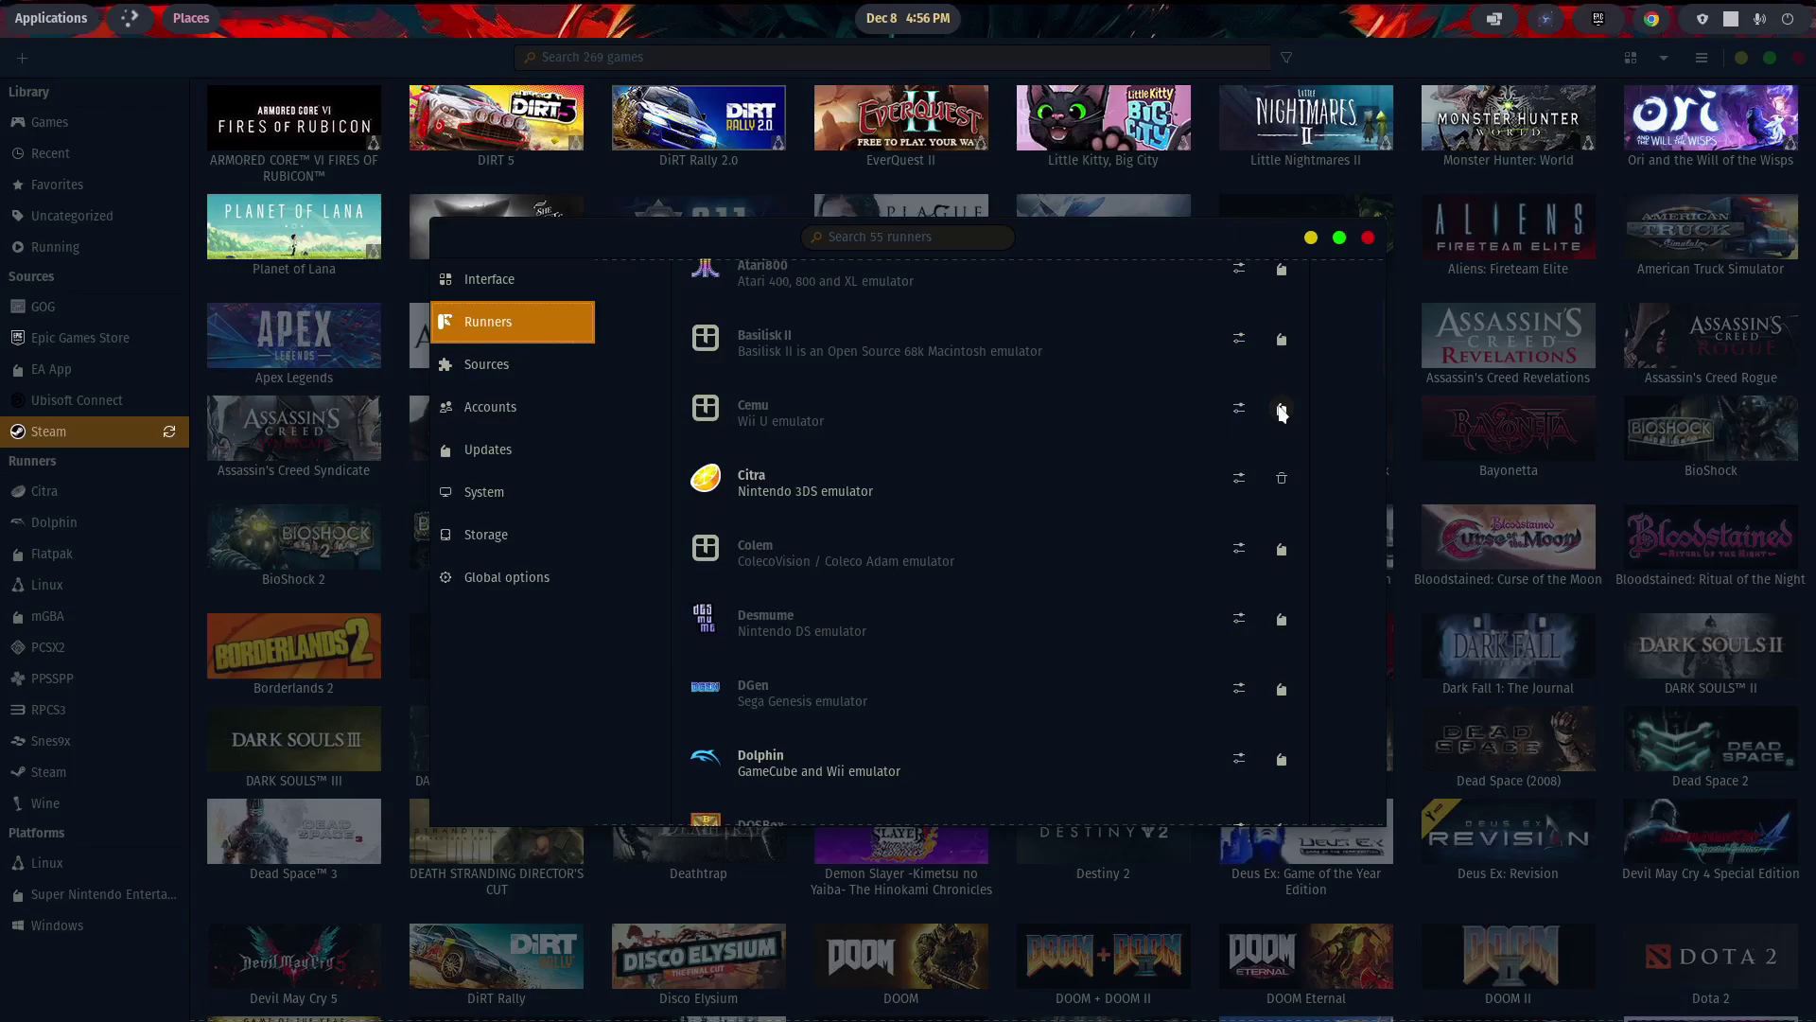
pyautogui.scroll(-2, 844, 511)
pyautogui.scroll(-9, 846, 511)
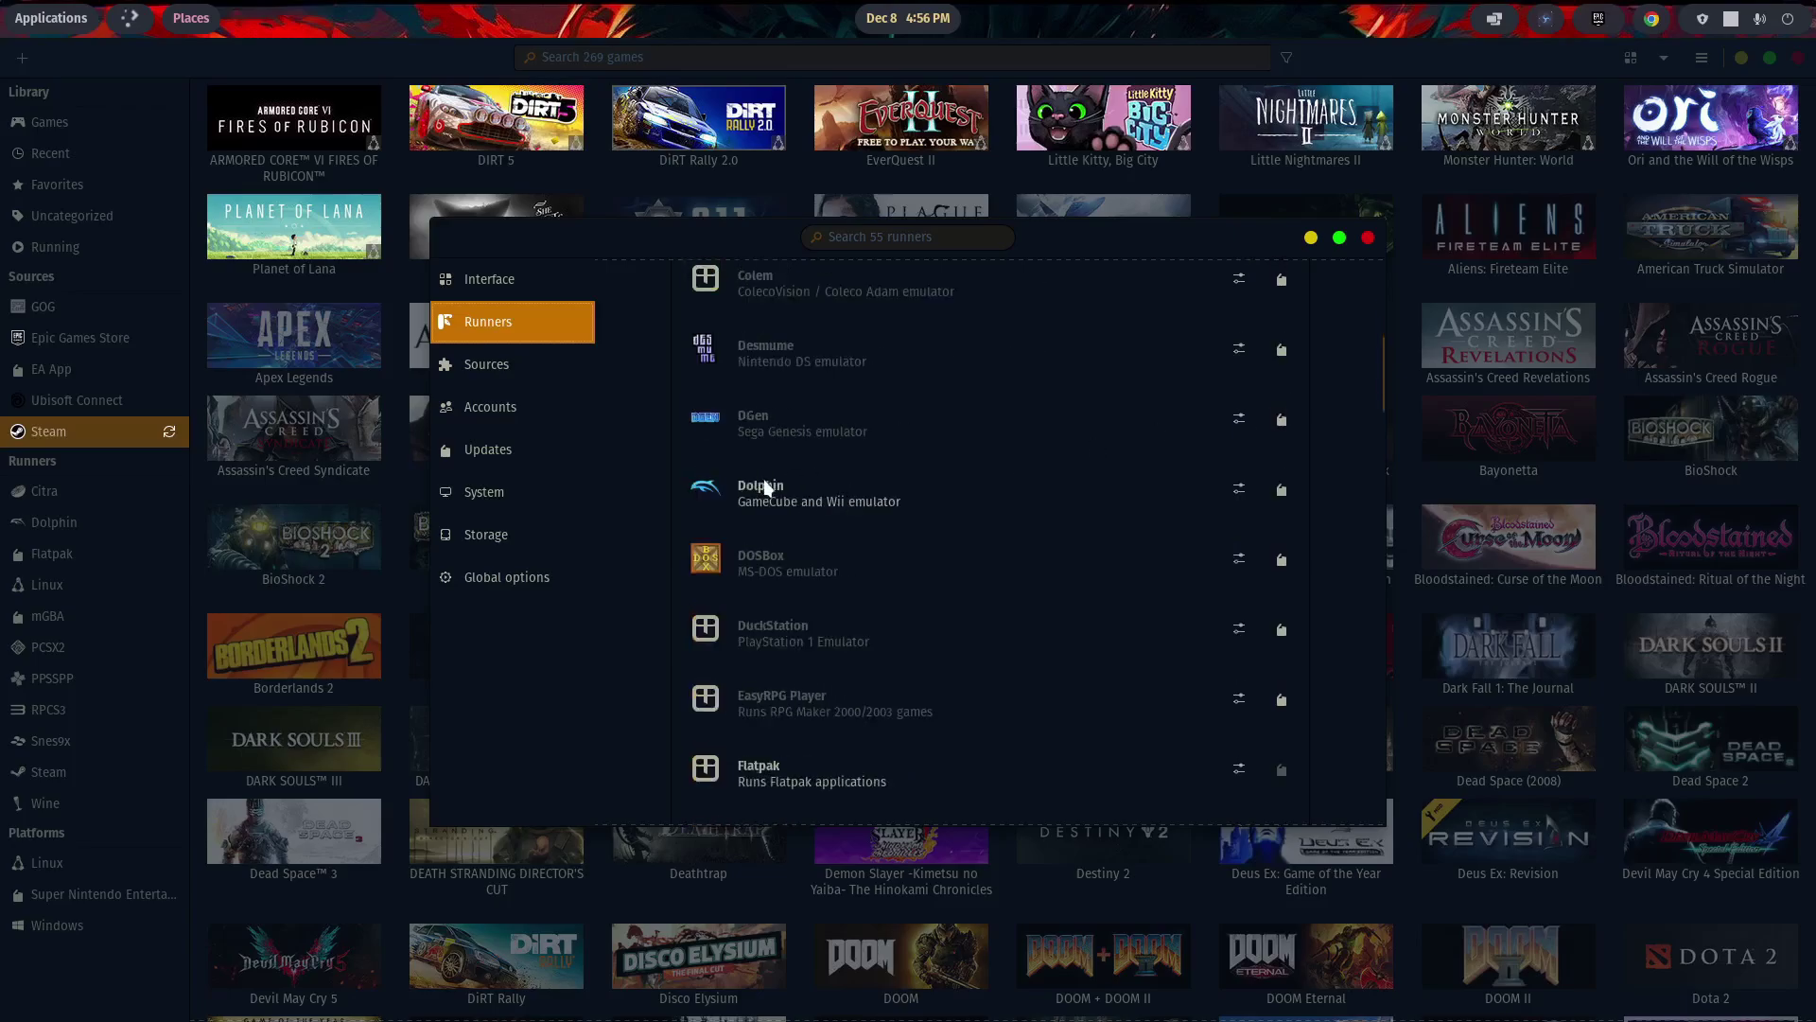
pyautogui.scroll(-7, 893, 497)
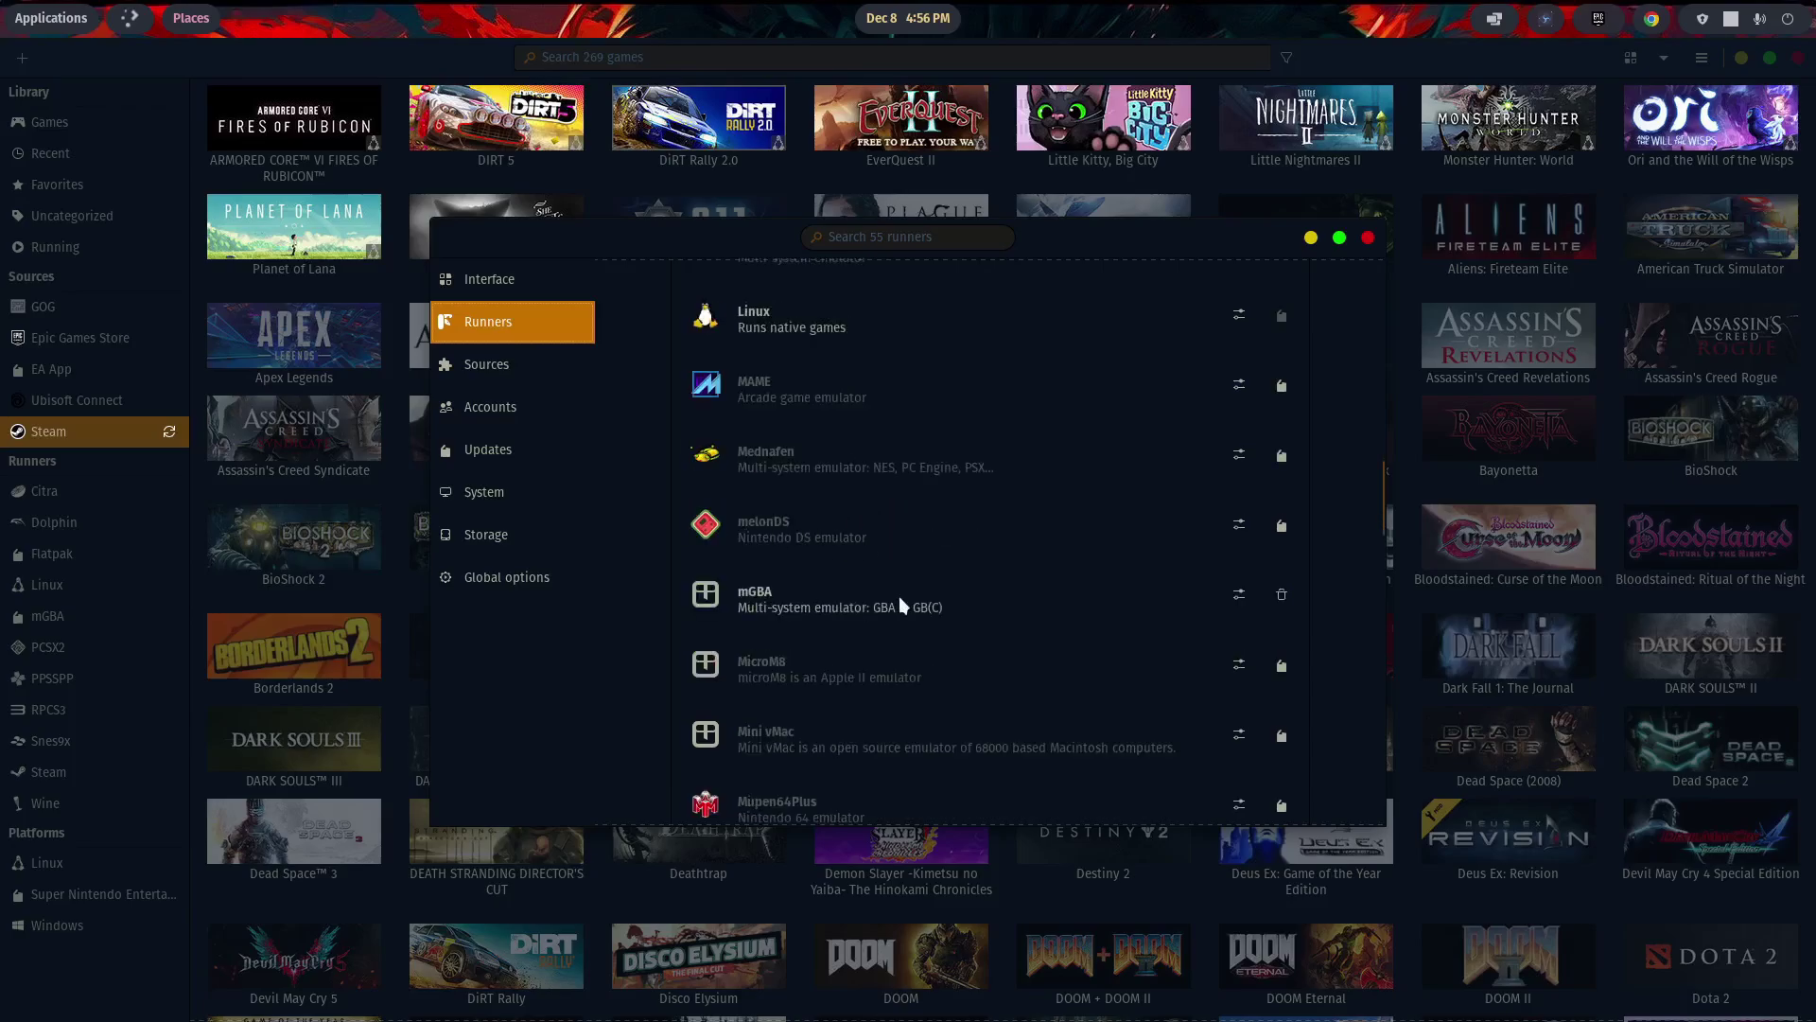
pyautogui.scroll(-3, 899, 596)
pyautogui.scroll(4, 904, 592)
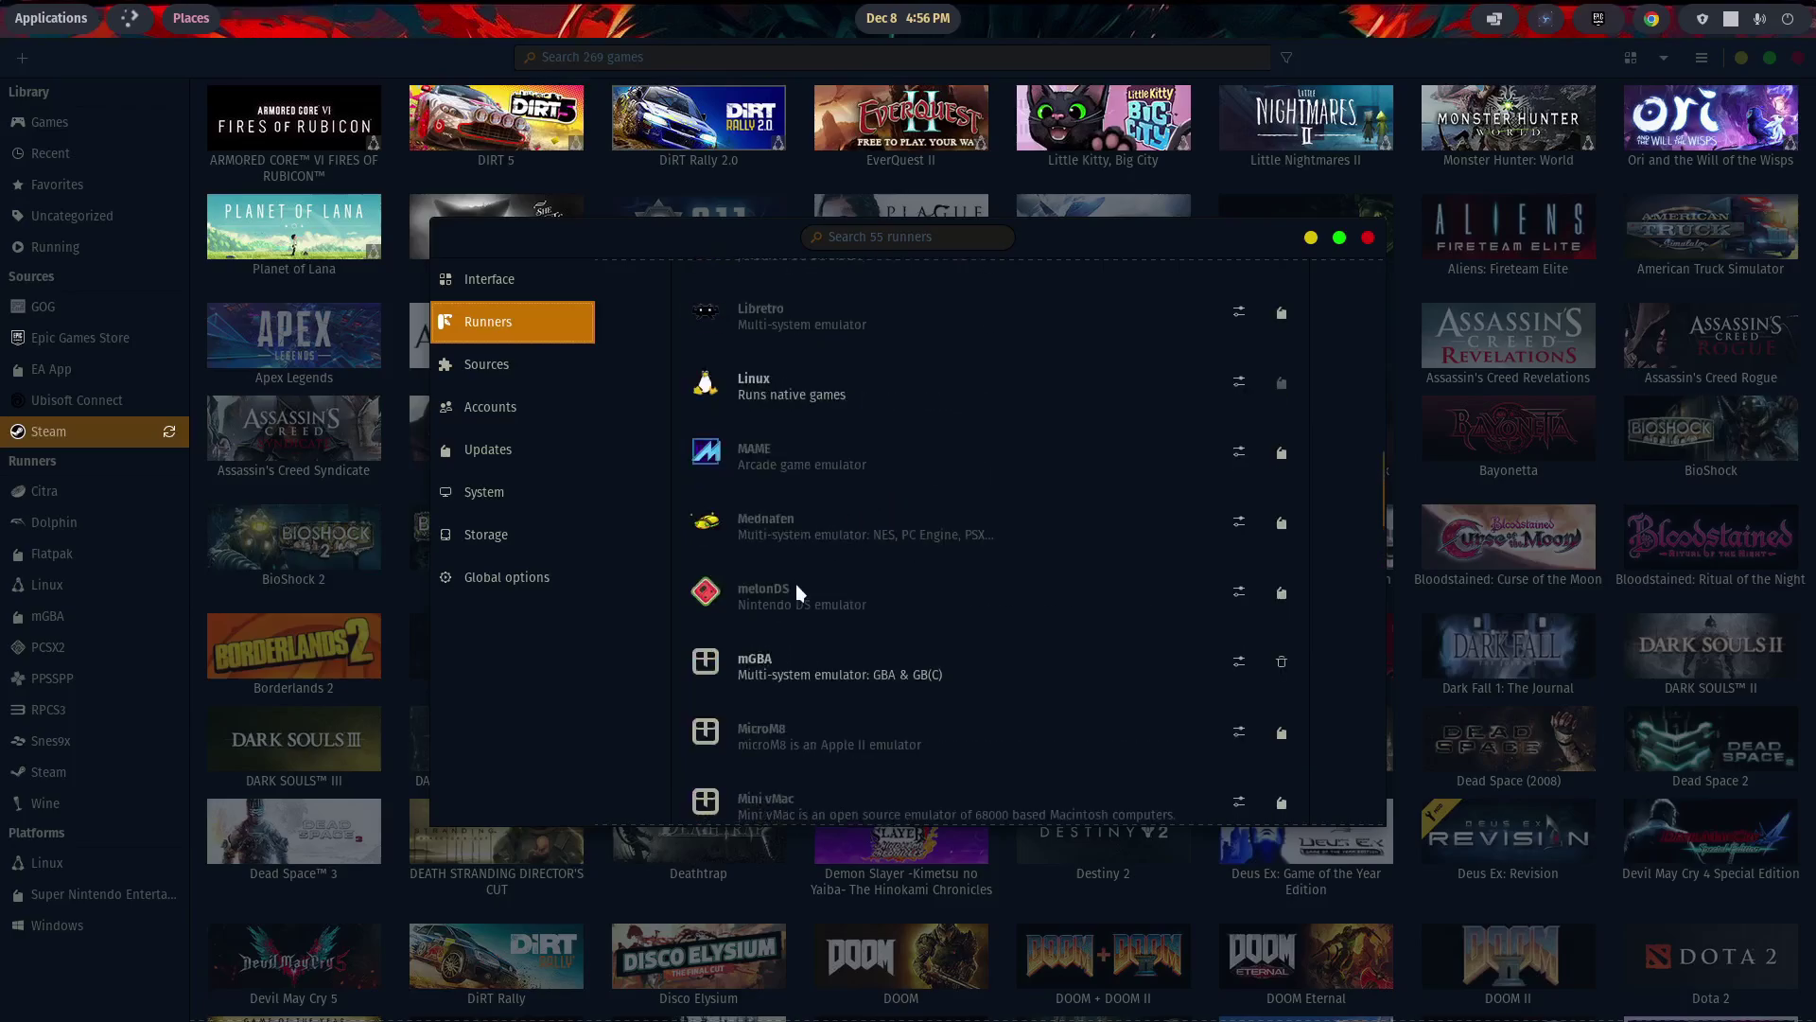
pyautogui.click(1283, 593)
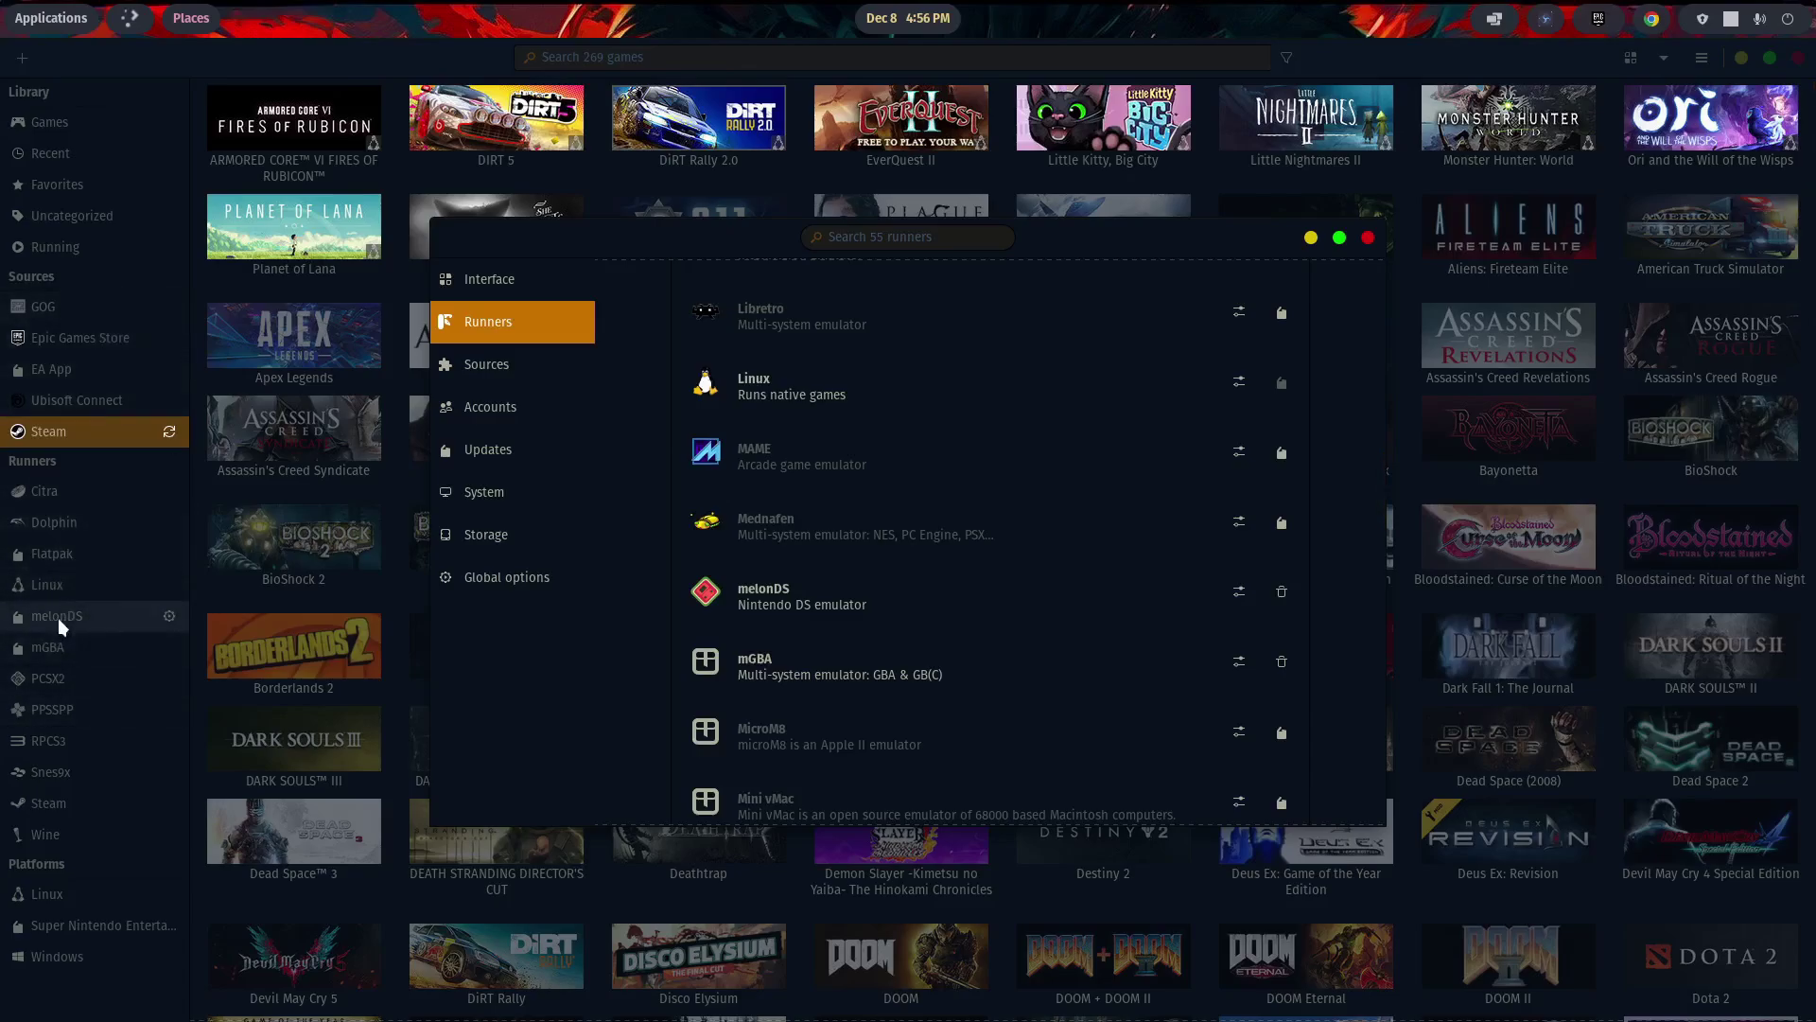
# Look through the remaining runners down to Wine and Yuzu, and return to the interface options.
pyautogui.scroll(-10, 925, 511)
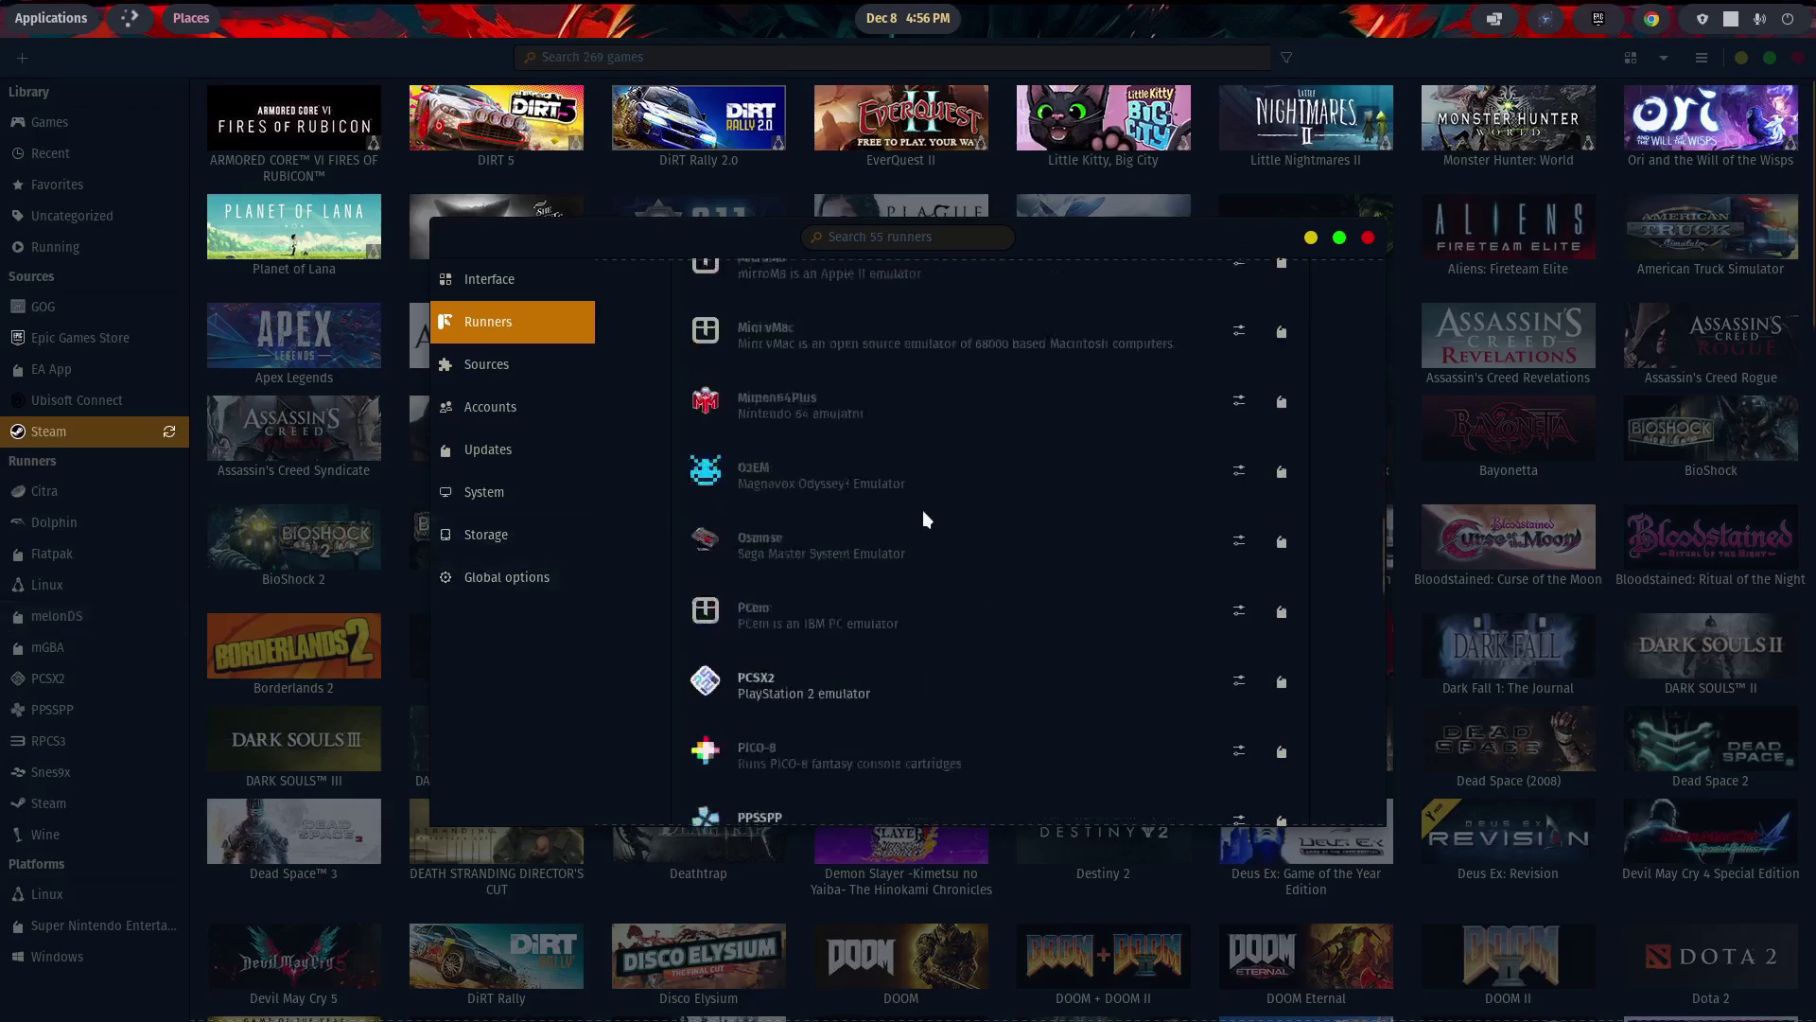
pyautogui.scroll(-10, 925, 512)
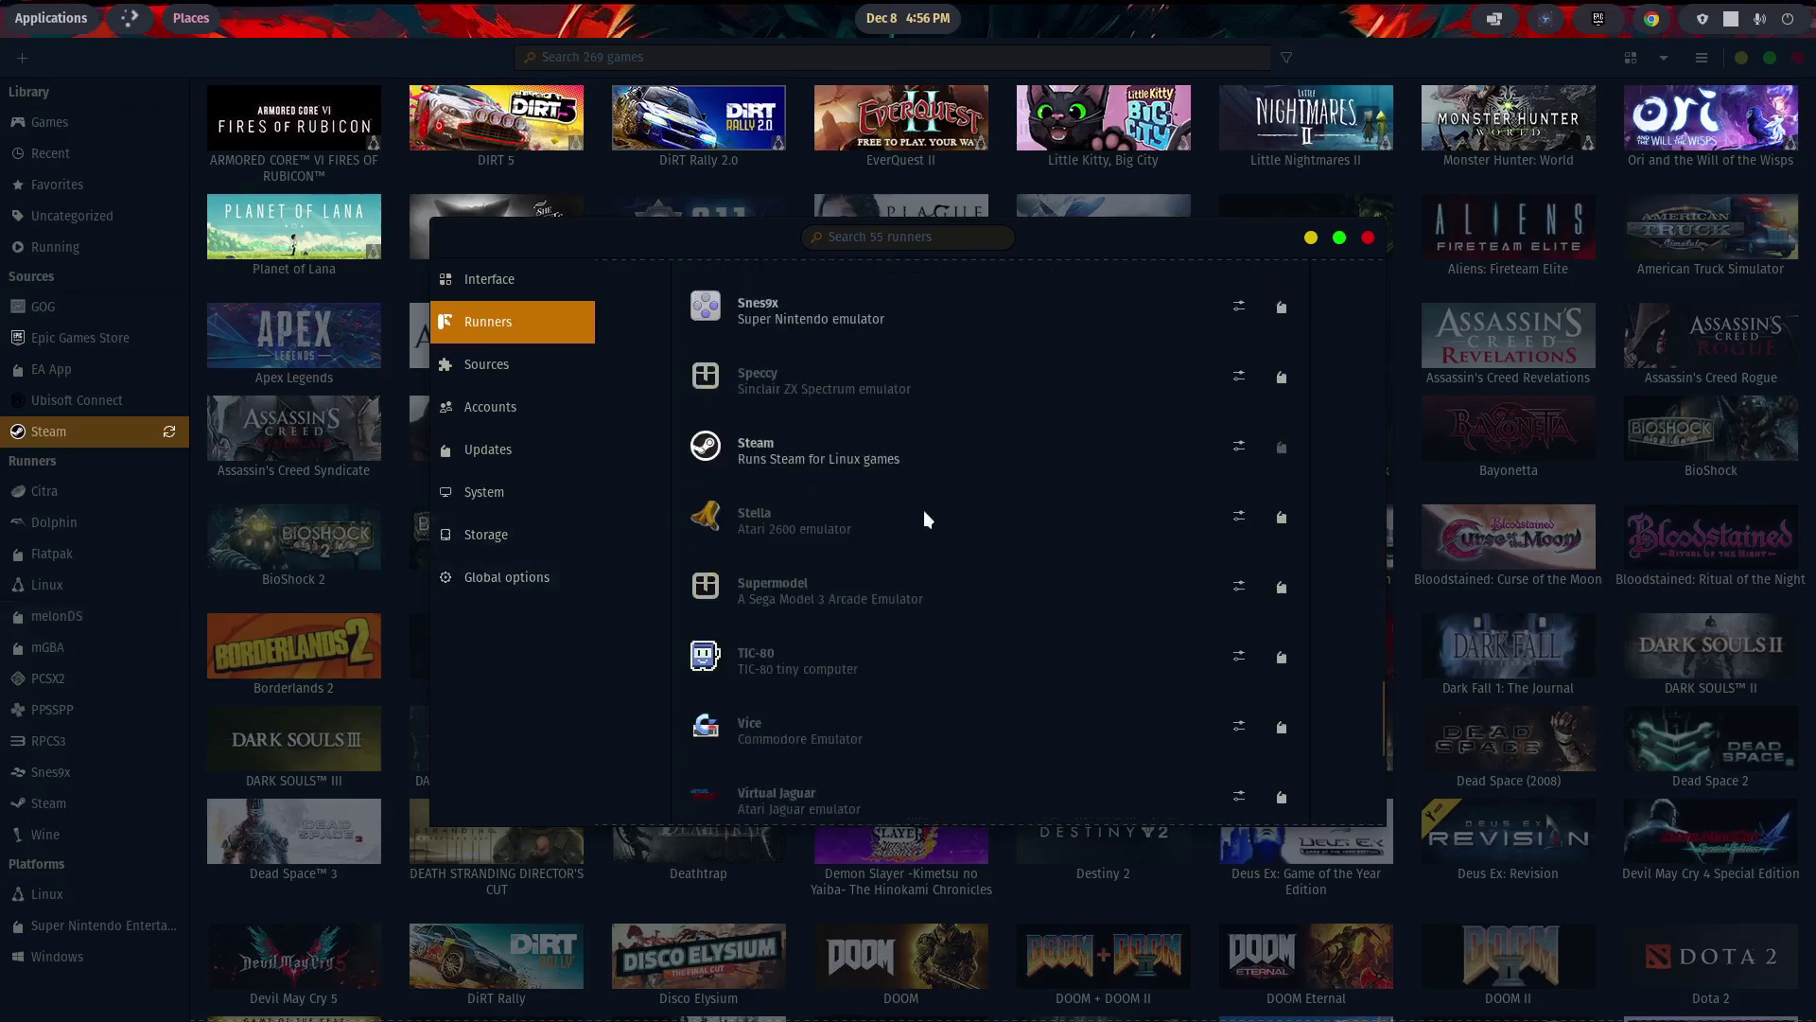
pyautogui.scroll(-3, 925, 511)
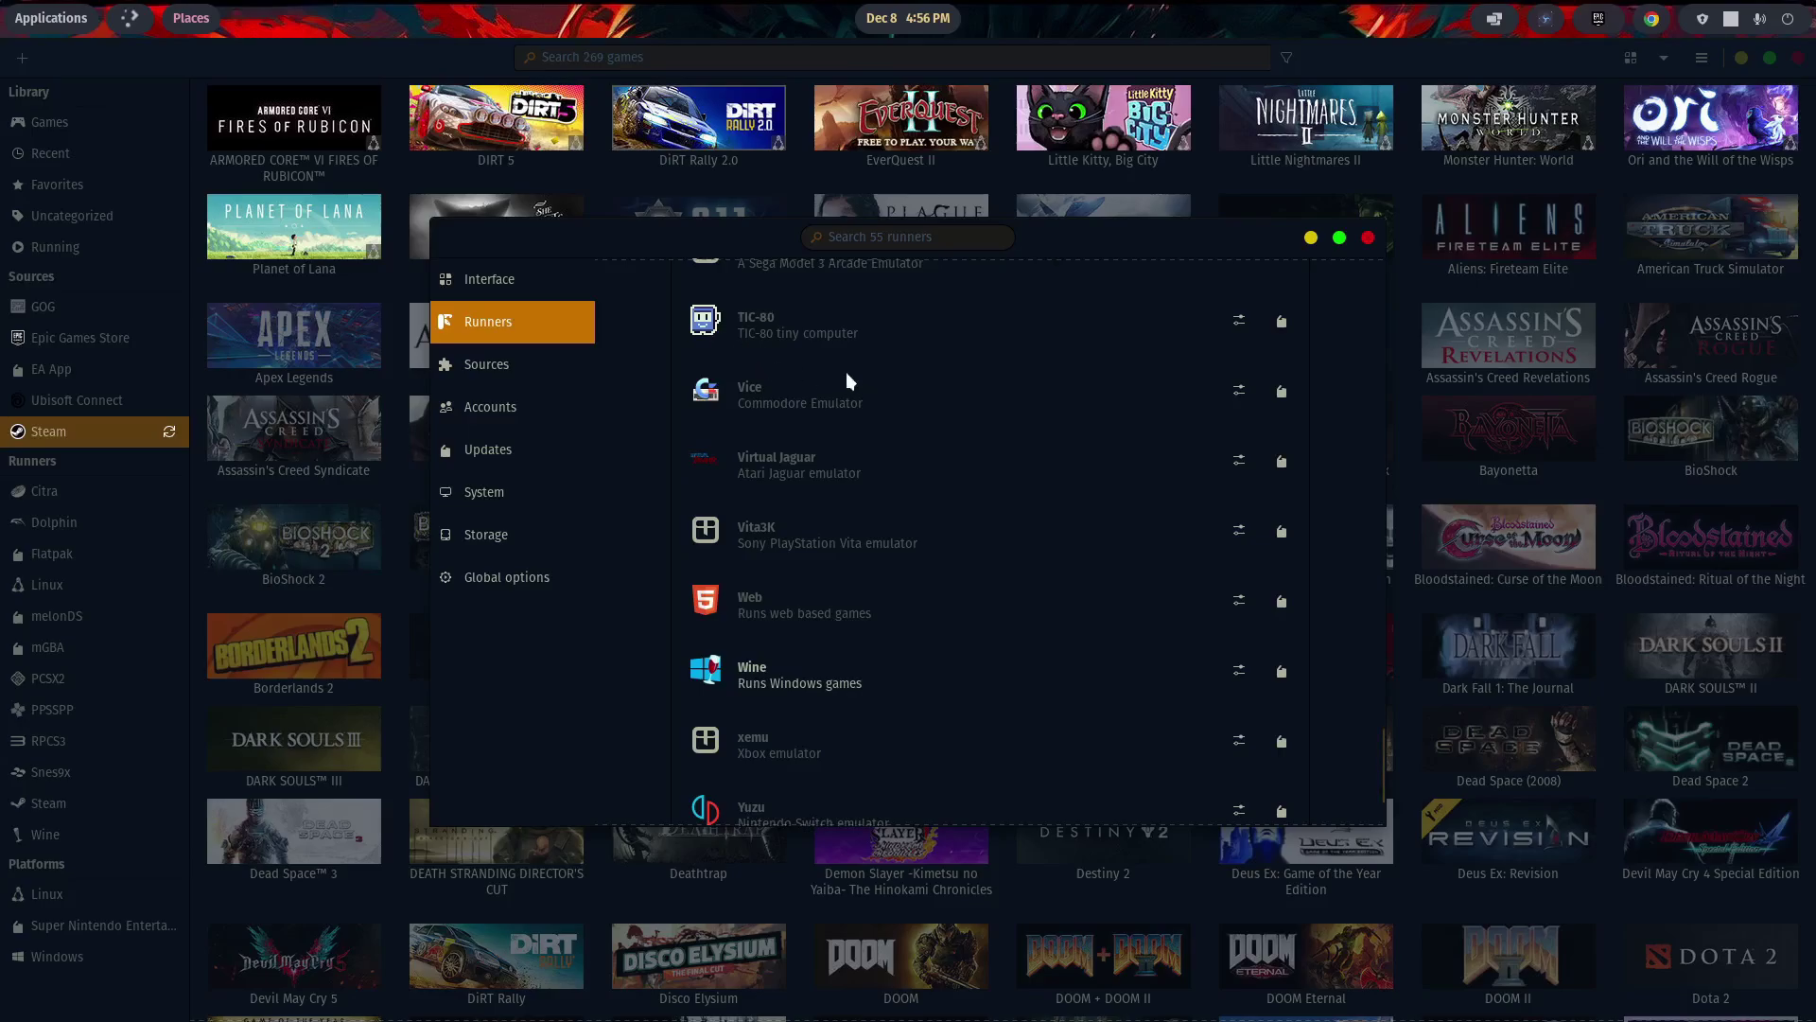
pyautogui.click(495, 280)
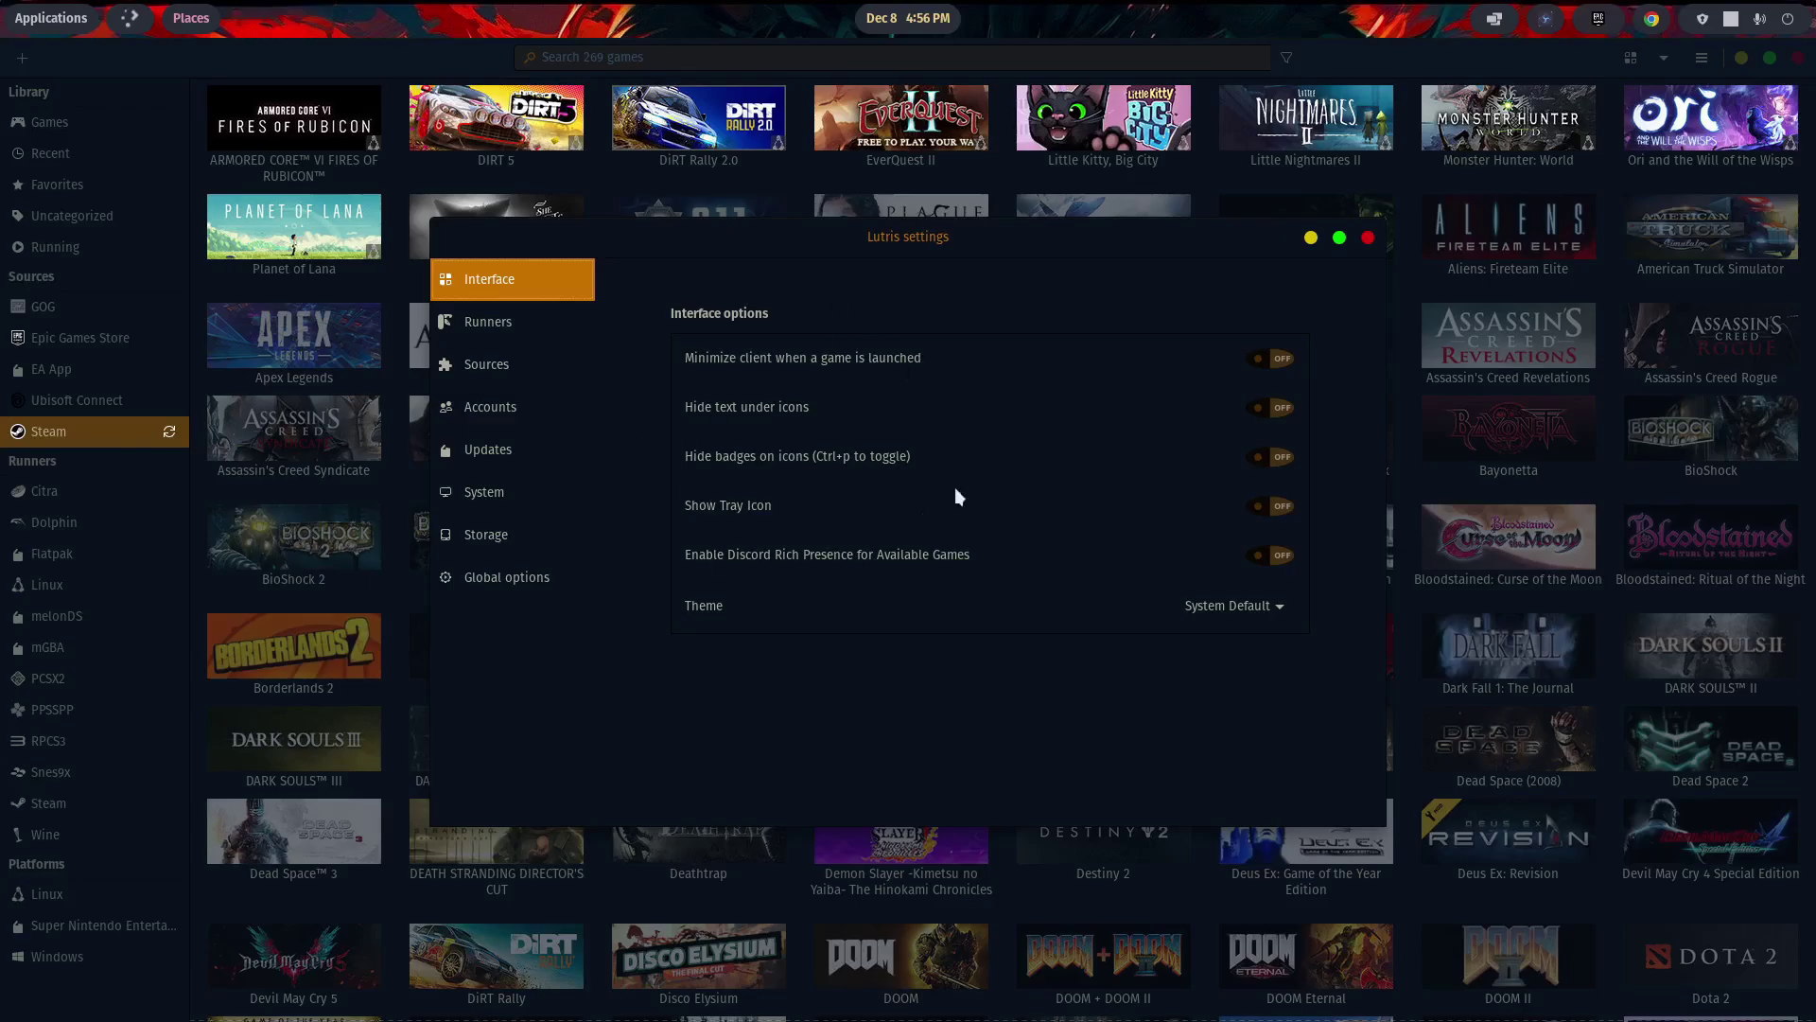
# Review the game source integrations in the settings and enable Humble Bundle.
pyautogui.click(496, 357)
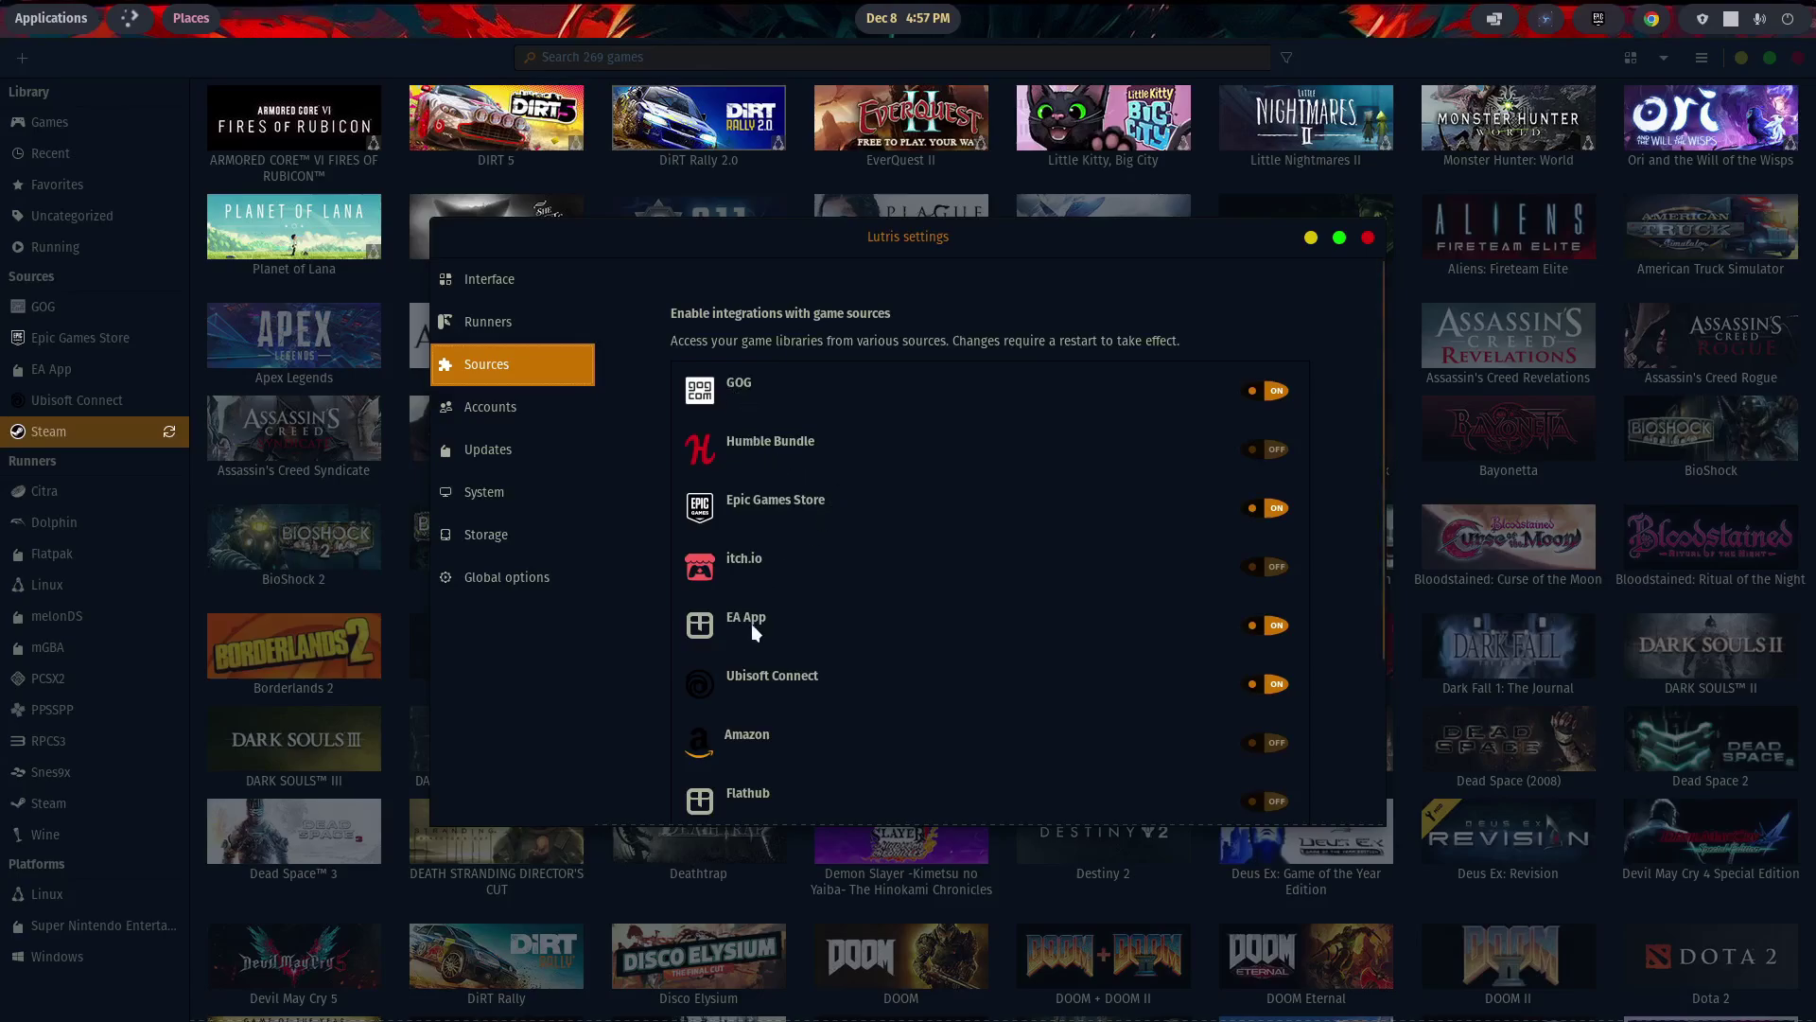
pyautogui.scroll(-4, 814, 543)
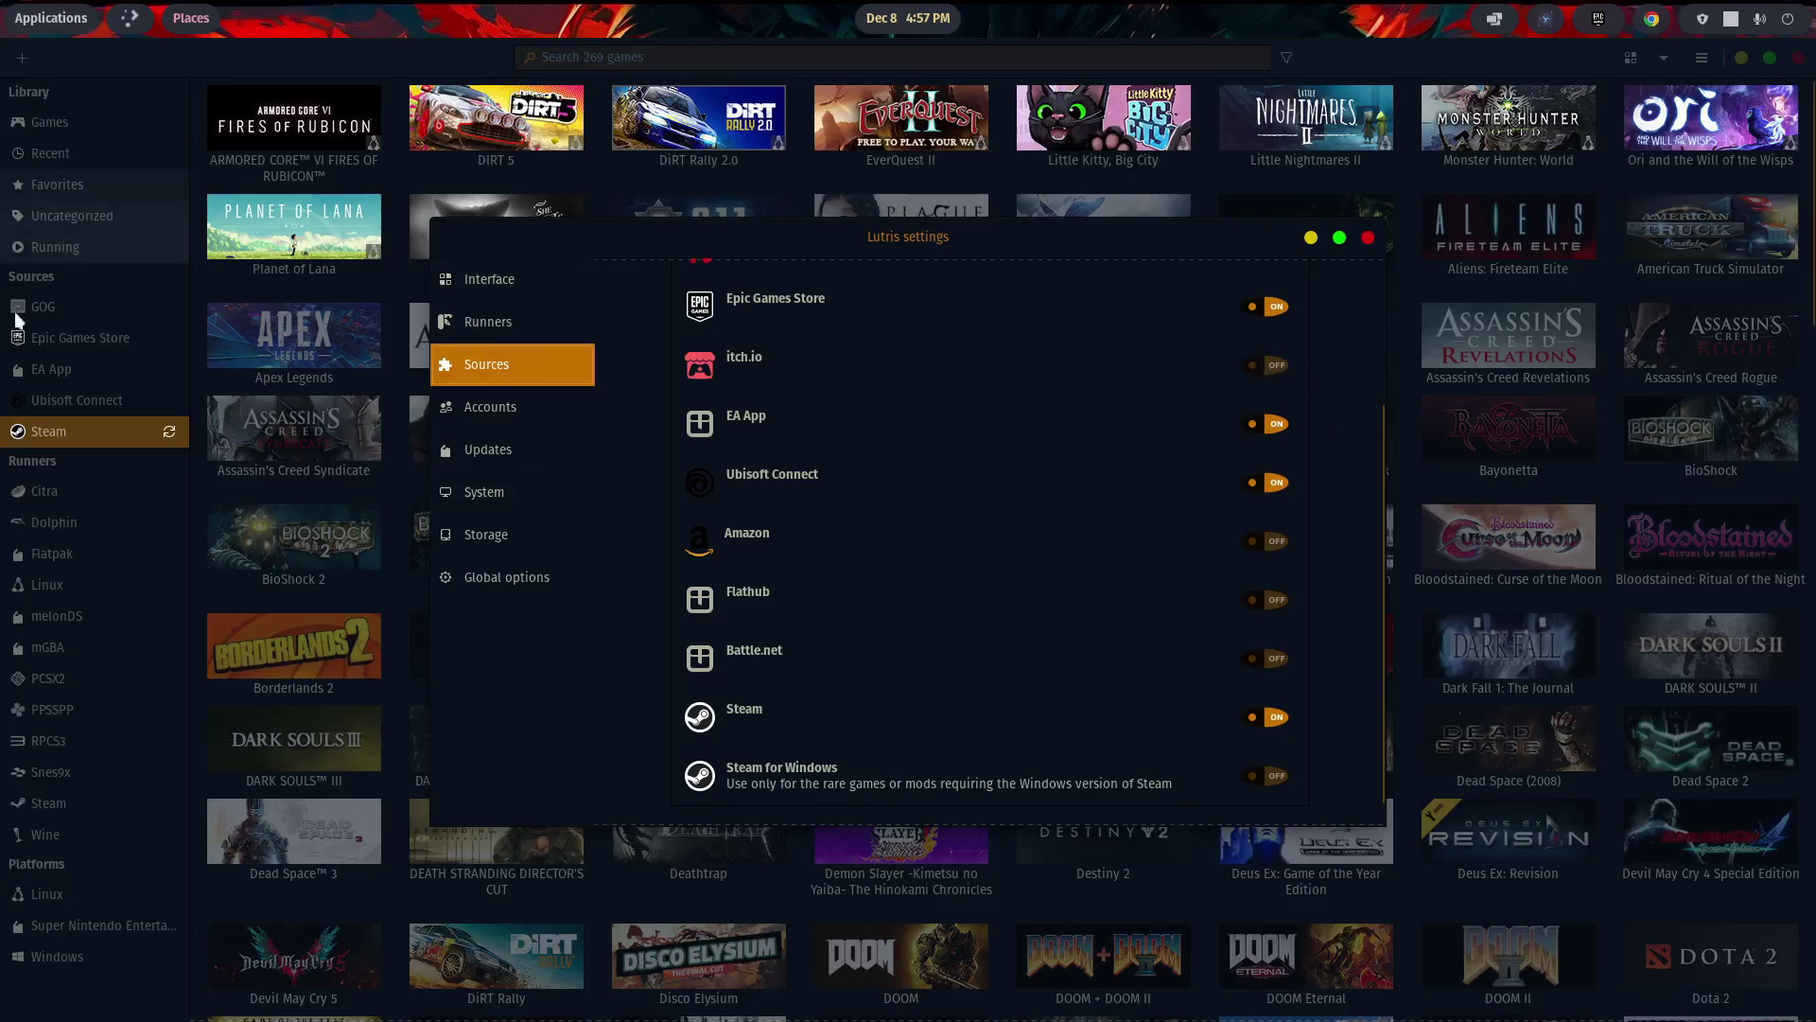
pyautogui.scroll(-1, 874, 513)
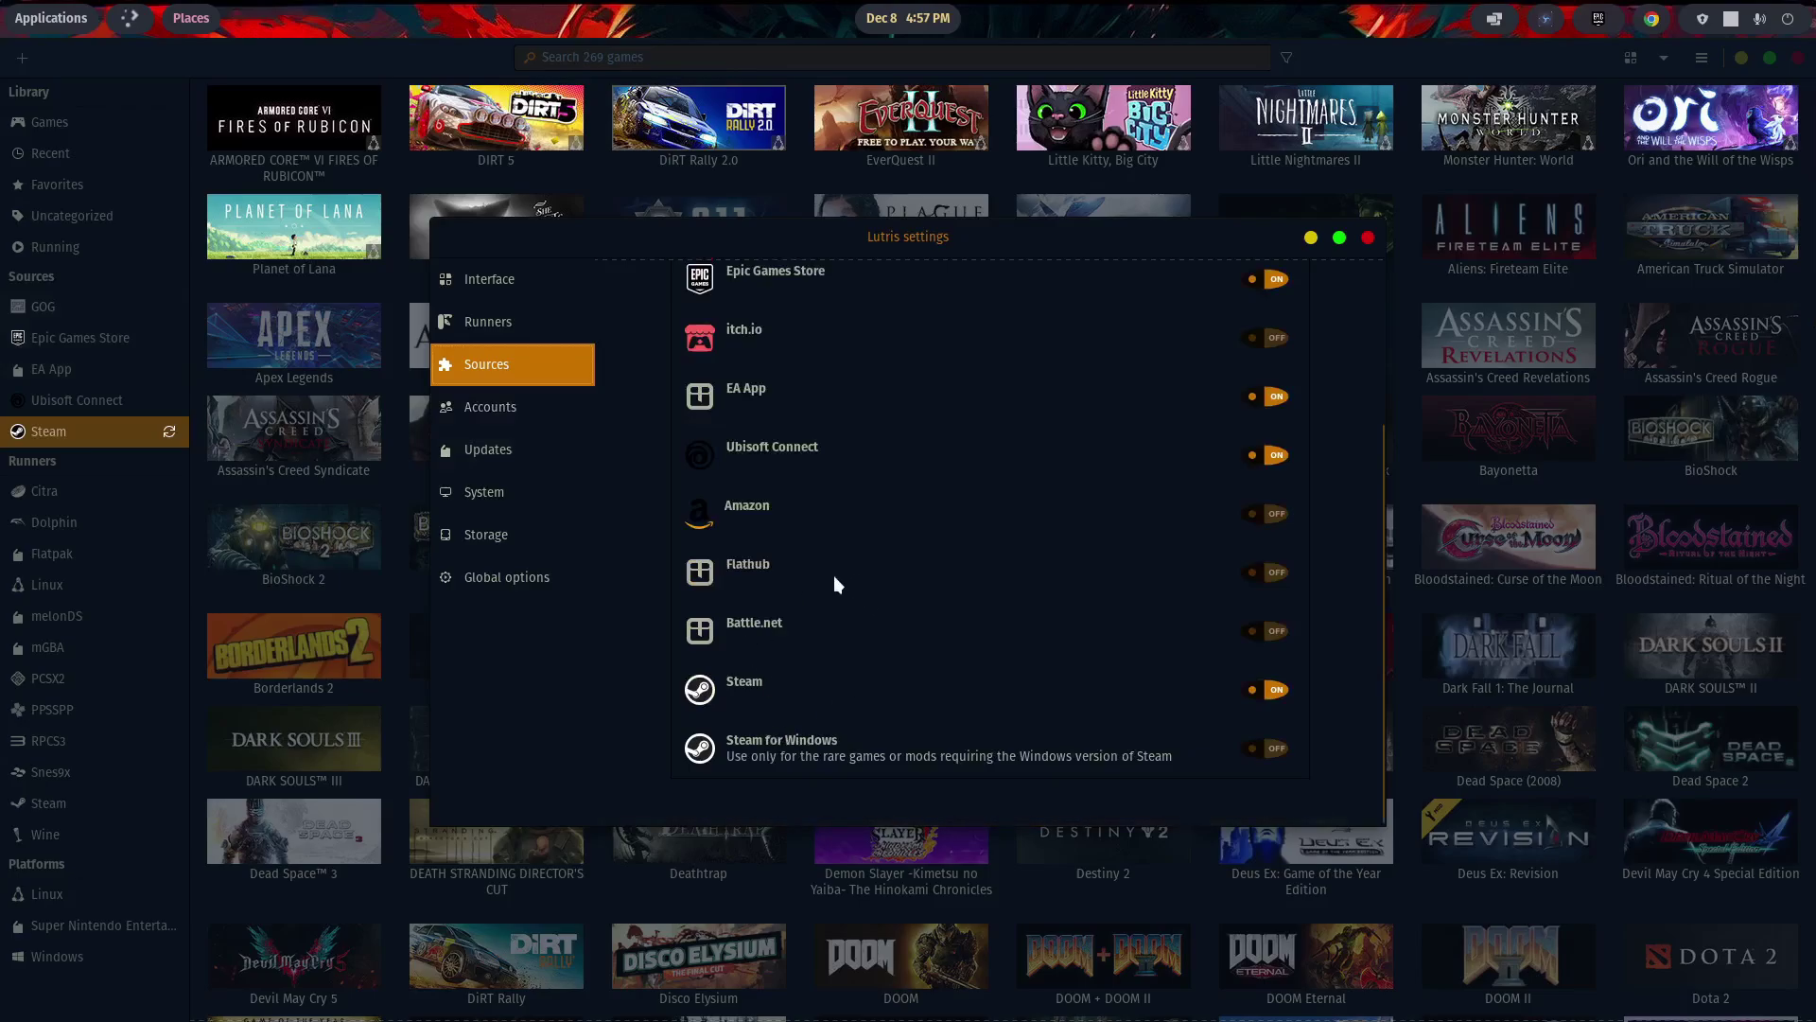
pyautogui.scroll(1, 836, 579)
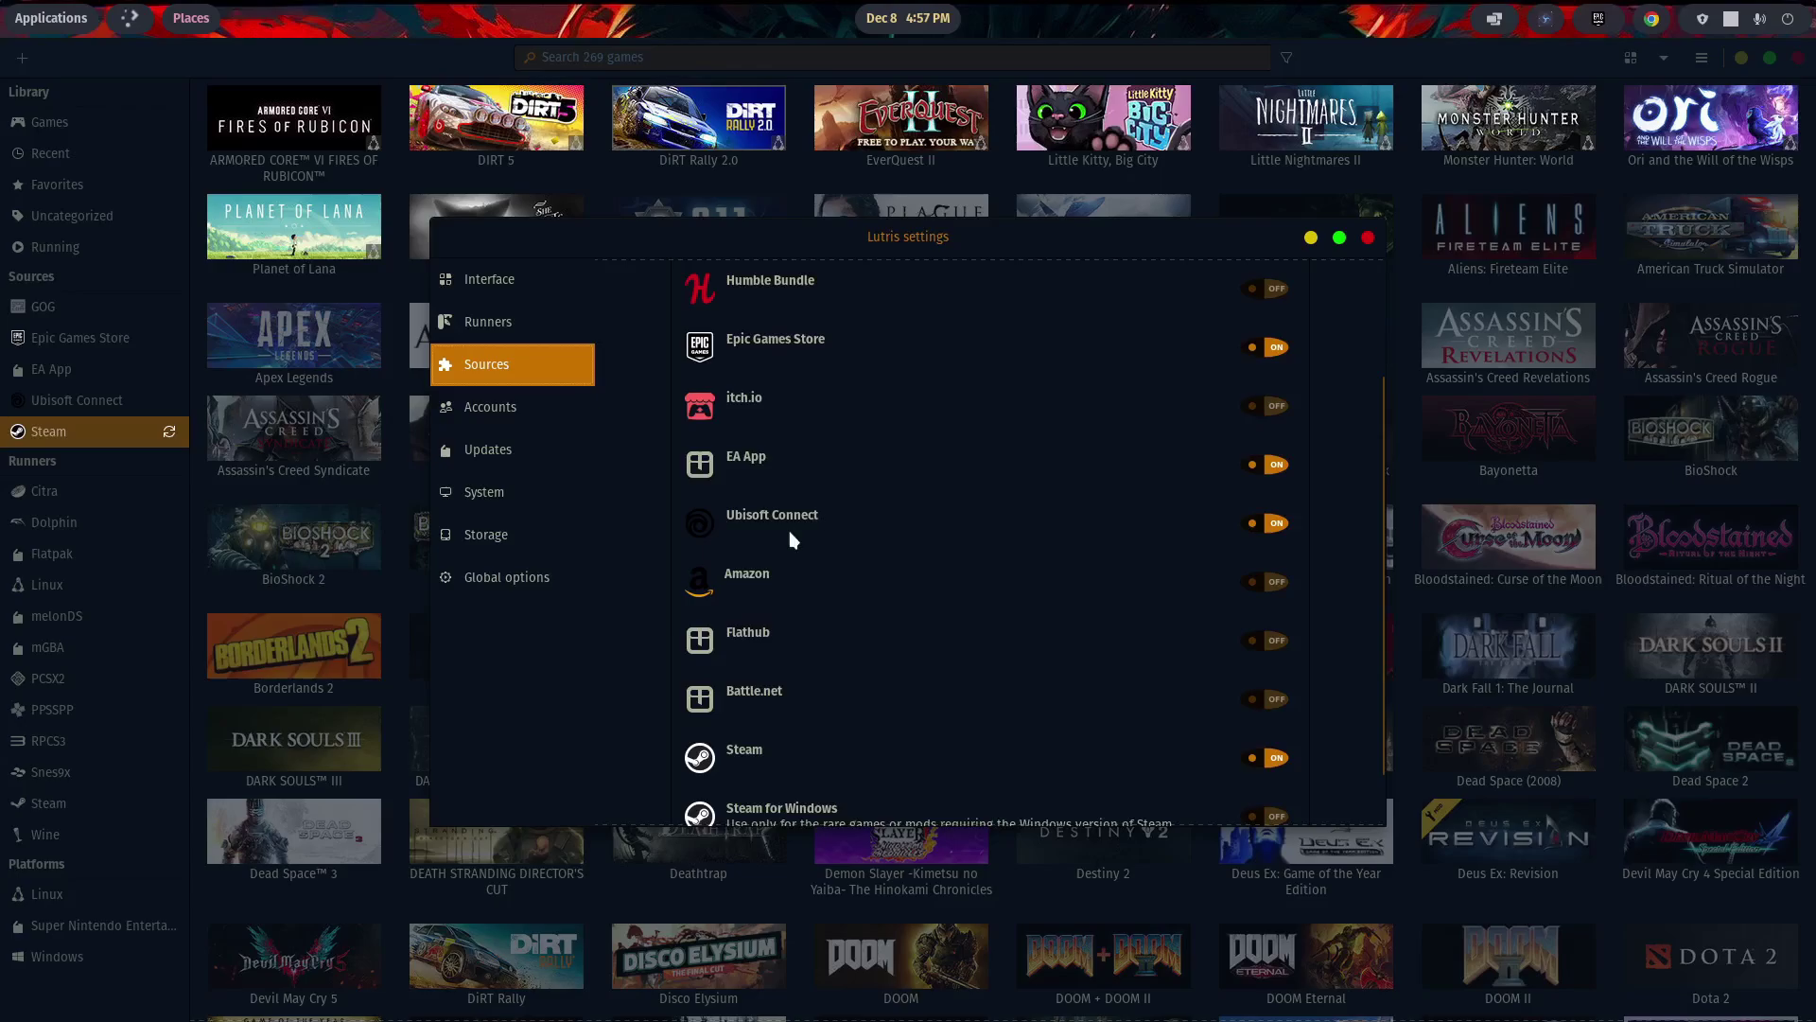
pyautogui.scroll(2, 776, 439)
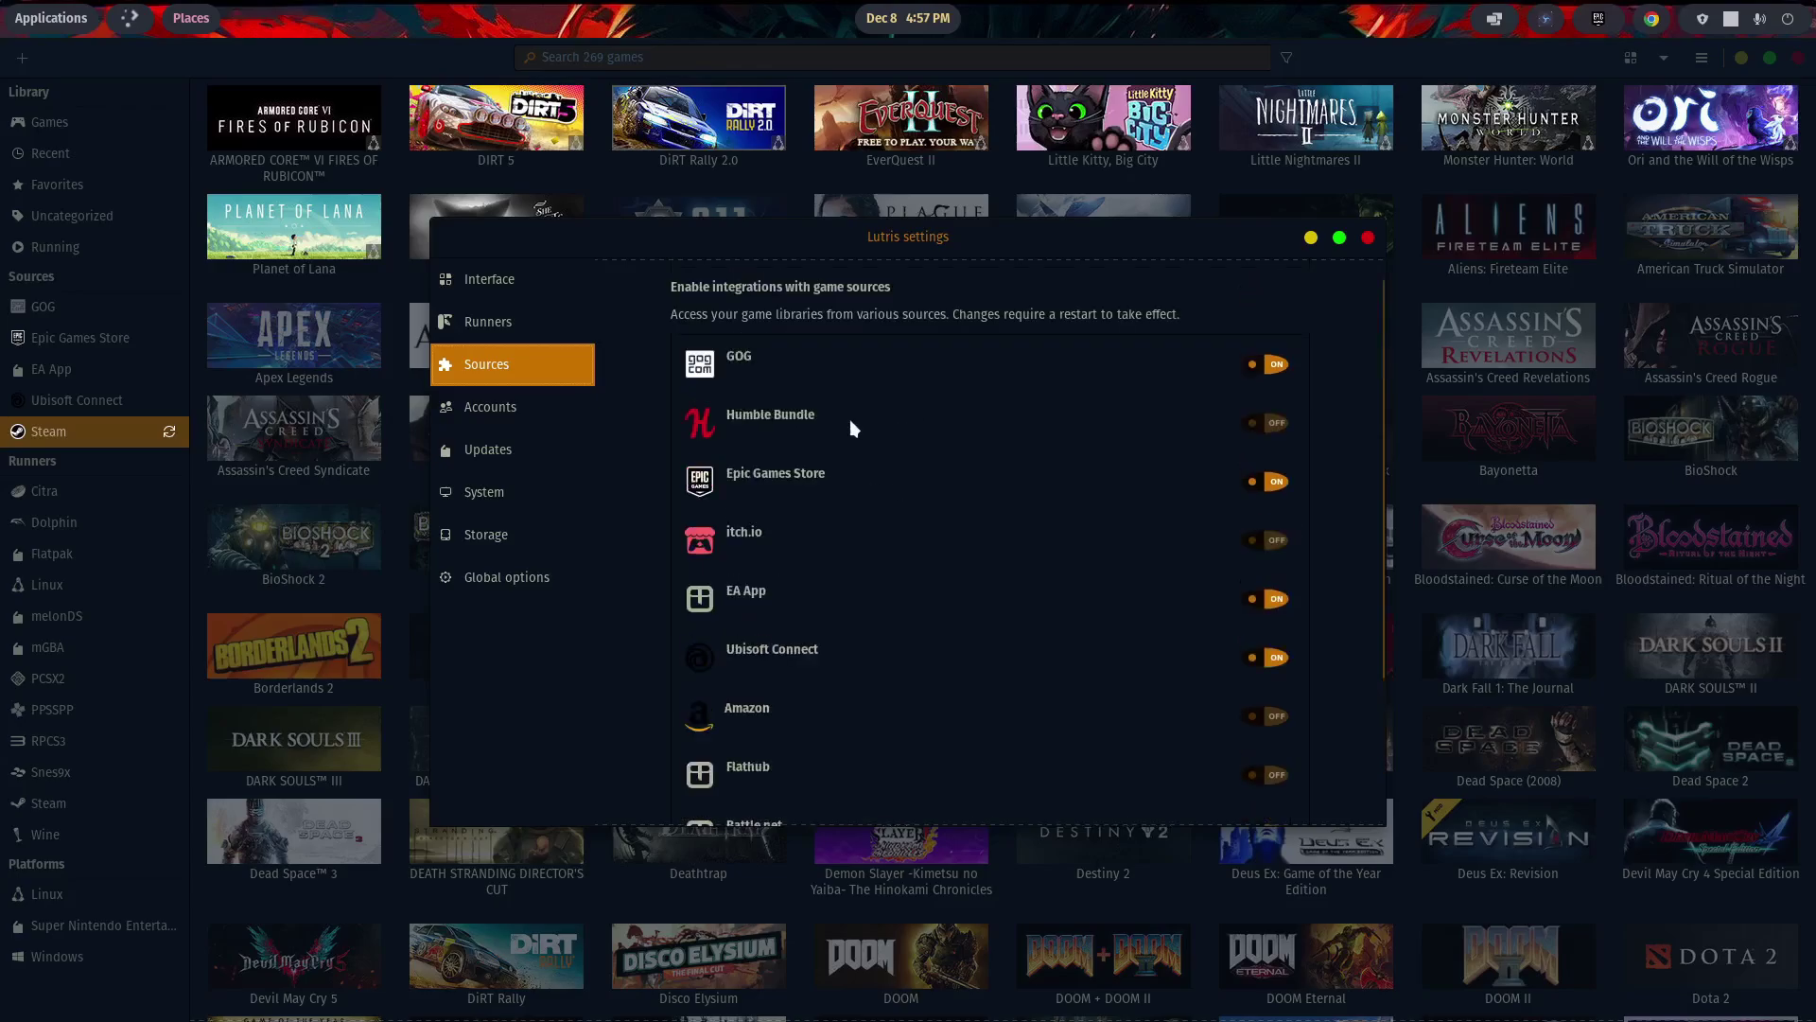
pyautogui.click(1274, 422)
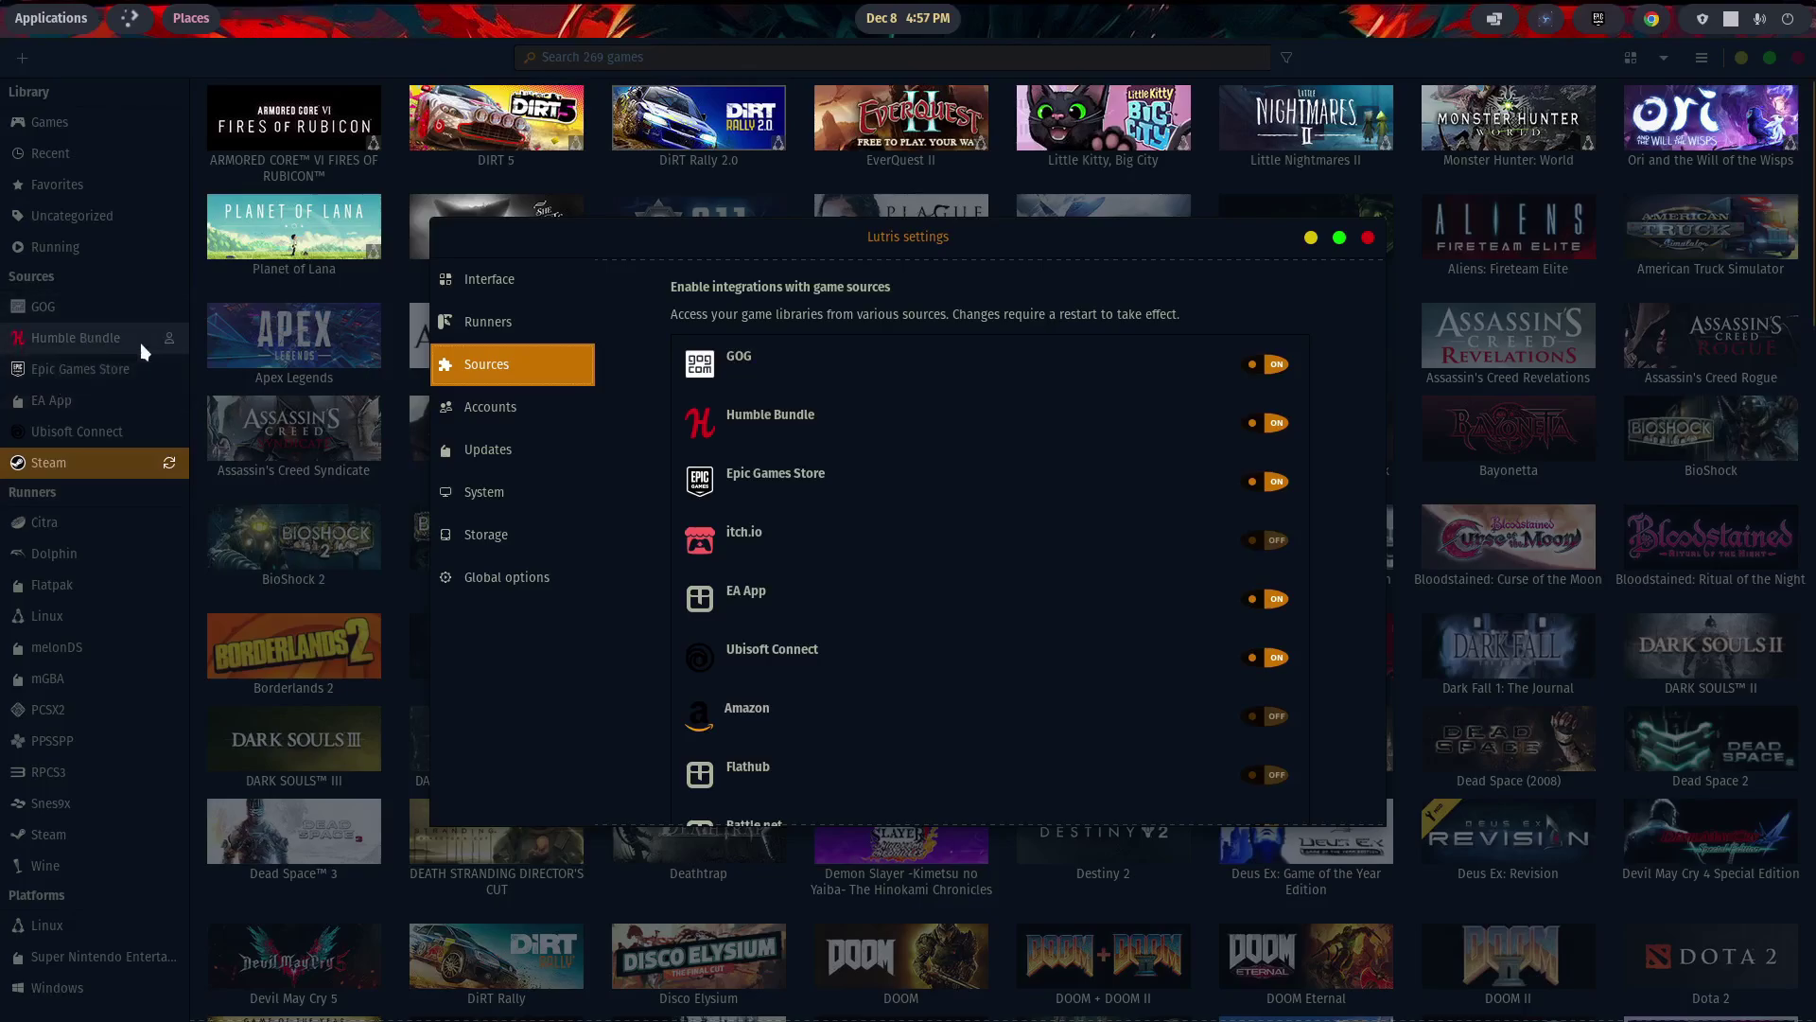
# Show the Humble Bundle login, declining the Firefox cookie workaround and consenting to the privacy notice, and close it without logging in.
pyautogui.click(167, 341)
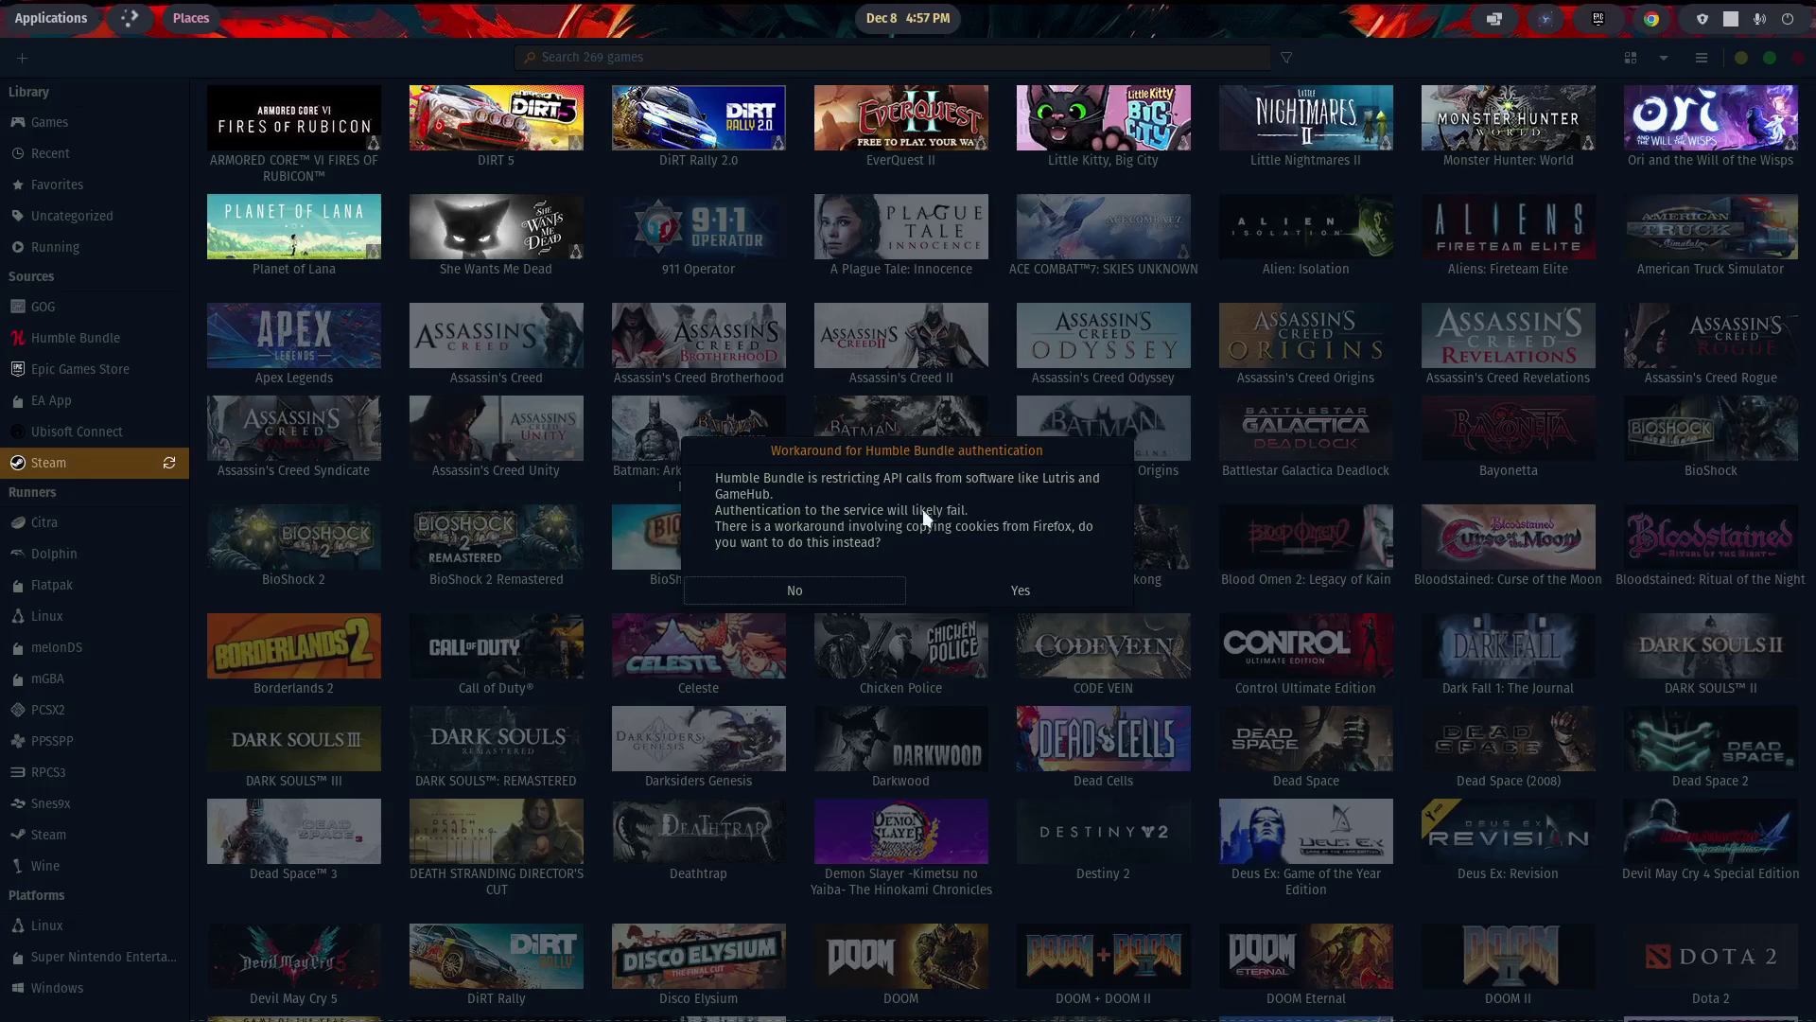
pyautogui.click(806, 590)
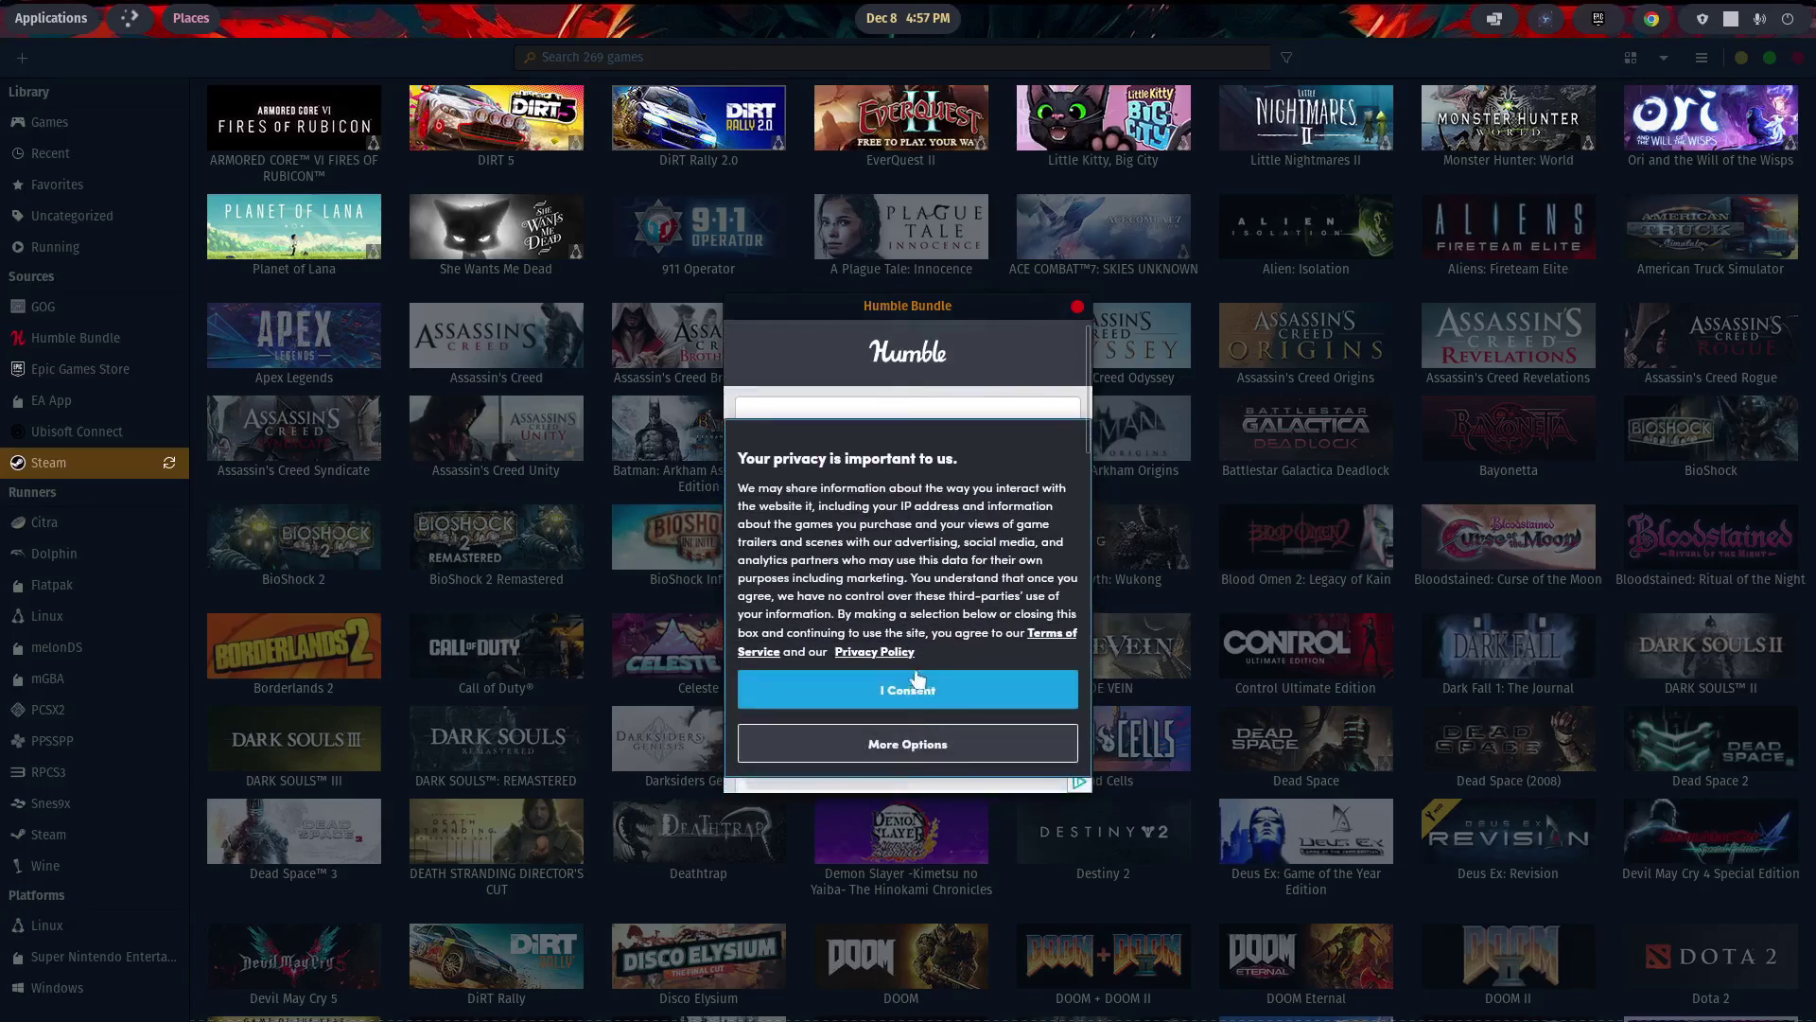
pyautogui.click(900, 693)
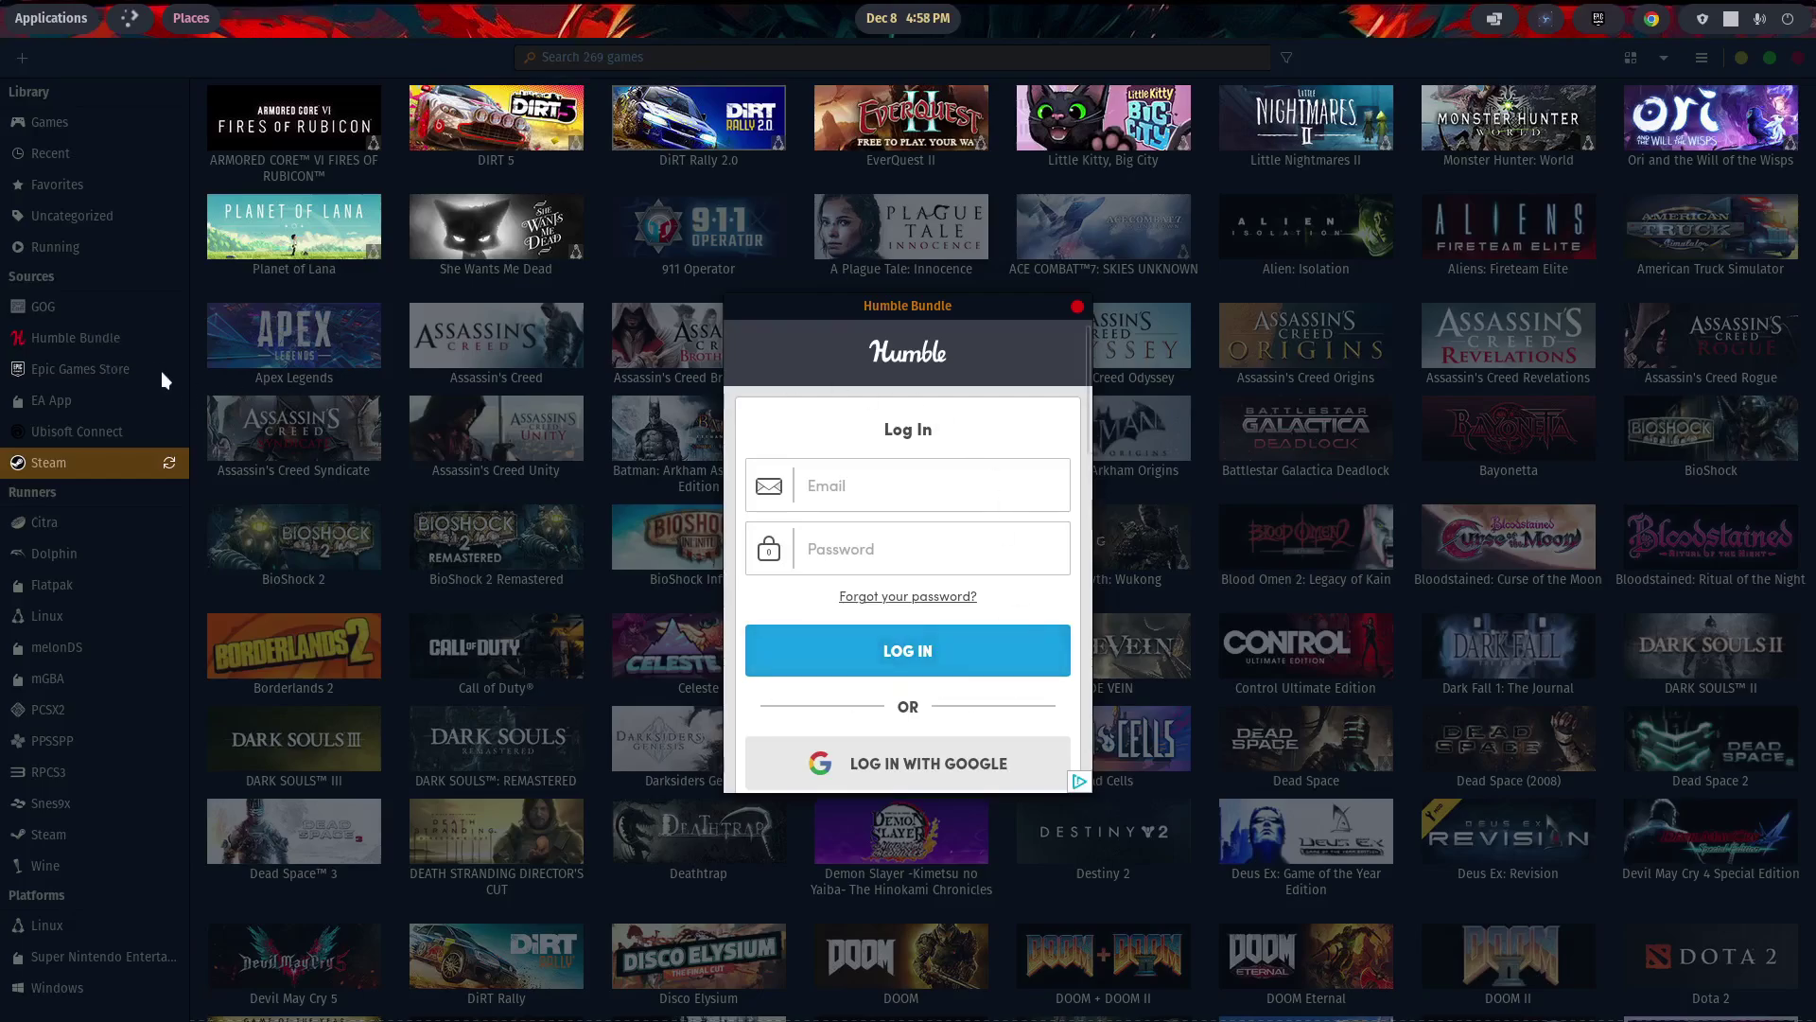
pyautogui.click(1078, 306)
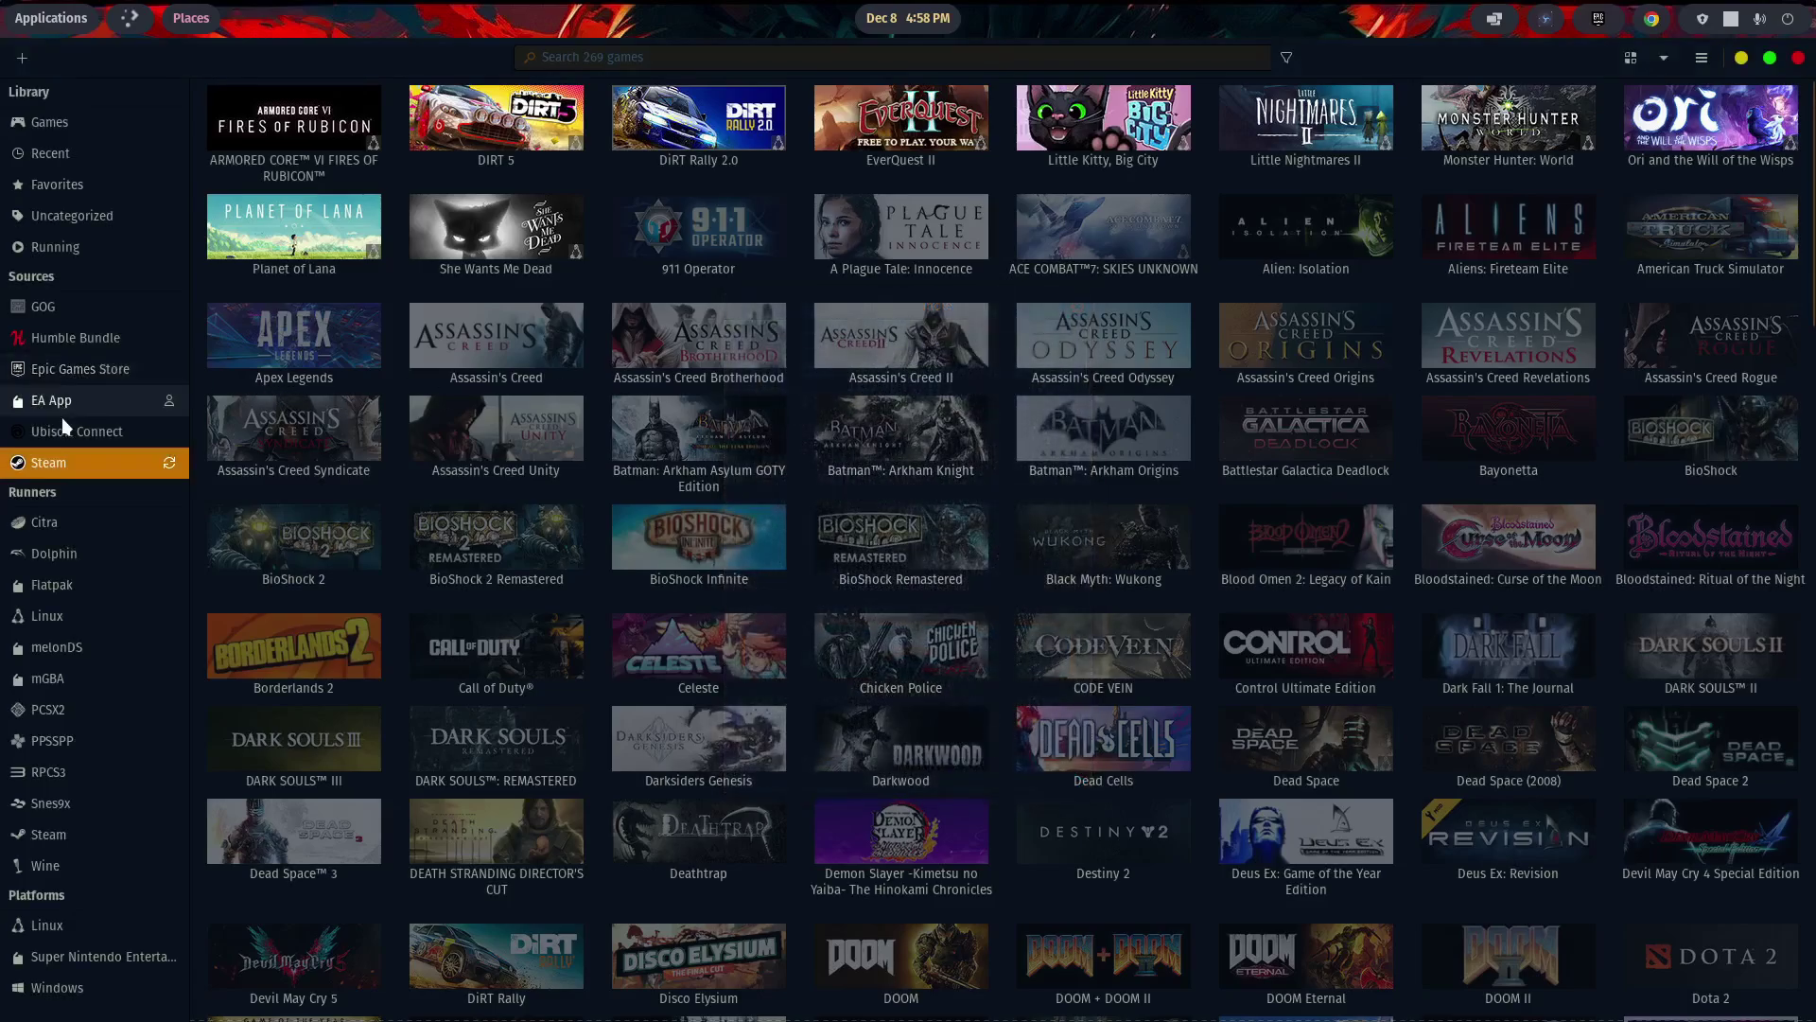
# View the Epic Games Store library and the Ubisoft Connect library.
pyautogui.click(84, 373)
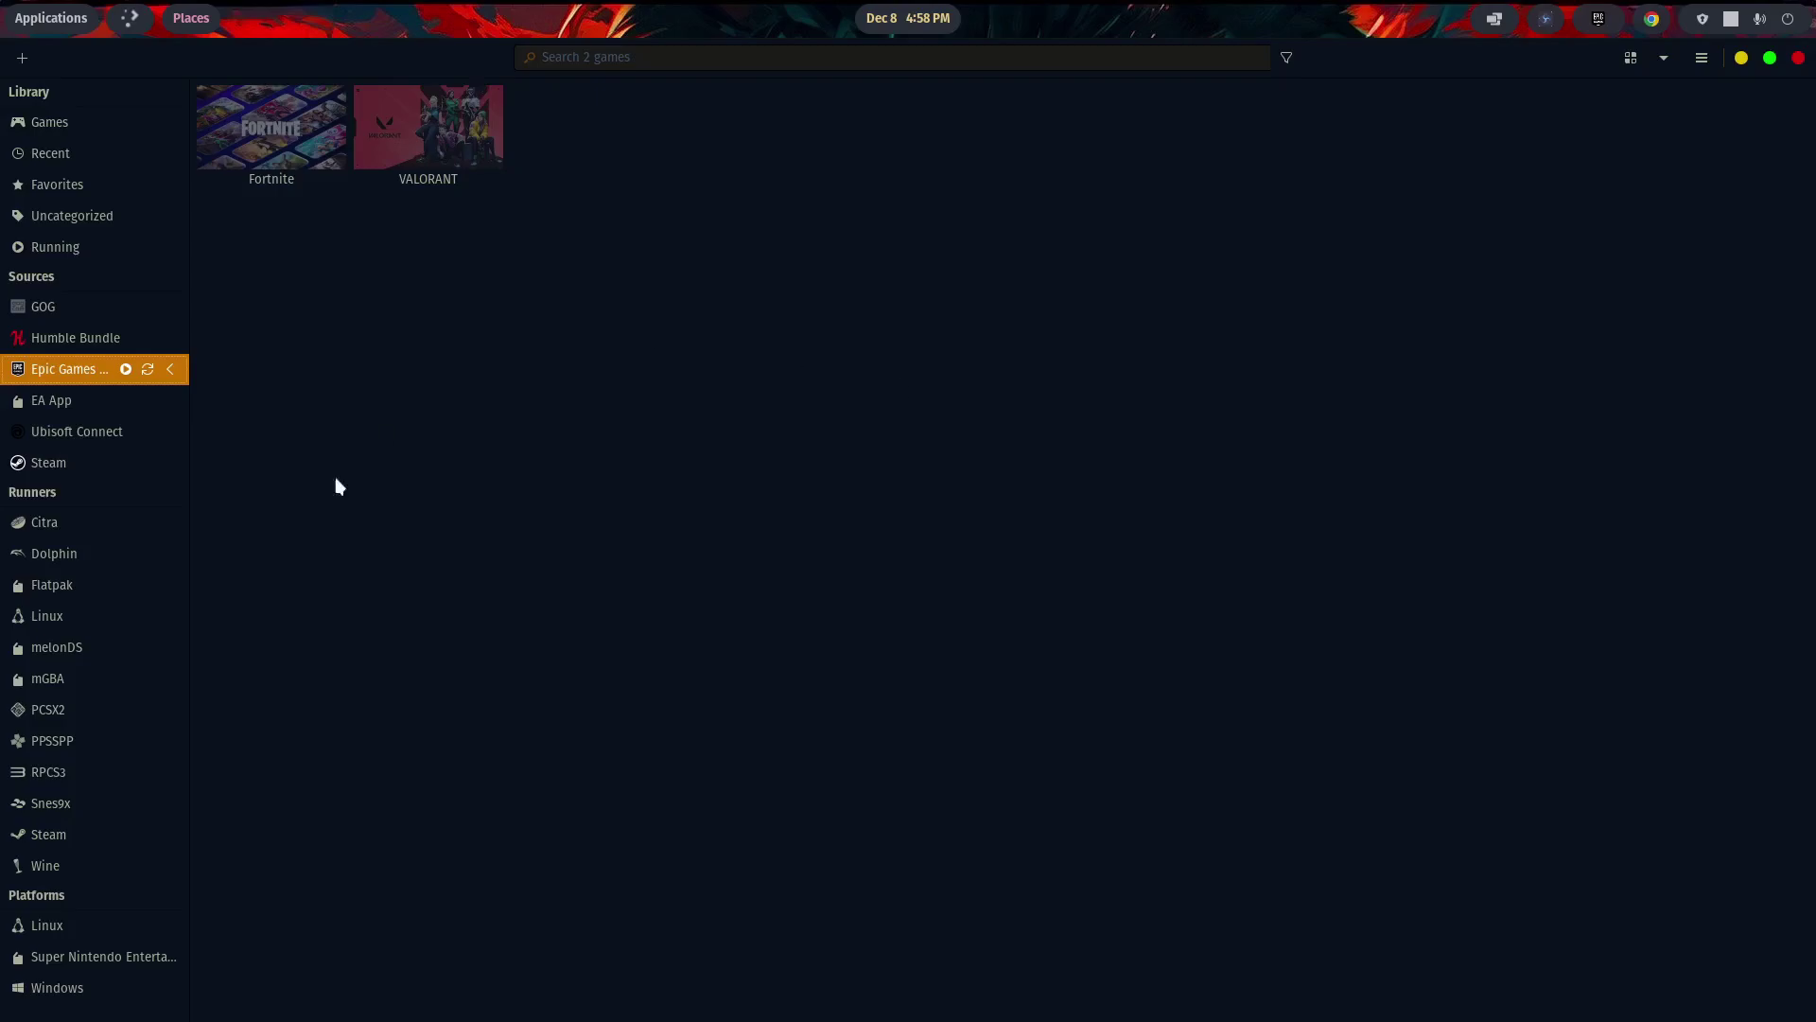
pyautogui.click(75, 432)
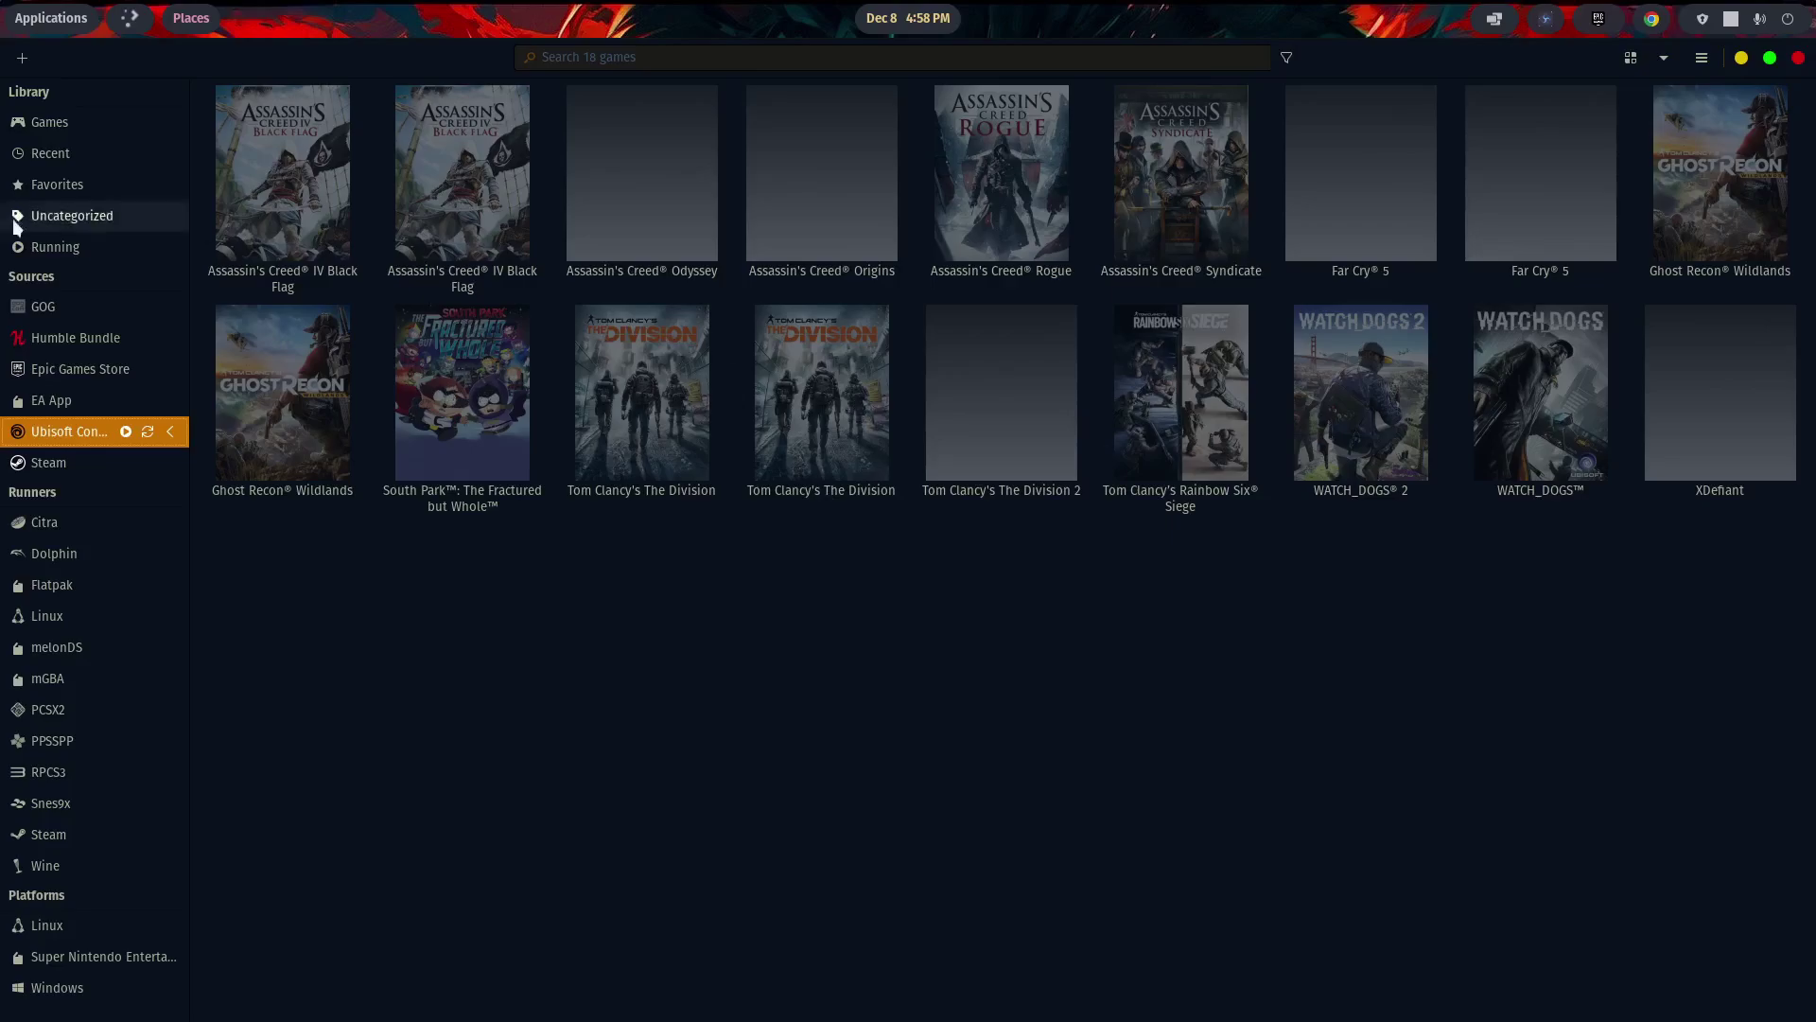
# Check the Lutris version and license information in the About window and close it.
pyautogui.click(1702, 60)
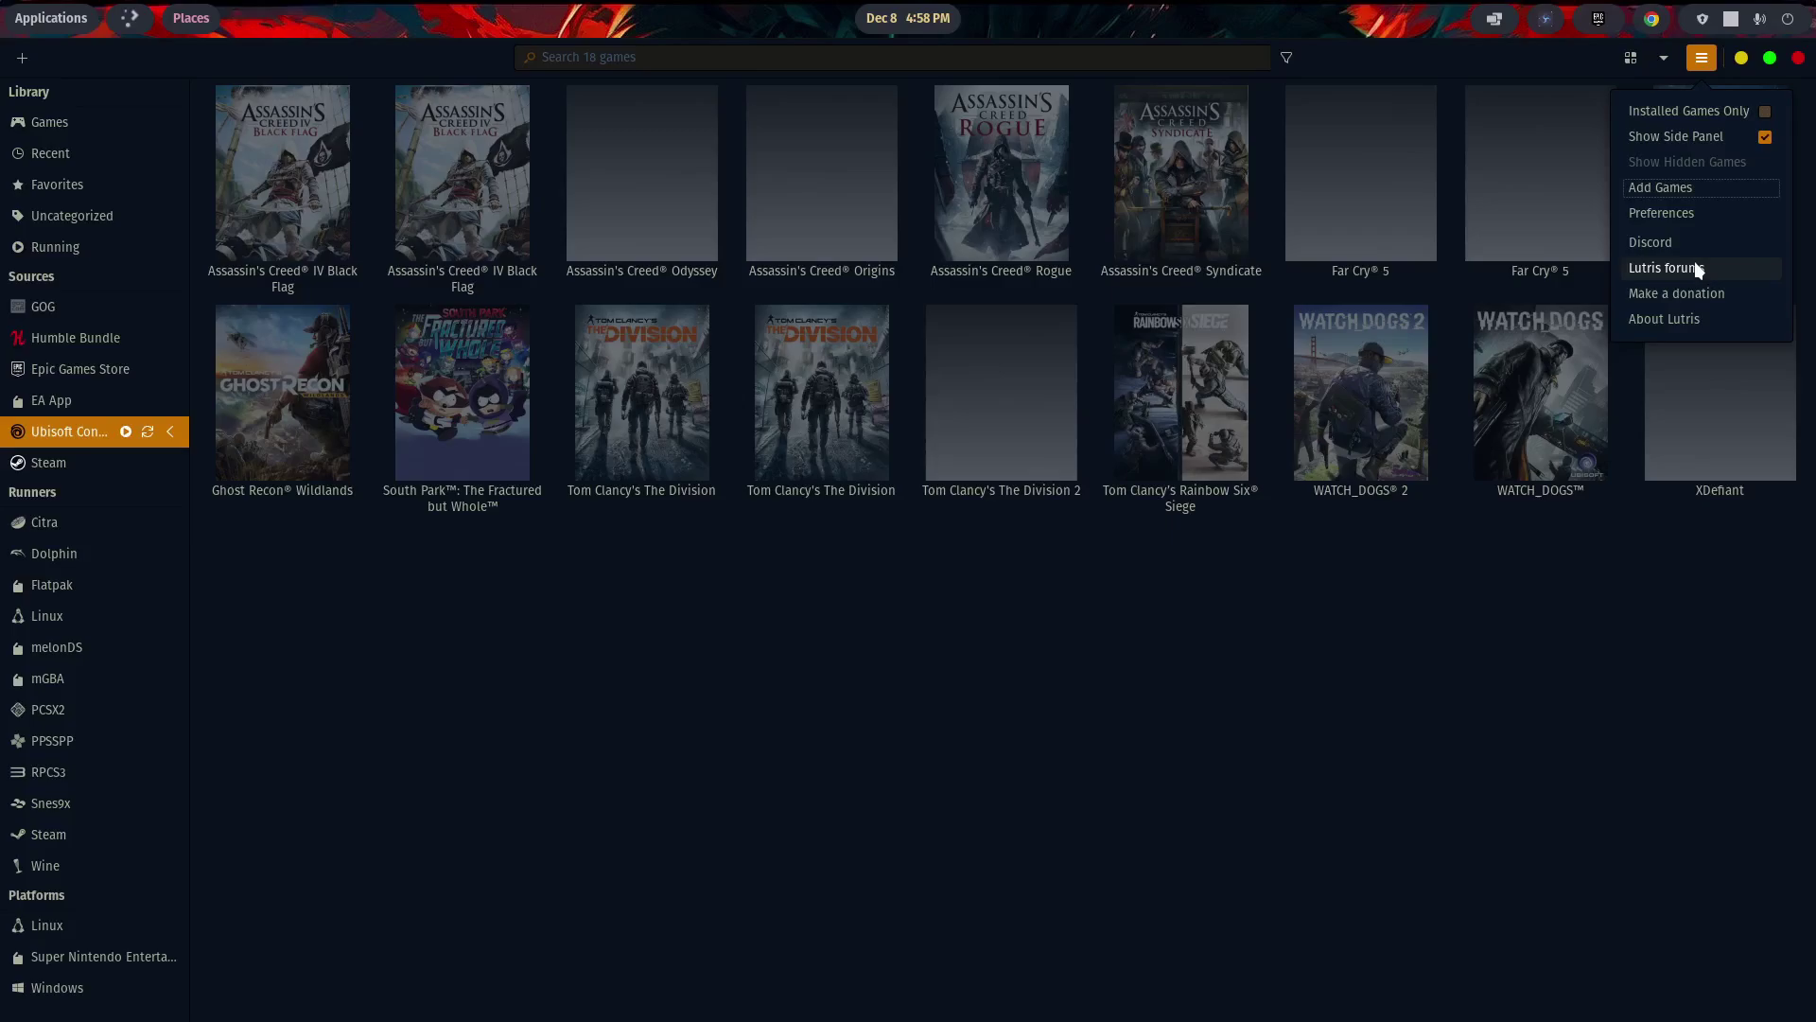
pyautogui.click(1689, 322)
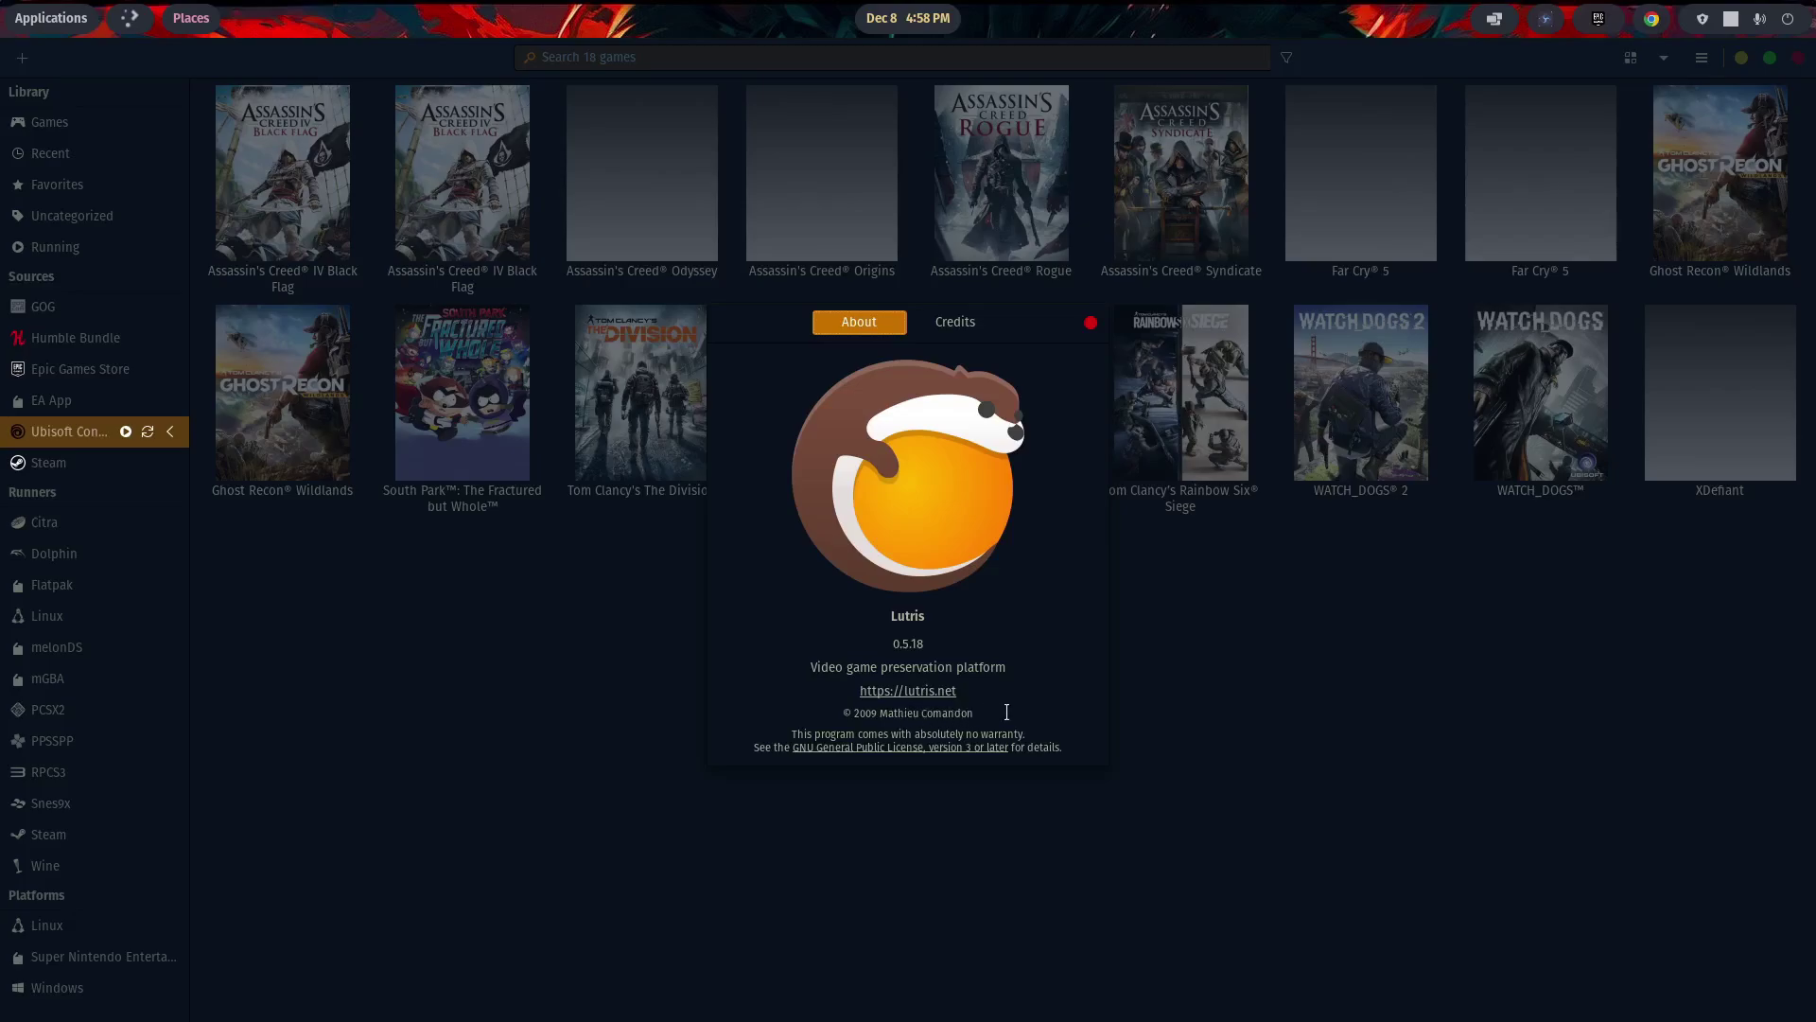
pyautogui.click(1090, 323)
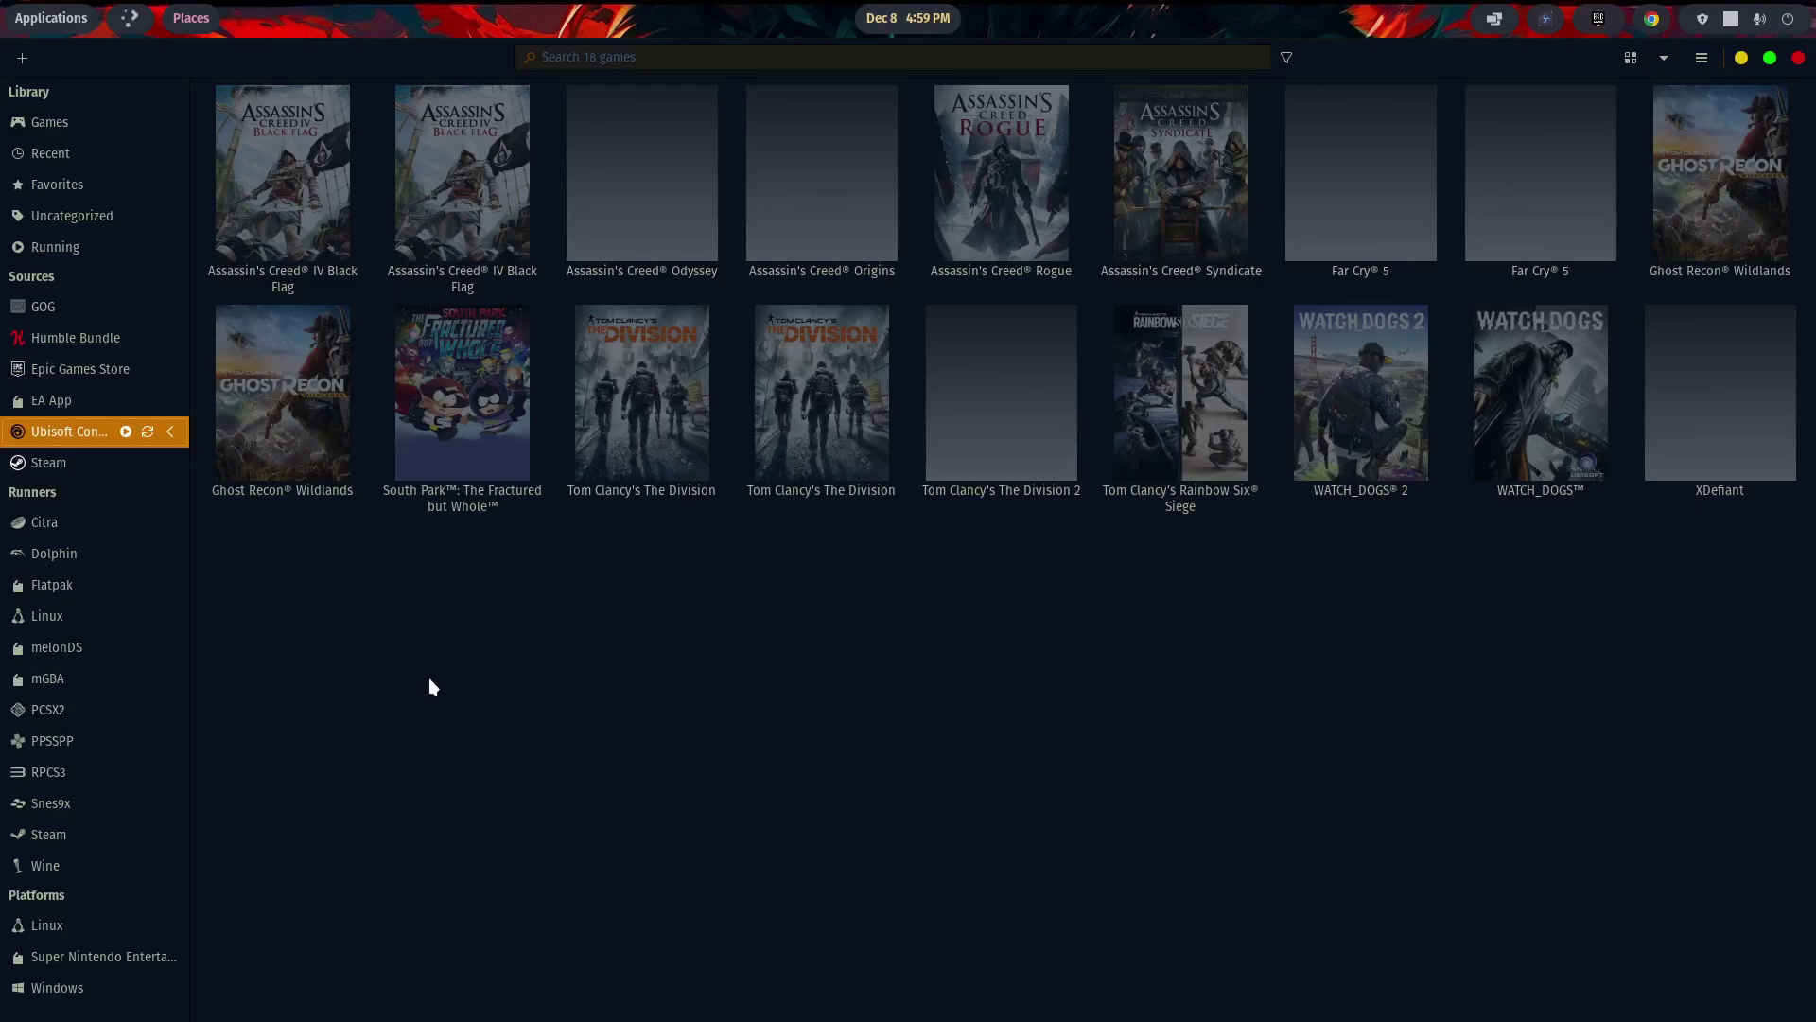
# Return to the Steam library and look over its games.
pyautogui.click(104, 462)
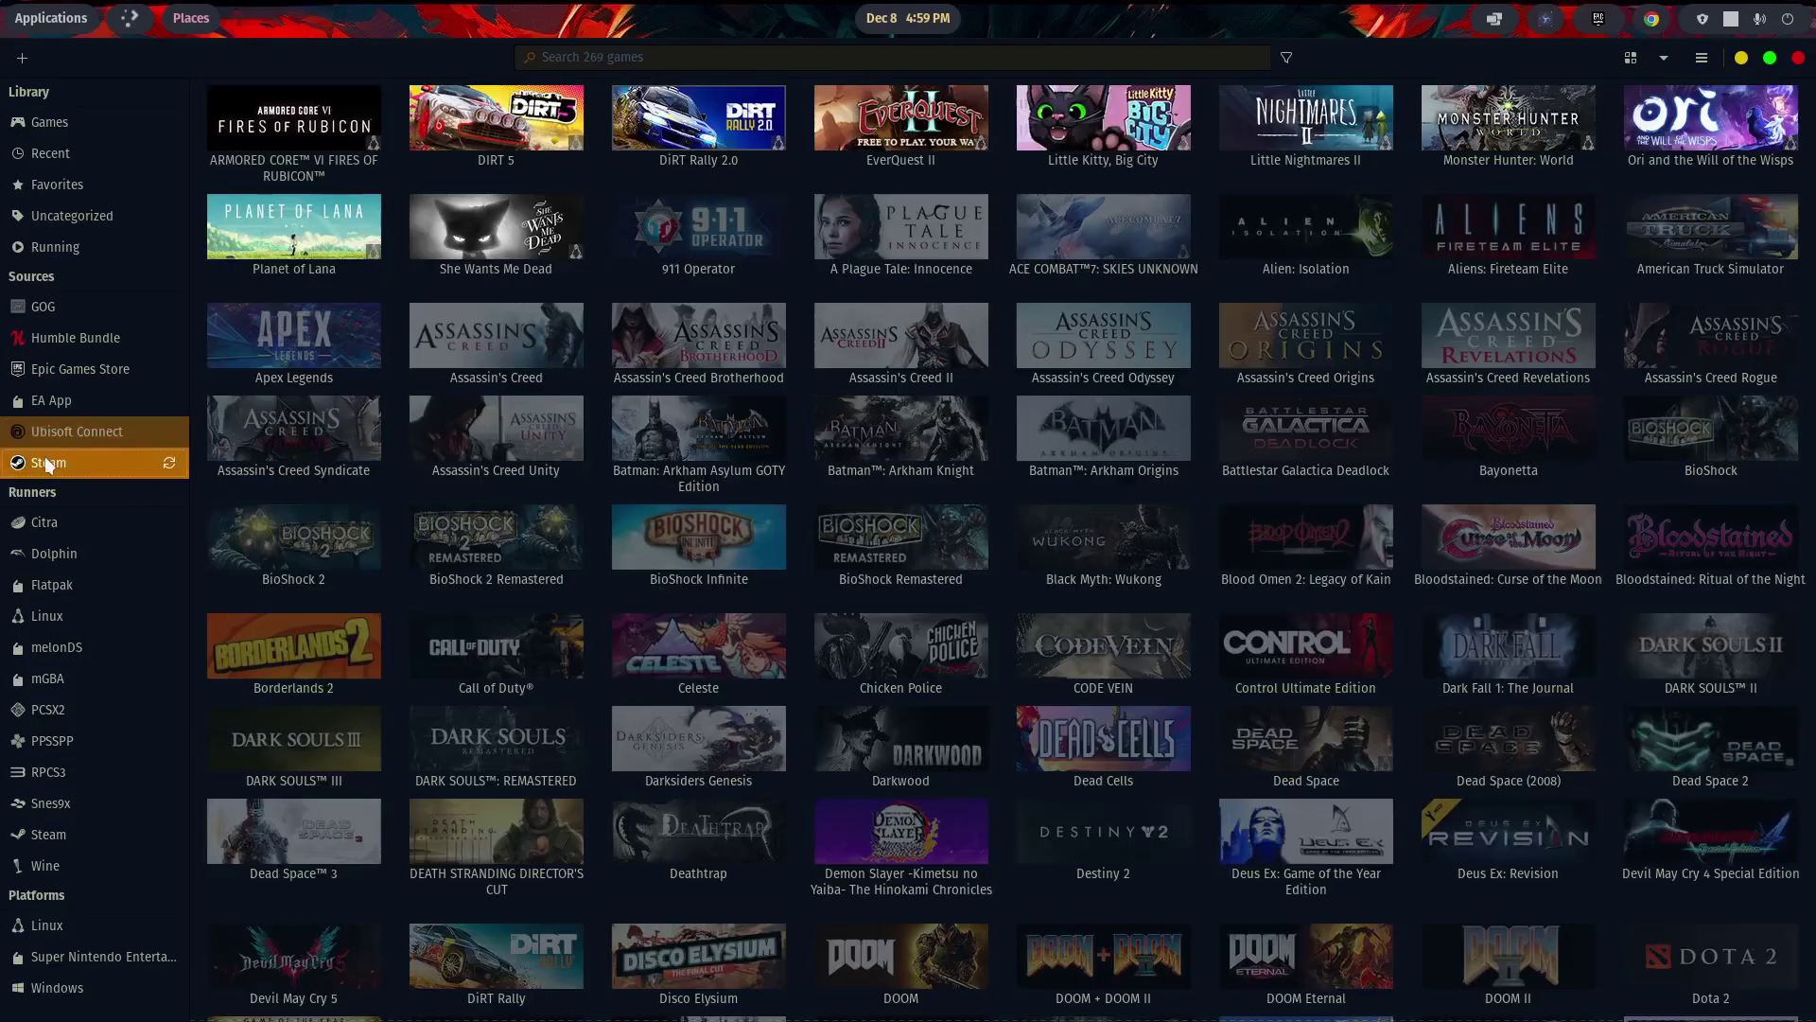
pyautogui.scroll(-5, 948, 553)
pyautogui.scroll(5, 950, 552)
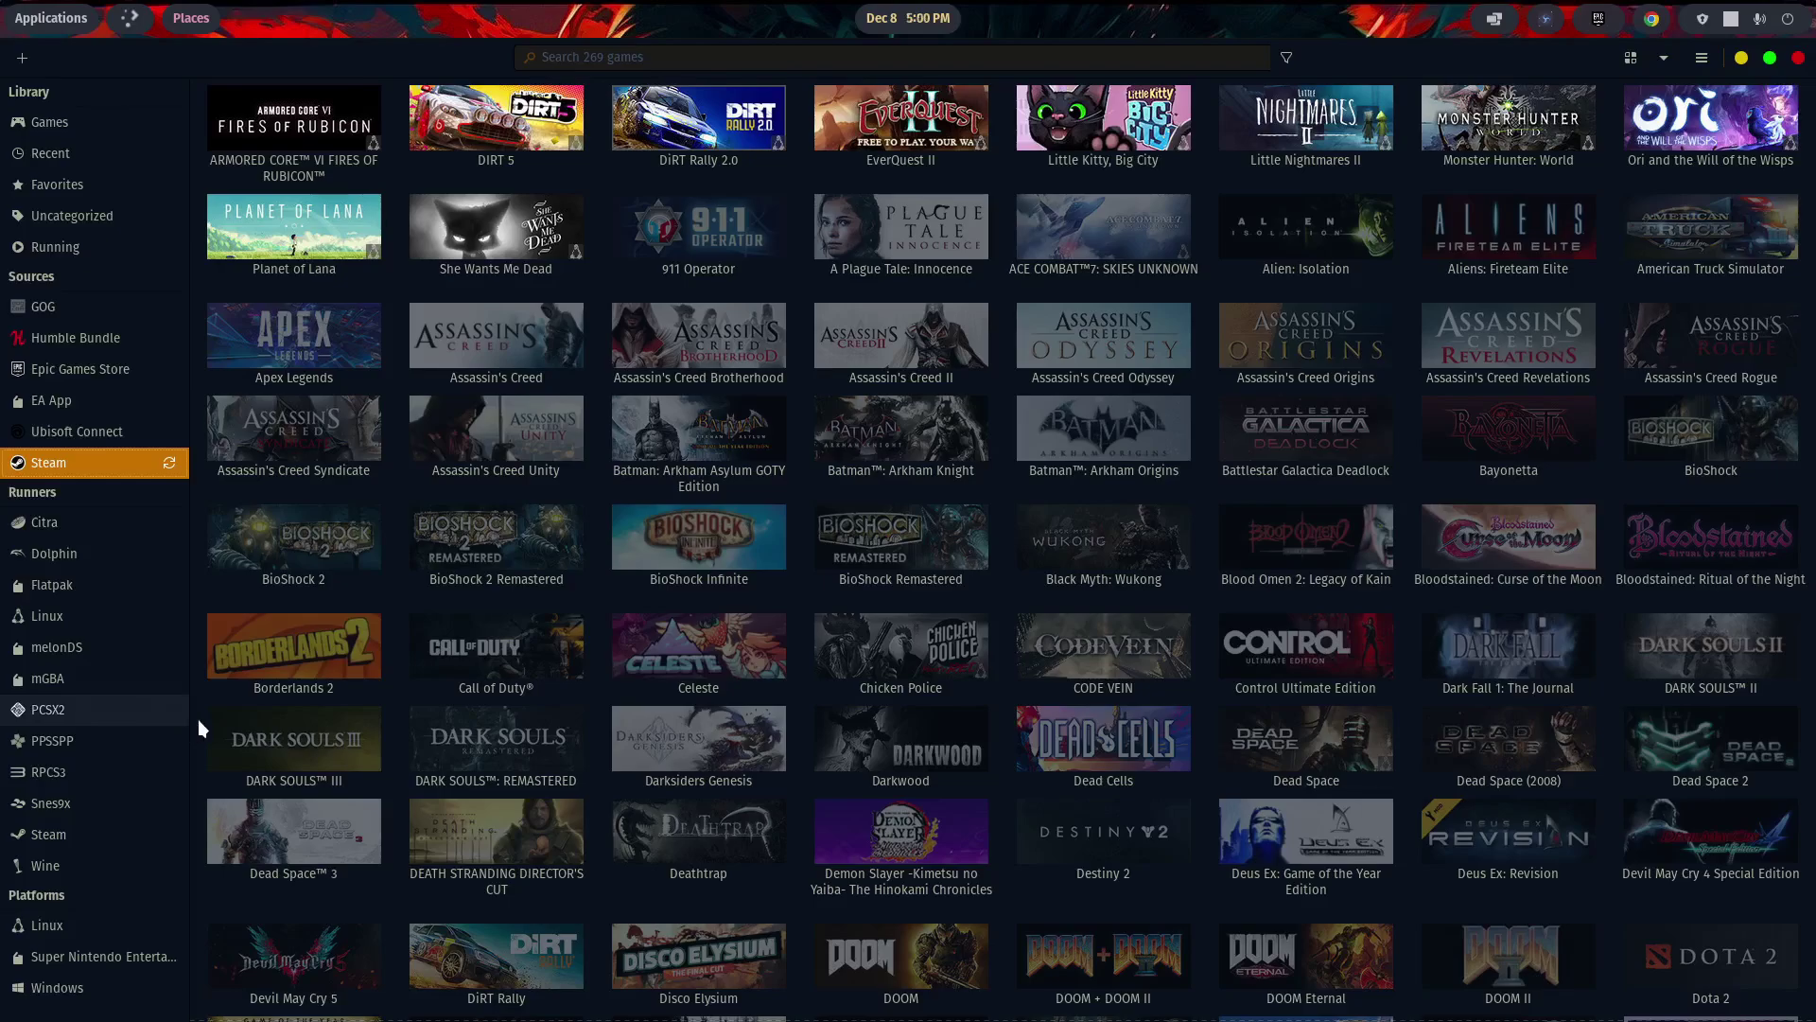
pyautogui.scroll(-3, 318, 700)
pyautogui.scroll(3, 317, 700)
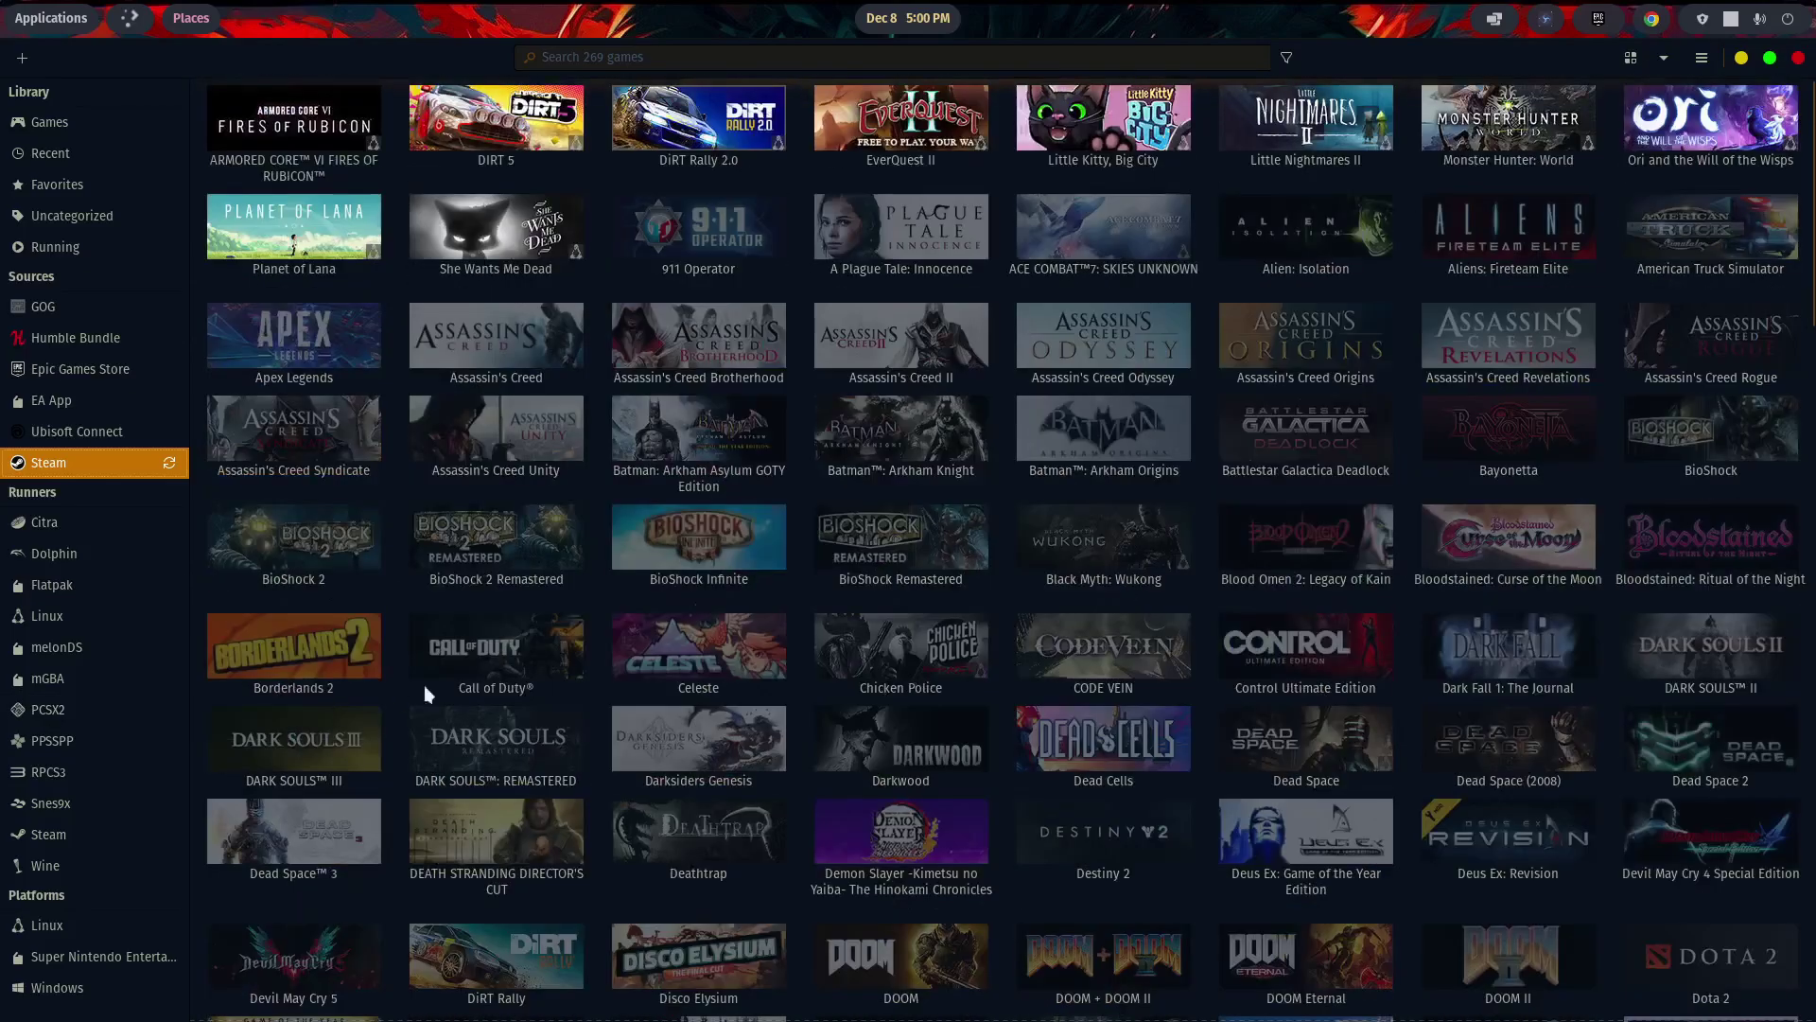
# Minimize the main Lutris window and close the Lutris settings window.
pyautogui.click(1741, 57)
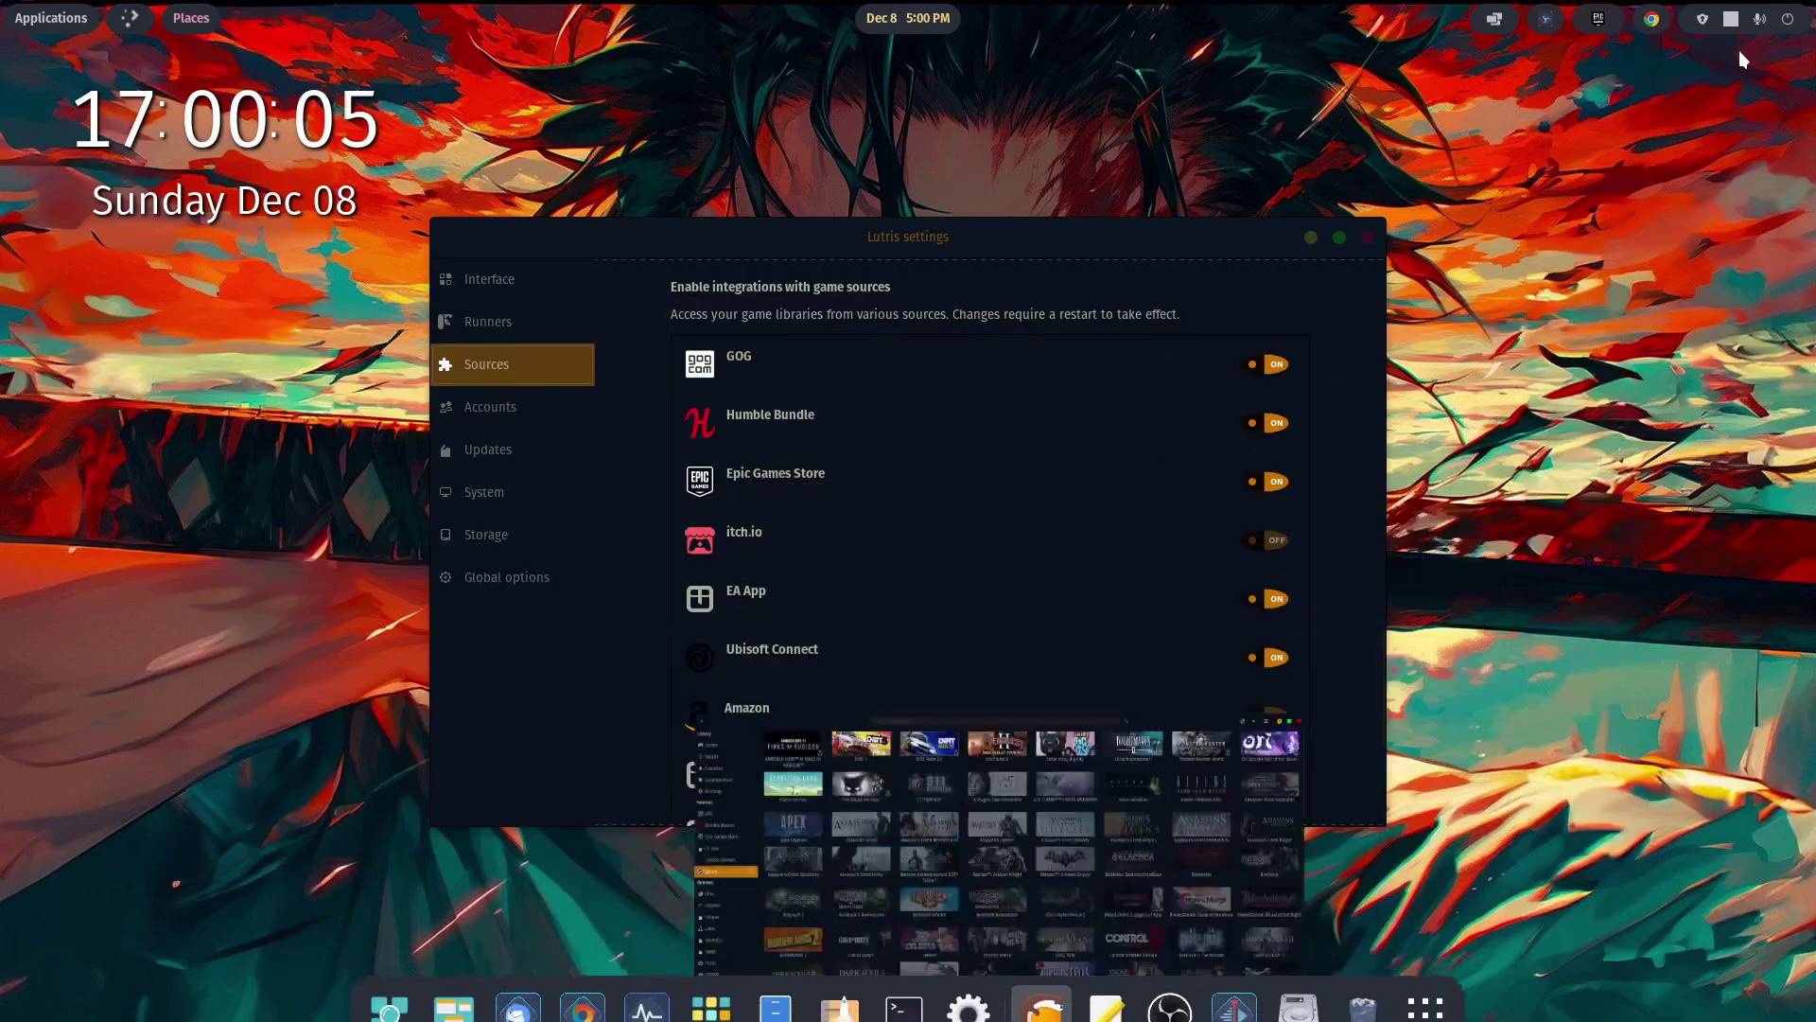
pyautogui.click(1368, 237)
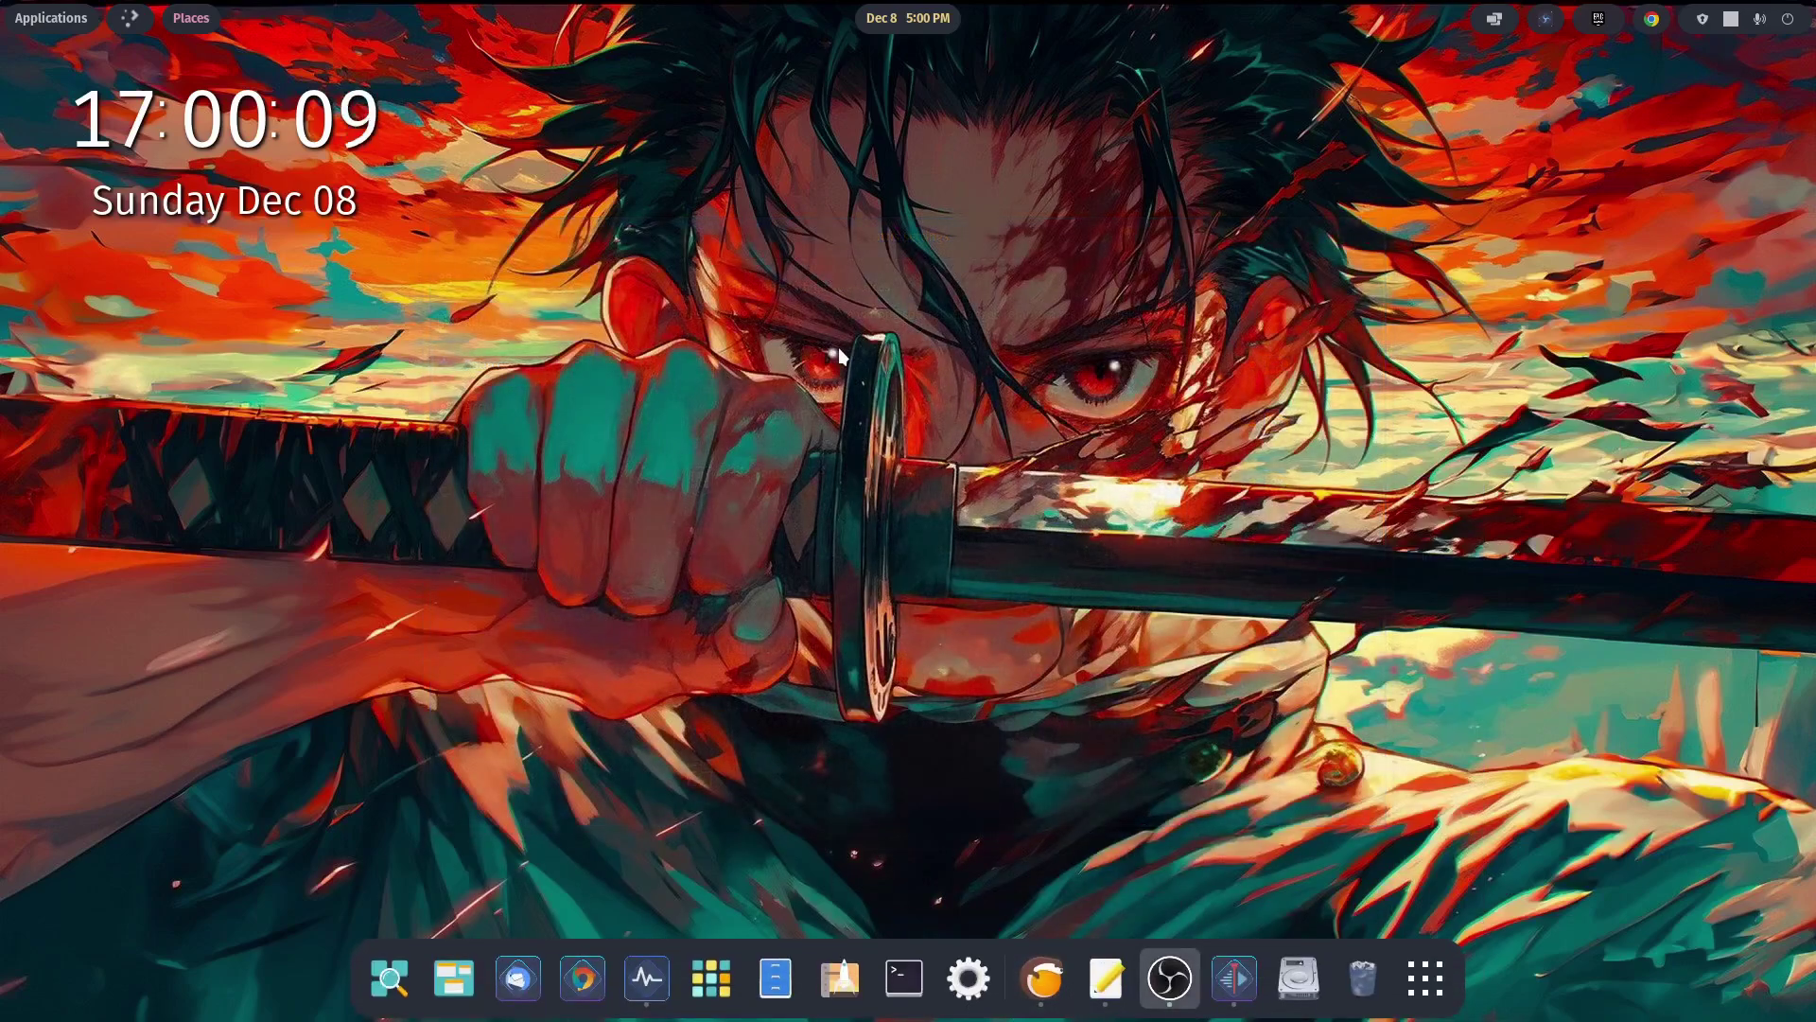